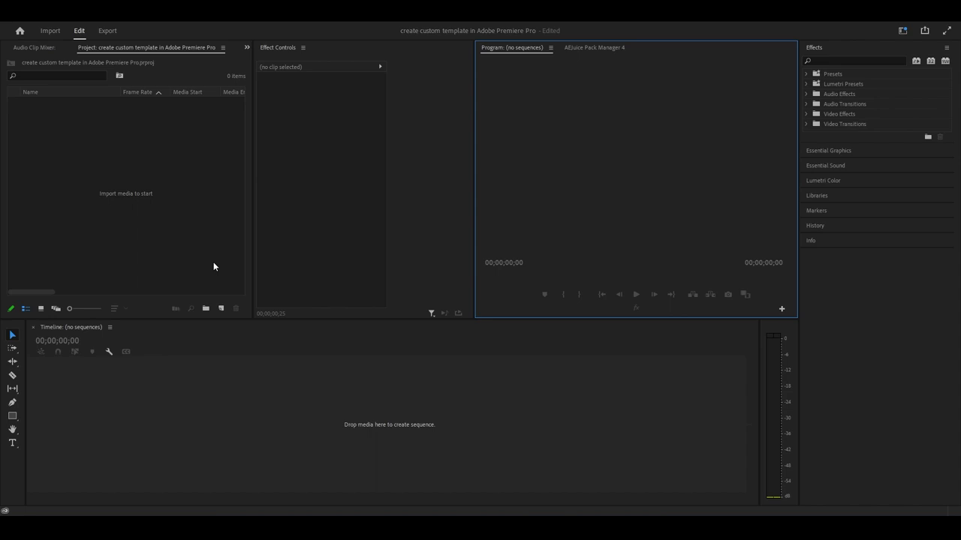
Add a new bin to the still-empty project
click(206, 308)
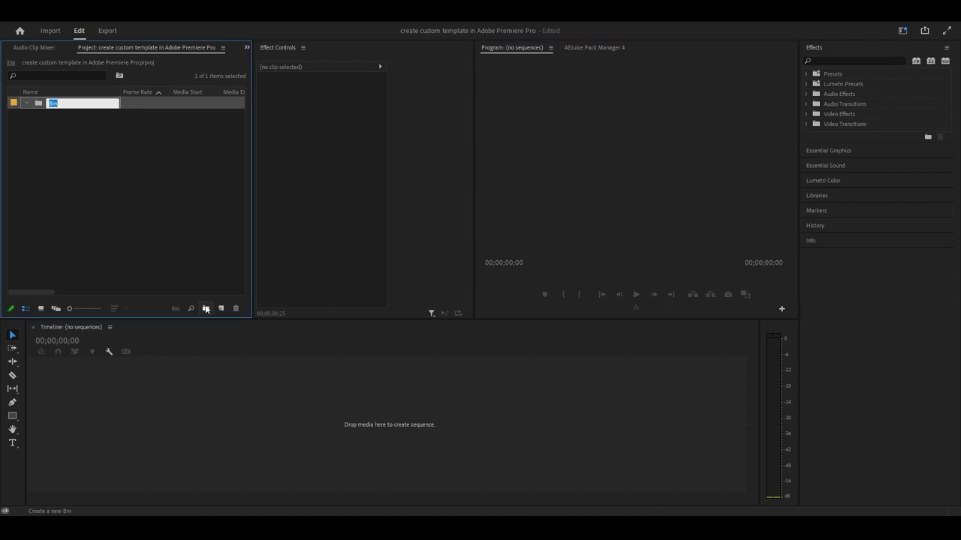
Name the first bin Photo and create a second bin named SQ
text(Pho)
text(to)
click(169, 238)
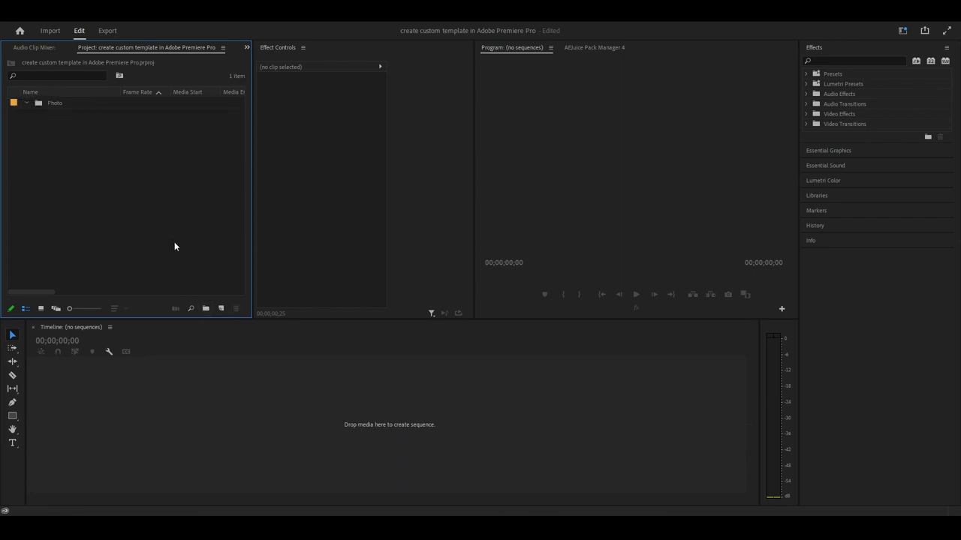
click(205, 309)
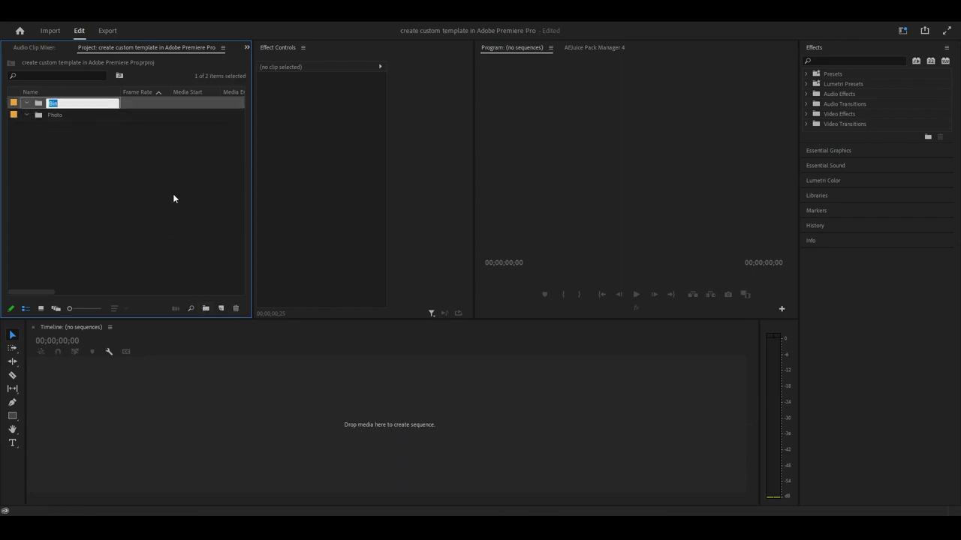
text(sq)
click(136, 178)
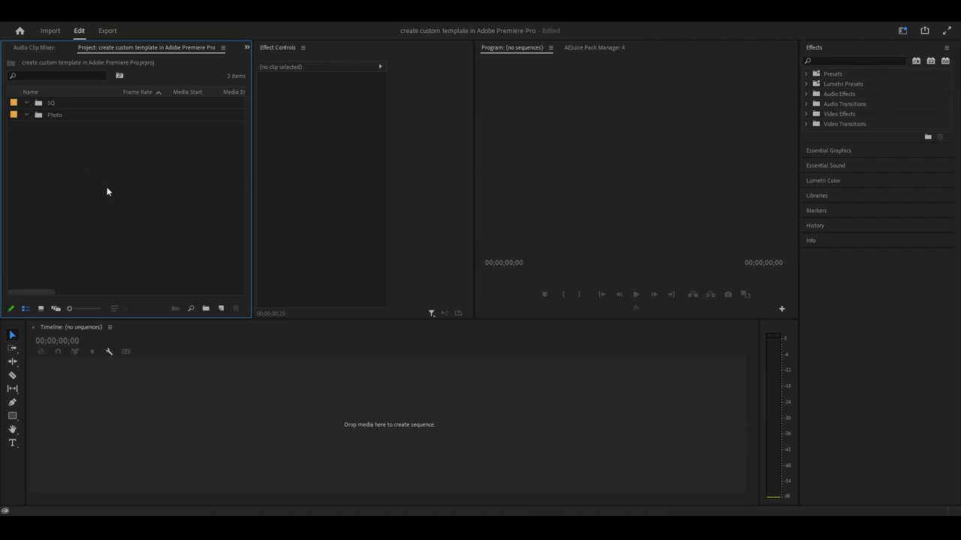
Create a third bin named files and start a new sequence with Ctrl+N
click(206, 308)
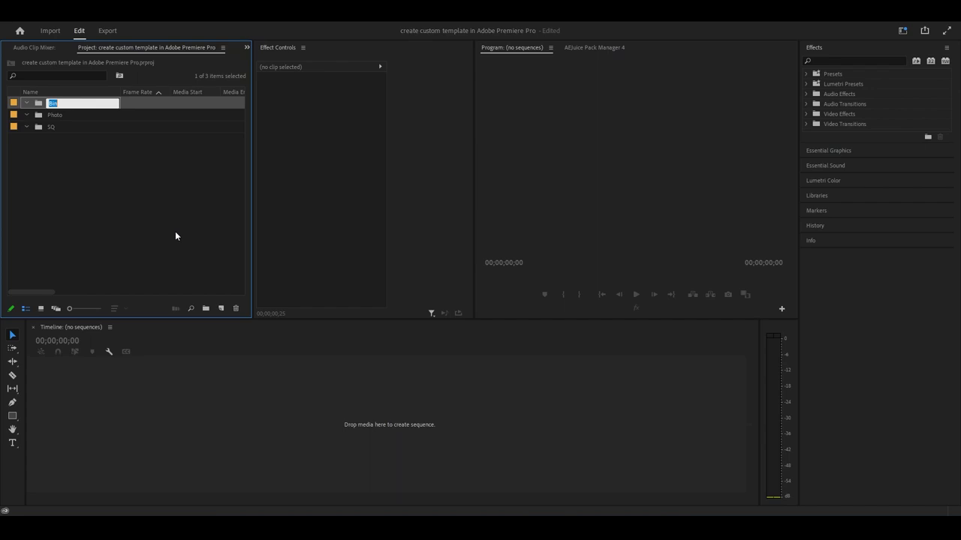
text(fi)
text(les)
click(161, 226)
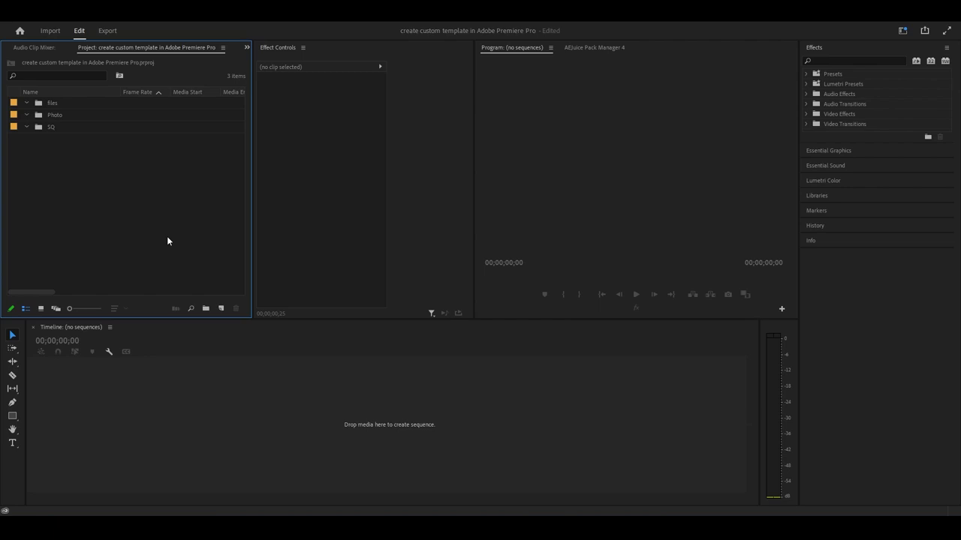
key(ctrl+n)
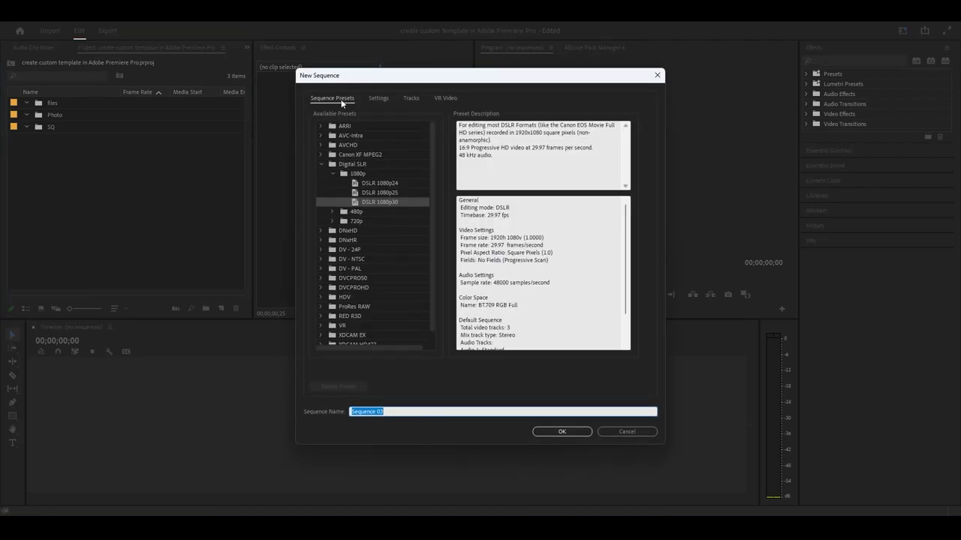
Set the new sequence's timebase to 30.00 frames/second in its Settings
drag(379, 78, 370, 74)
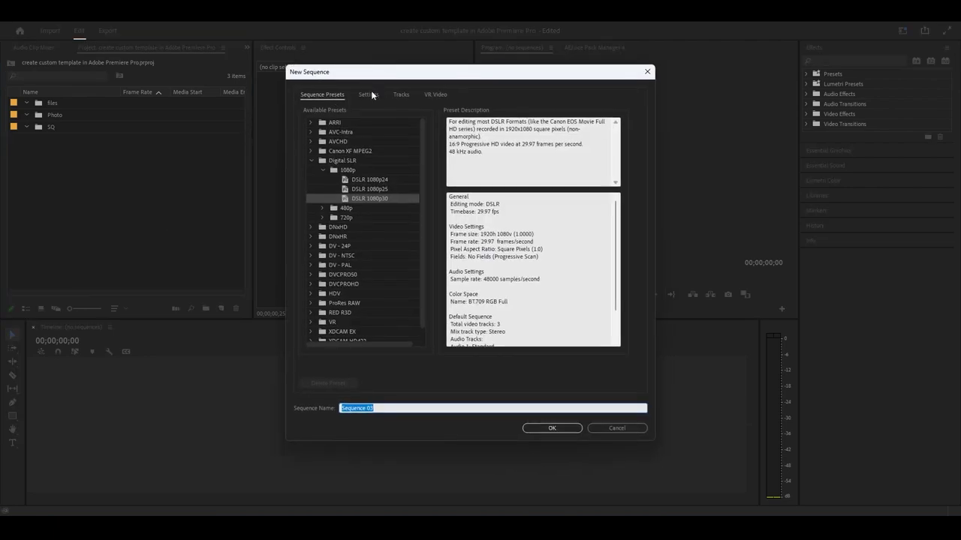
click(369, 95)
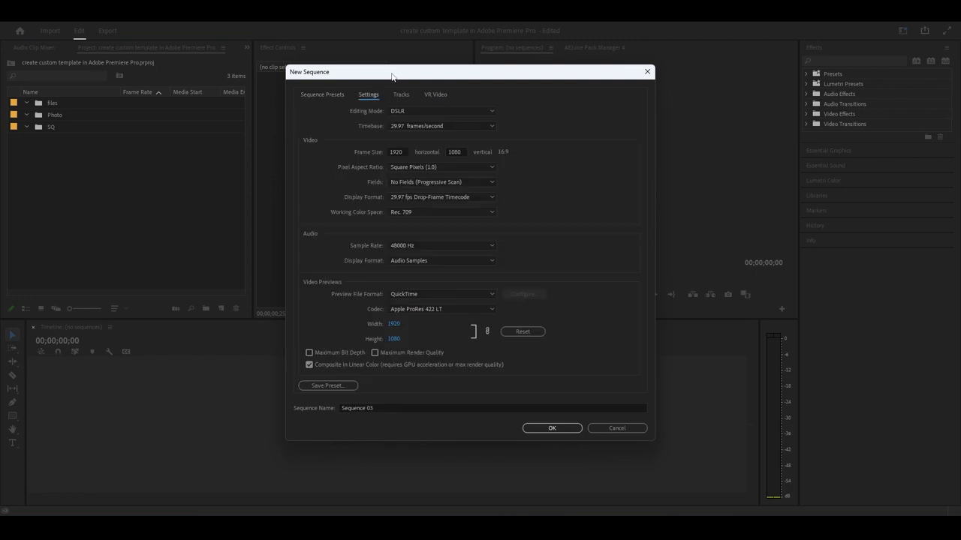
drag(390, 76, 404, 82)
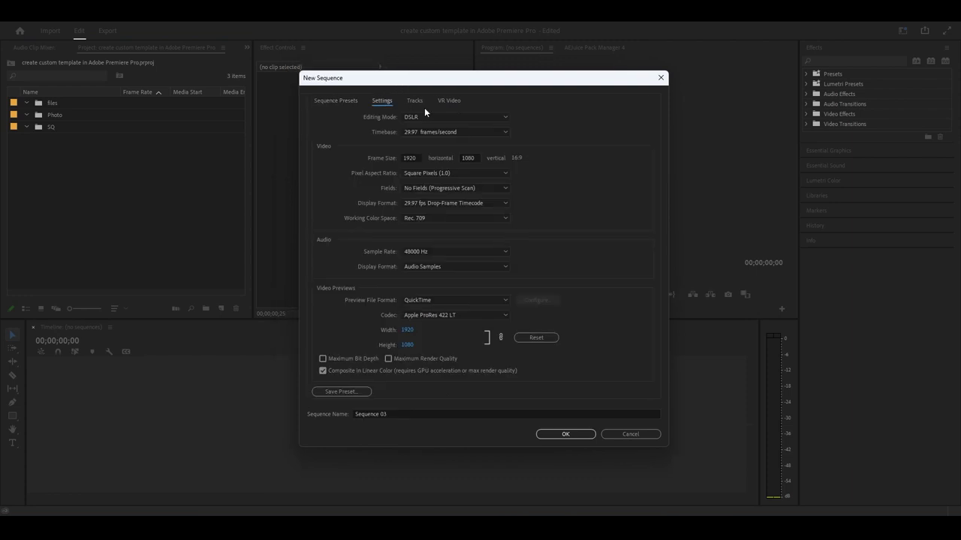
click(464, 134)
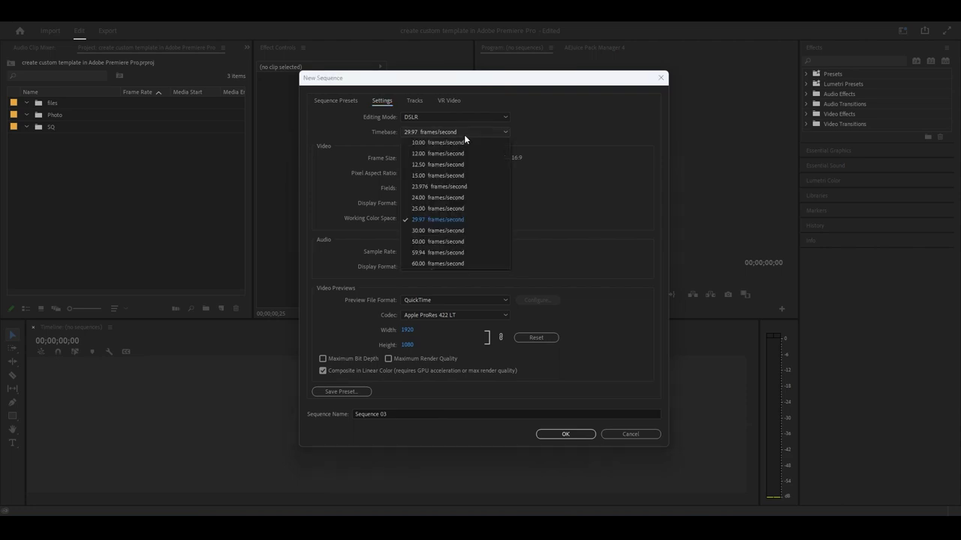
click(460, 218)
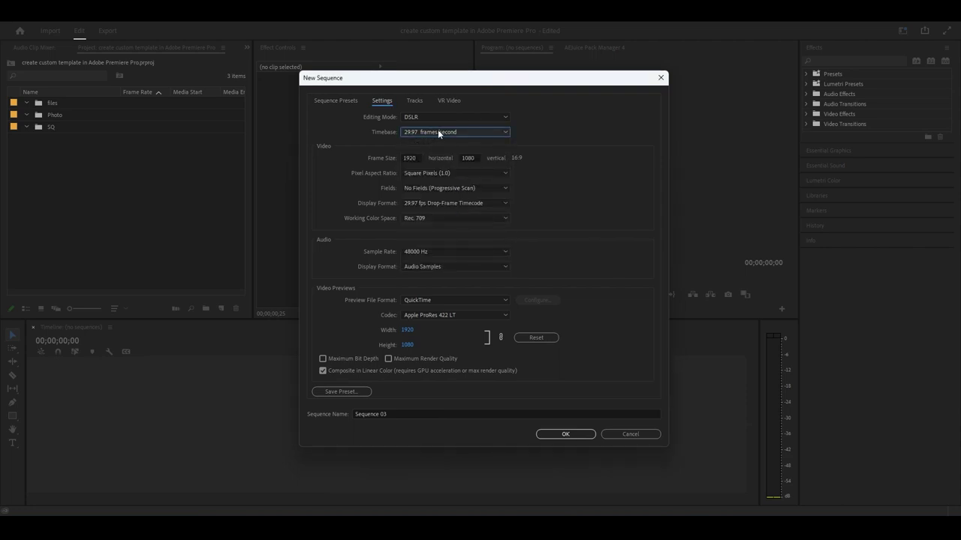
click(438, 131)
click(455, 232)
Name the sequence Final and create it
click(422, 414)
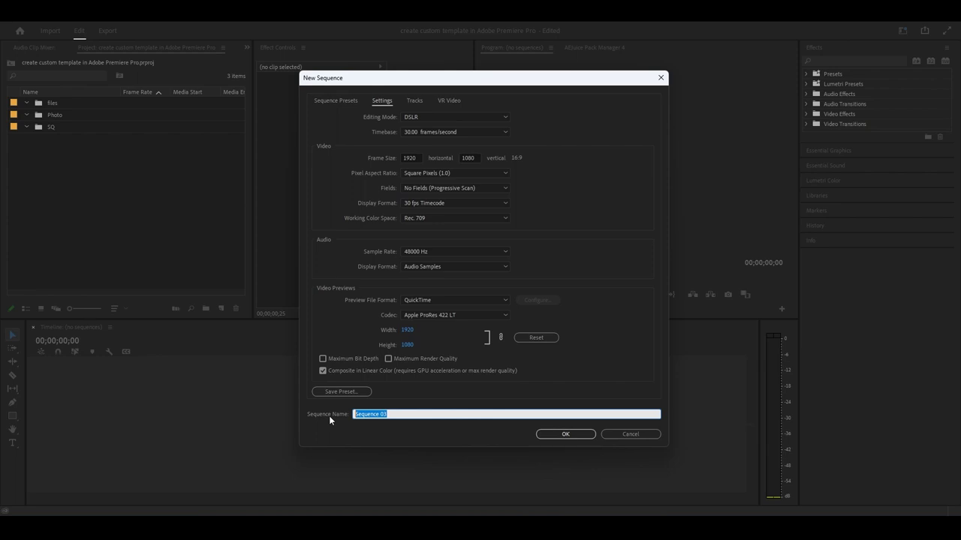
text(C)
text(inal)
key(Home)
key(Delete)
text(F)
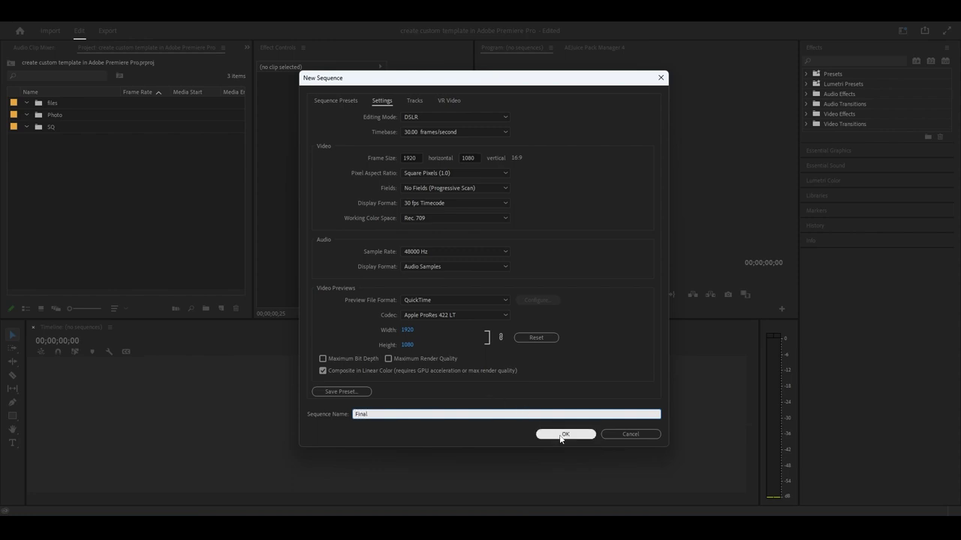
click(559, 434)
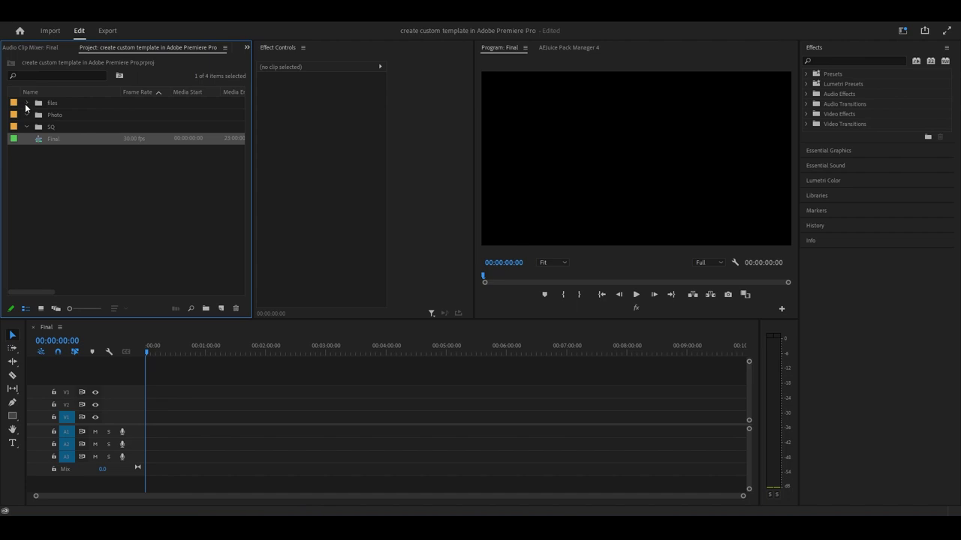
Import the Desktop folder 'create custom template in Adobe Premiere Pro' into the files bin via File Explorer
double_click(64, 108)
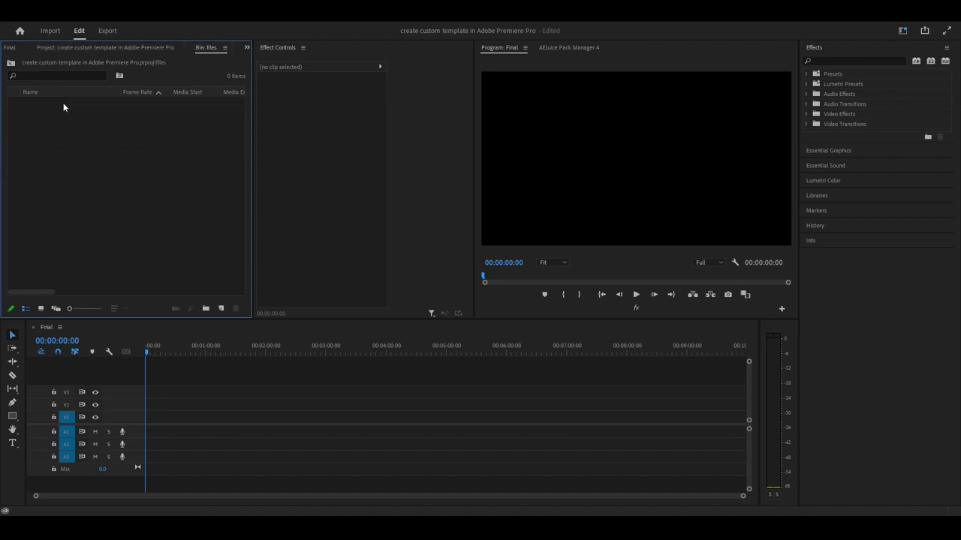
double_click(143, 189)
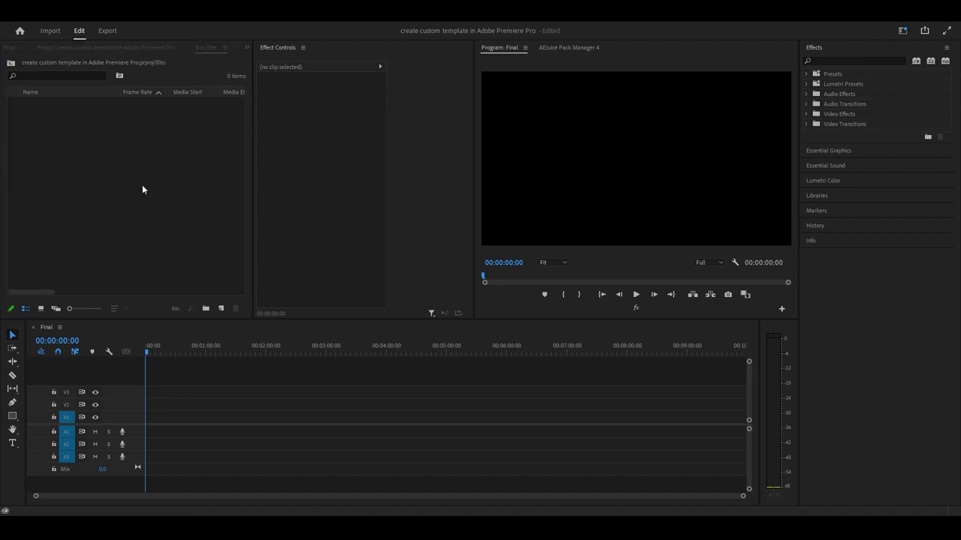
click(746, 339)
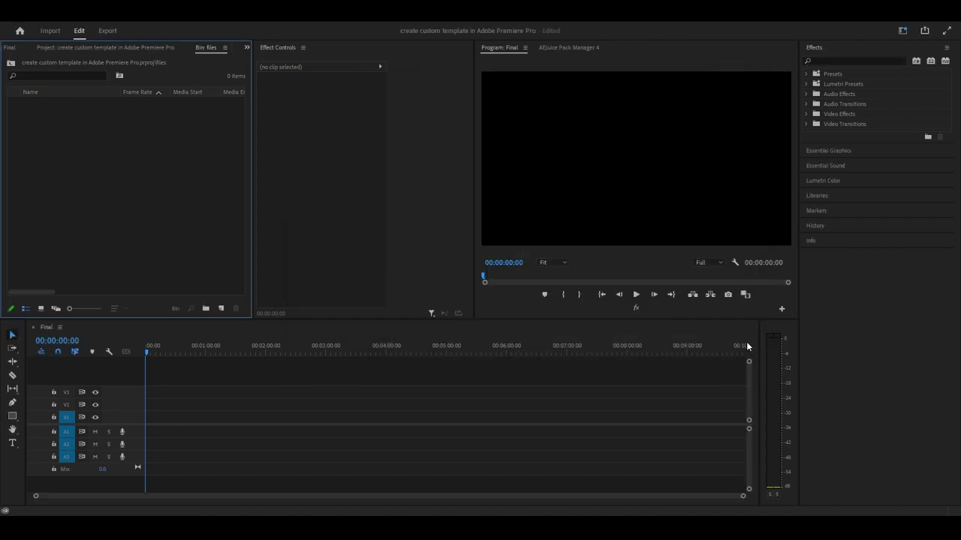
key(super+e)
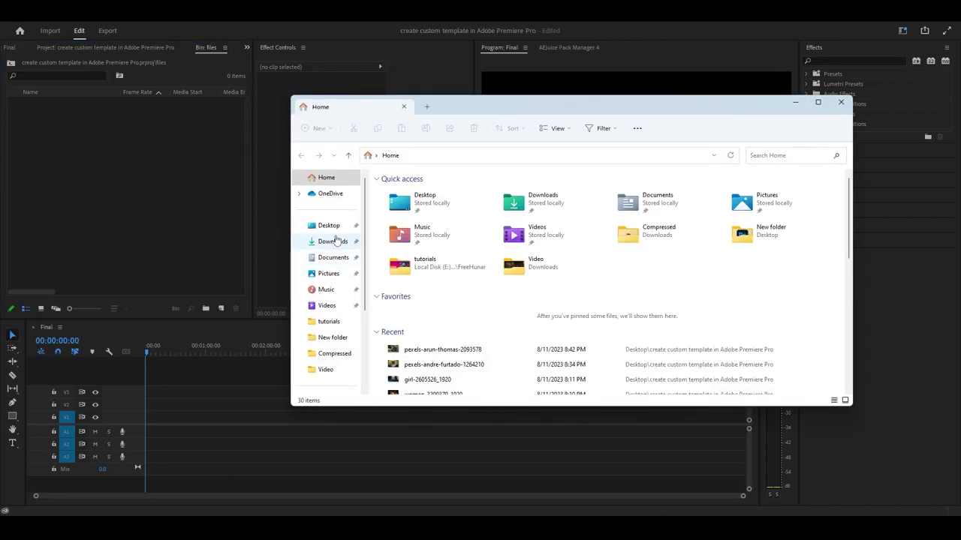
click(330, 226)
drag(462, 202, 141, 216)
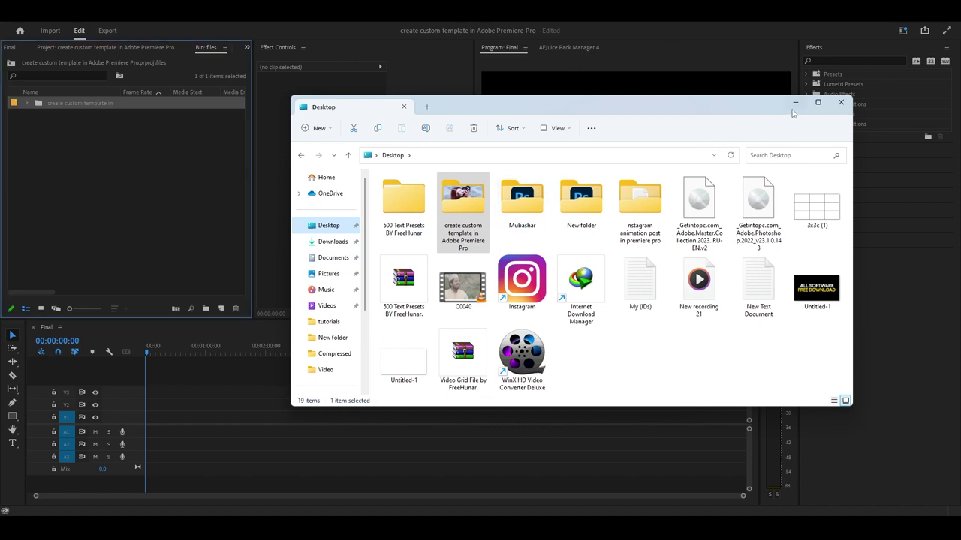
click(795, 103)
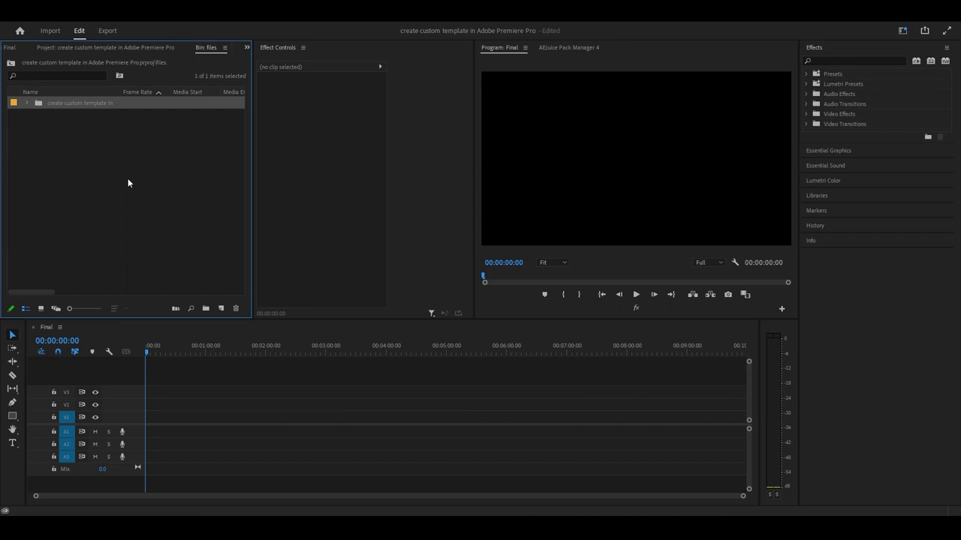
Browse the imported template folder's 16 items as thumbnails, then return to the top-level project list
click(27, 103)
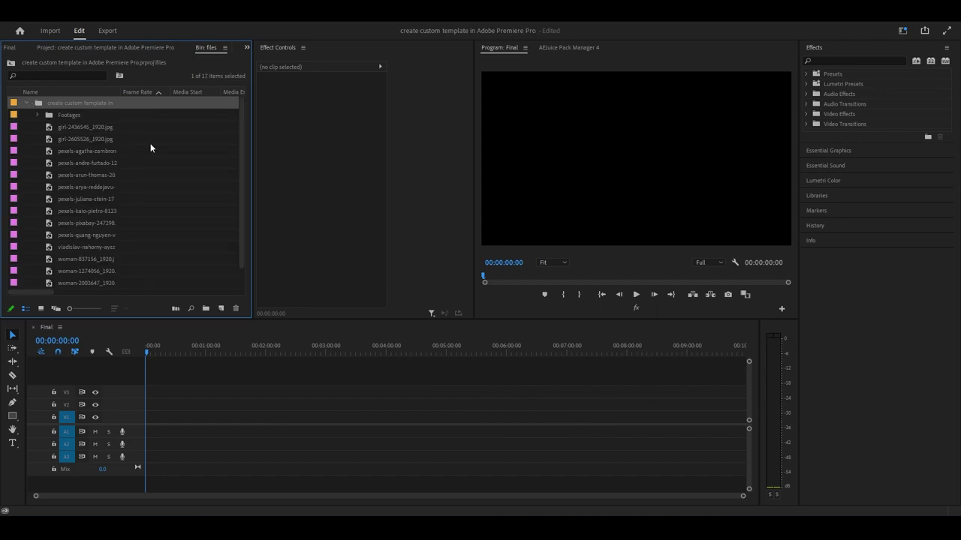
click(40, 308)
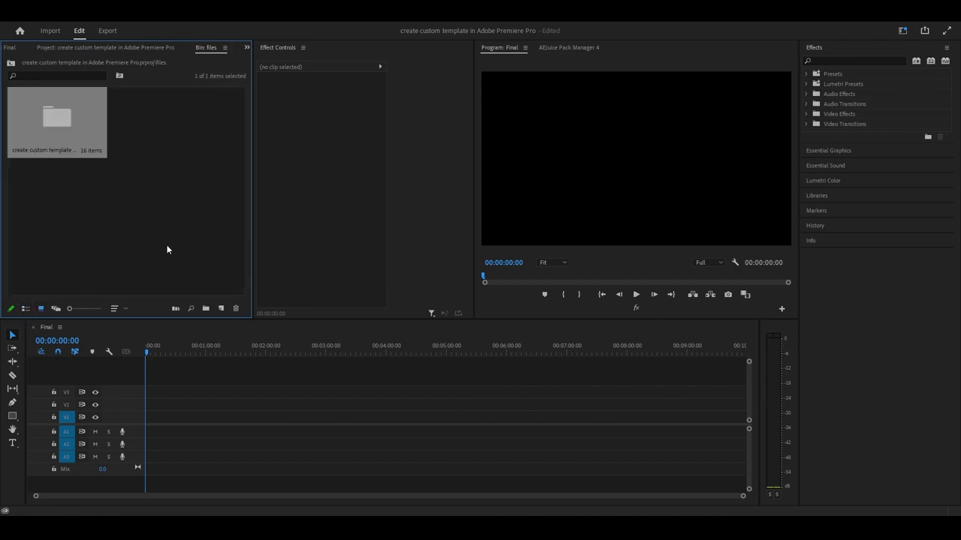
double_click(33, 118)
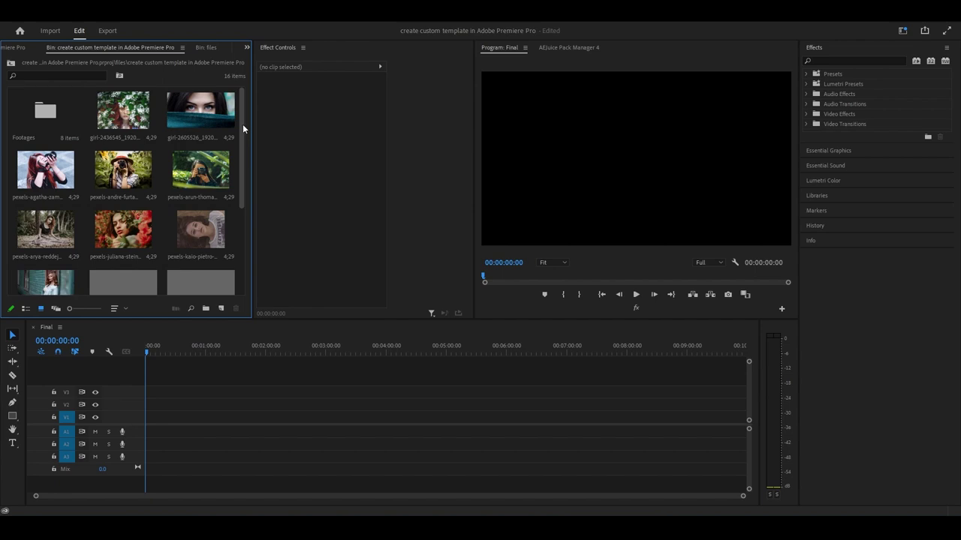
drag(242, 124, 242, 122)
scroll(243, 122, up, 1)
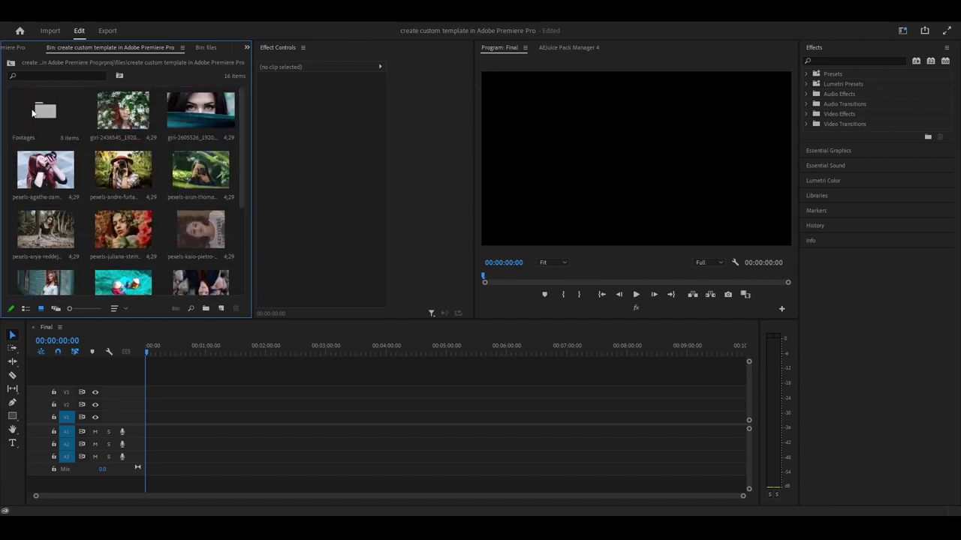
scroll(168, 277, down, 4)
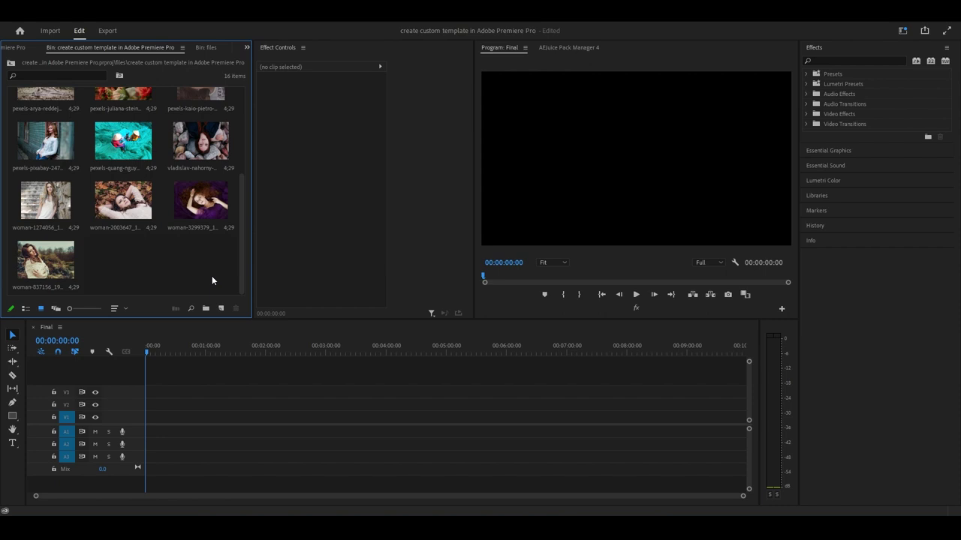
scroll(213, 277, up, 5)
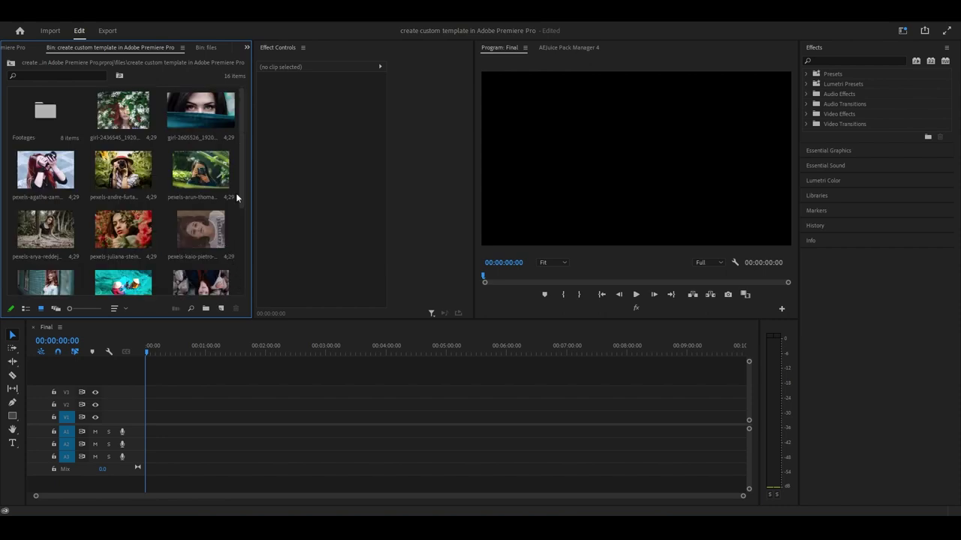
scroll(240, 193, down, 2)
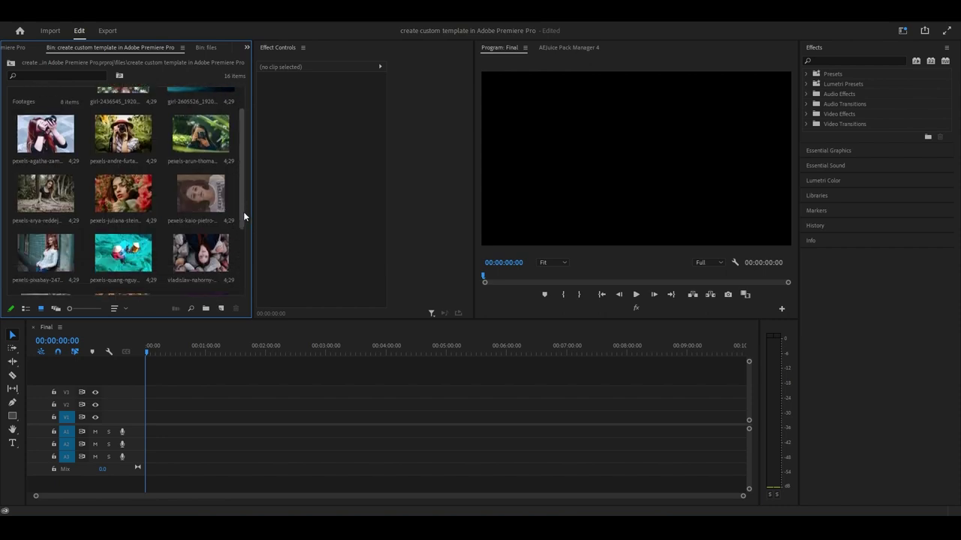
scroll(90, 207, up, 2)
scroll(90, 206, down, 5)
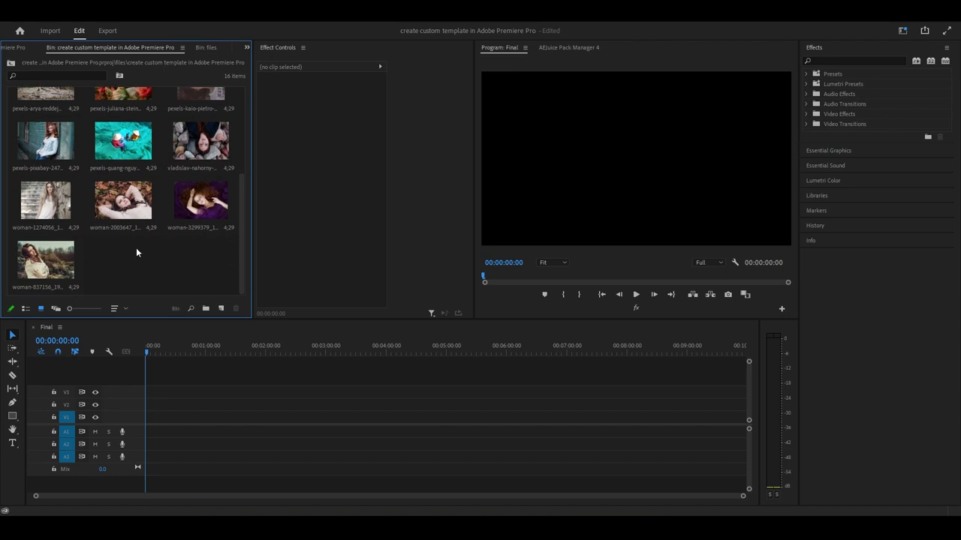
scroll(145, 255, up, 4)
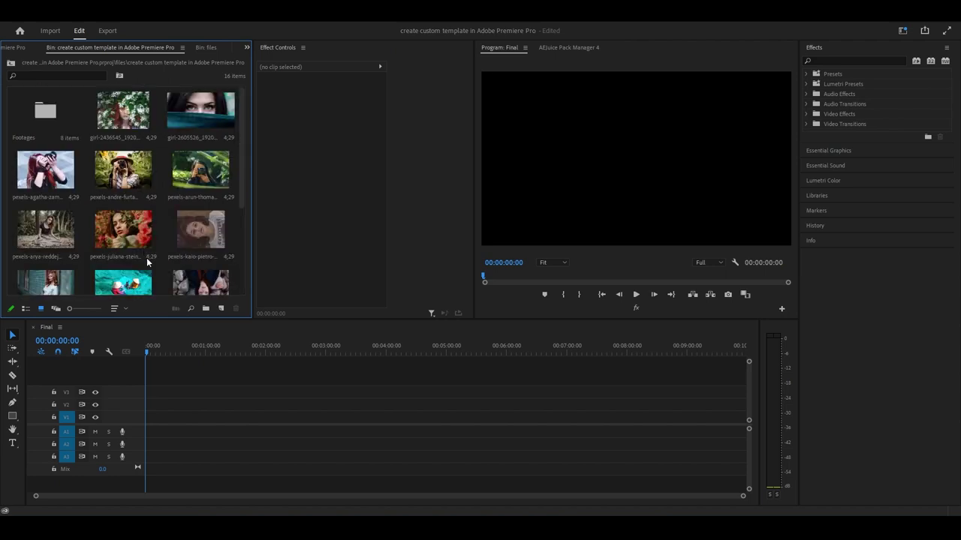
click(21, 50)
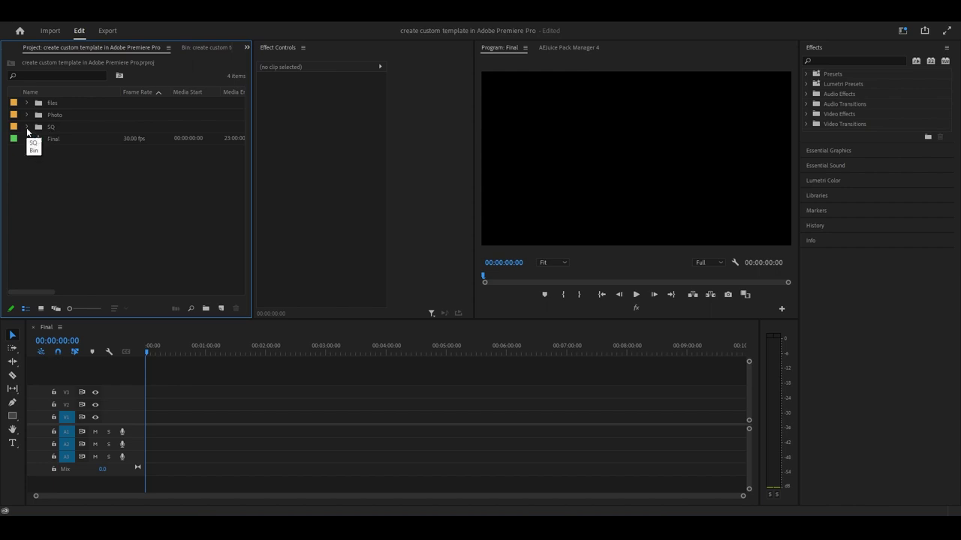
Create a 30 fps sequence named Sequence 01 inside the SQ bin
click(27, 129)
double_click(86, 128)
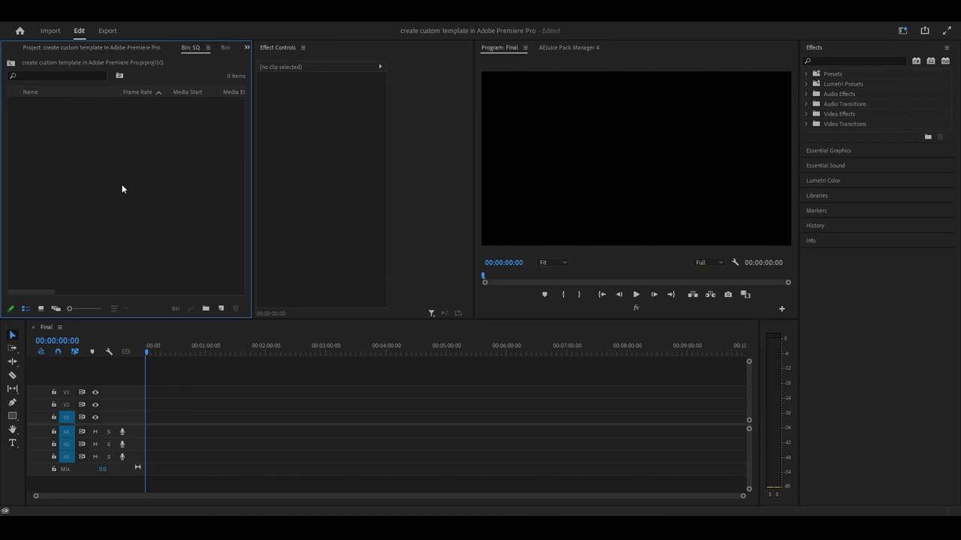
key(ctrl+n)
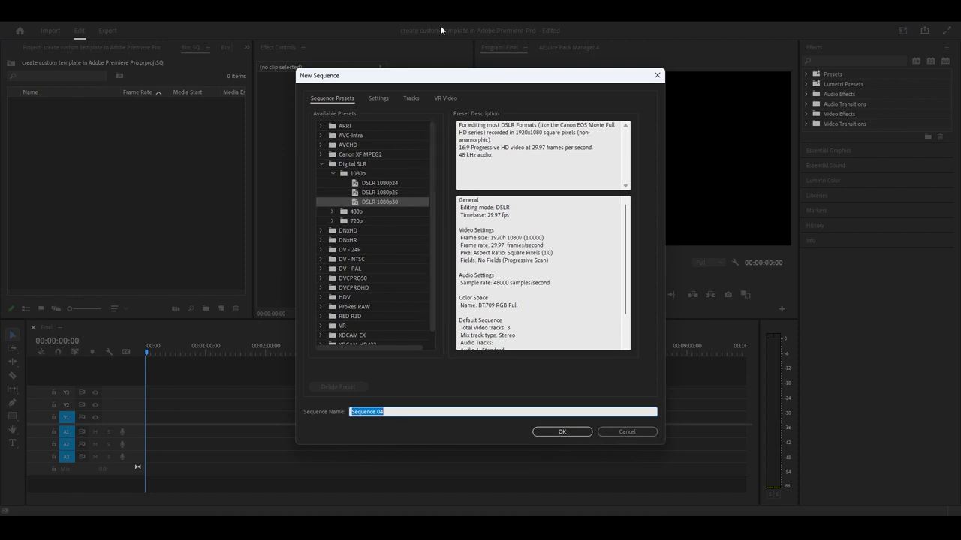
click(388, 98)
click(446, 129)
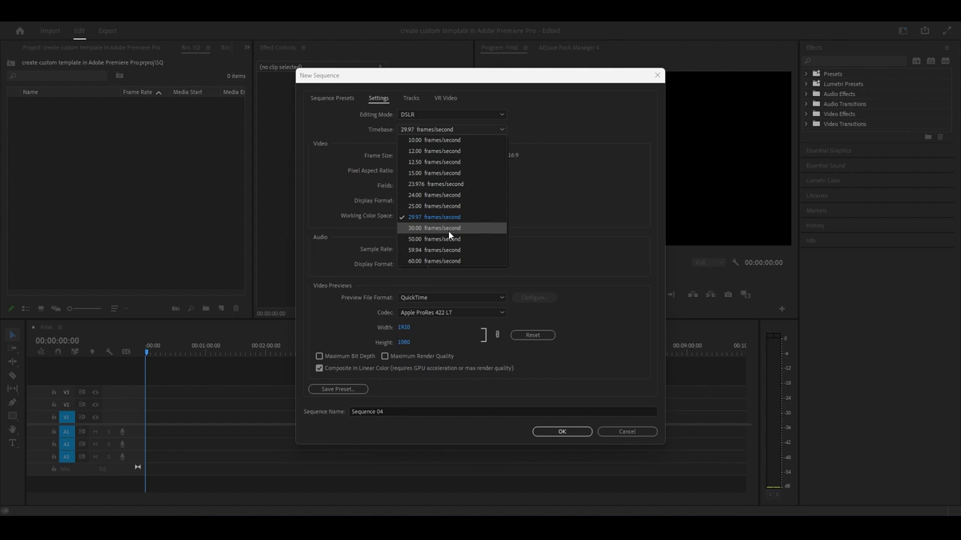
click(449, 228)
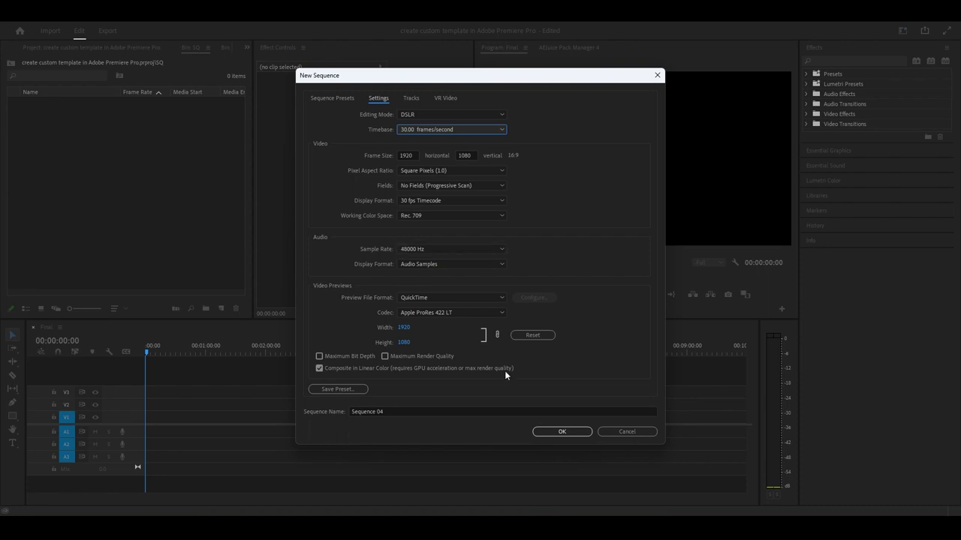
click(430, 413)
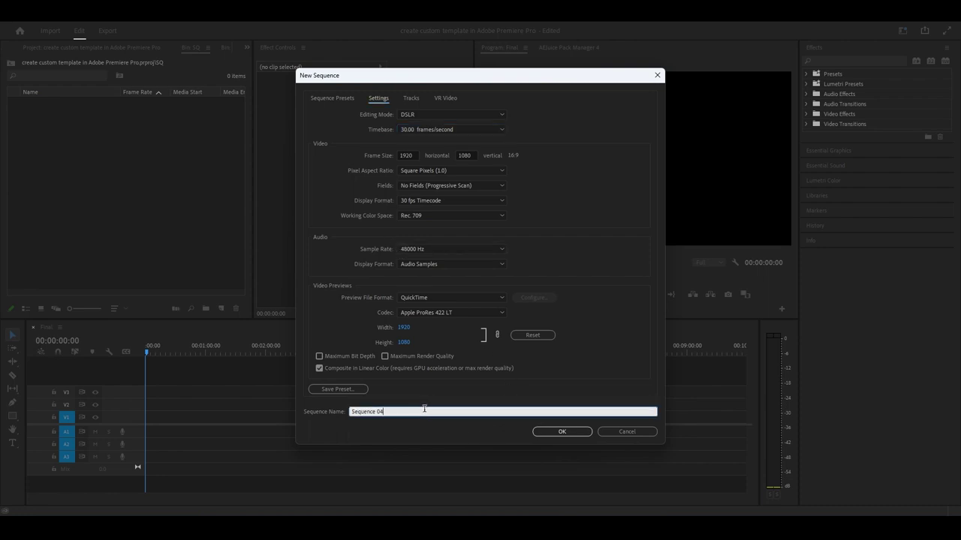
double_click(381, 414)
click(550, 435)
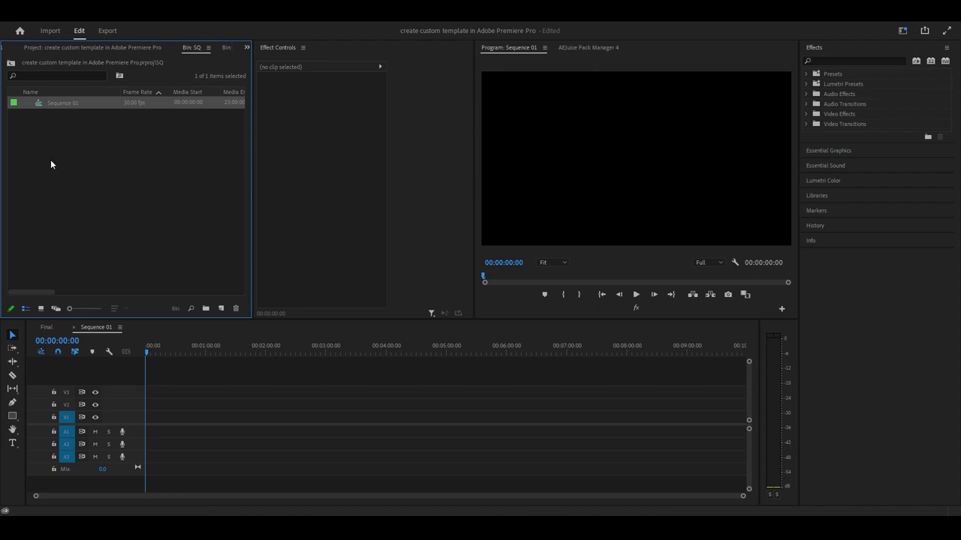
click(48, 51)
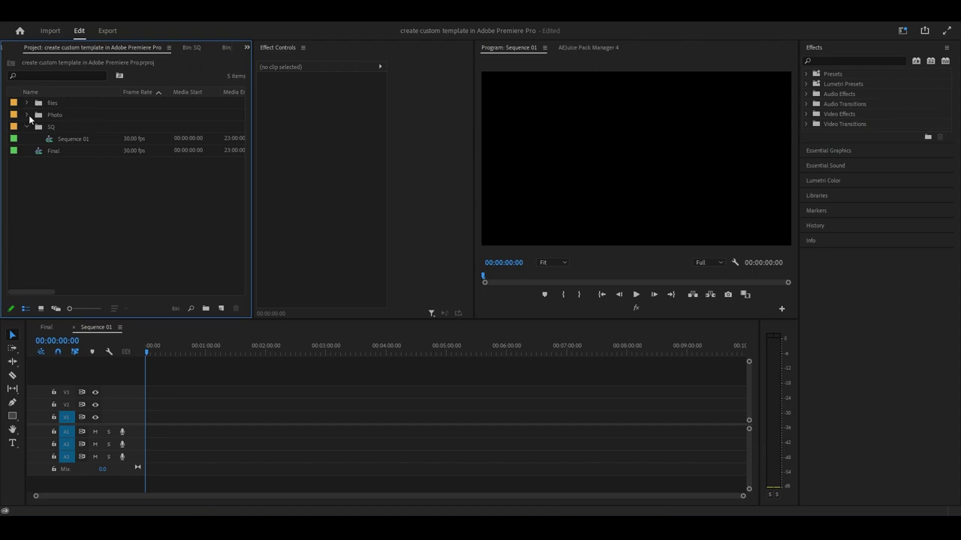
Create a 30 fps sequence named Photo 01 inside the Photo bin
double_click(82, 117)
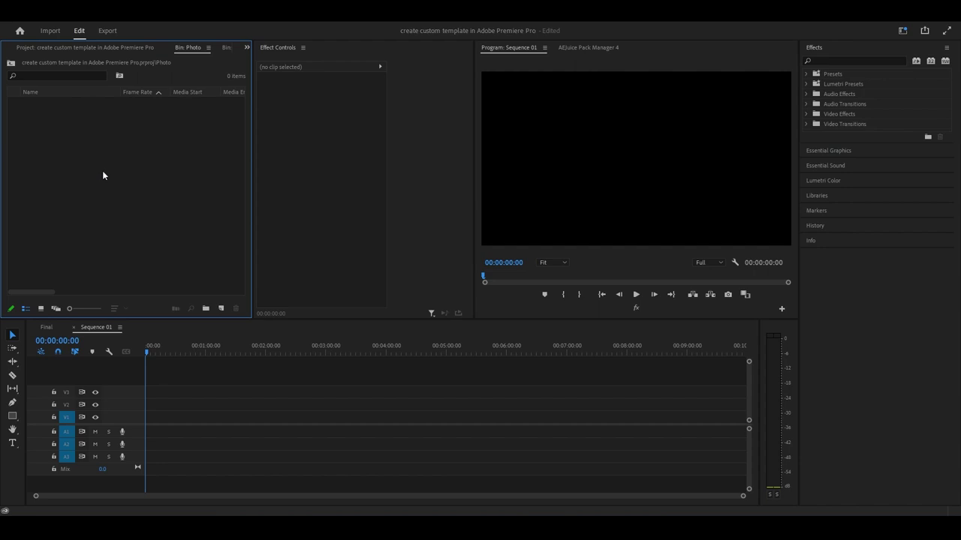
key(ctrl+n)
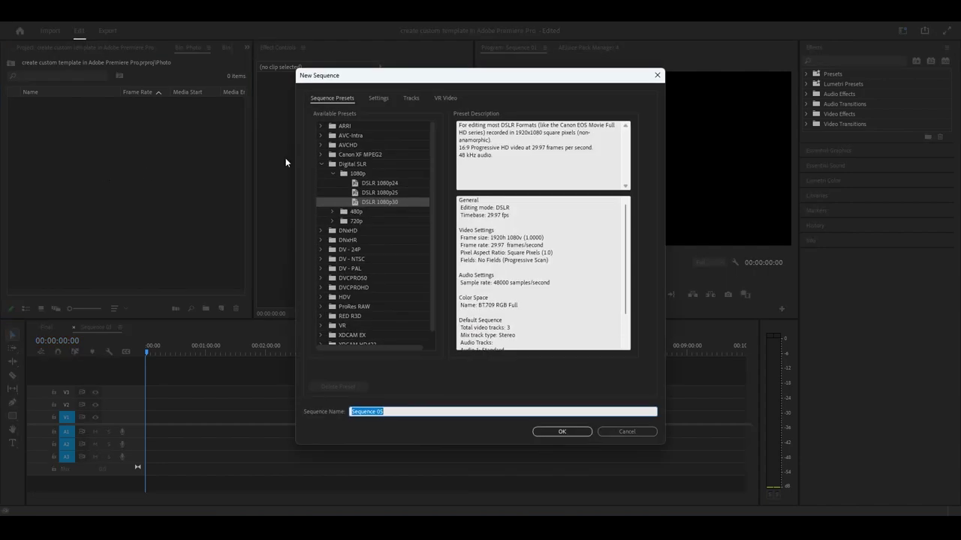
click(375, 98)
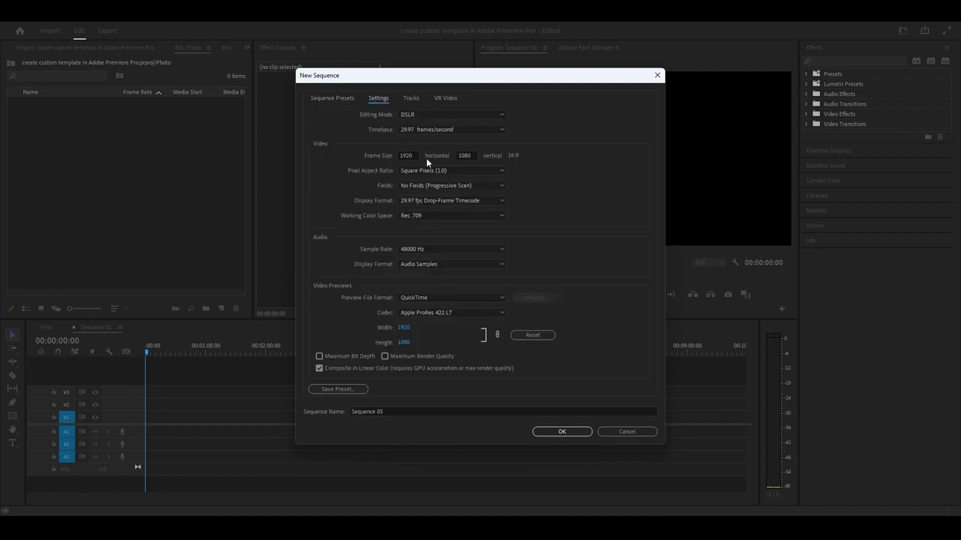
click(433, 130)
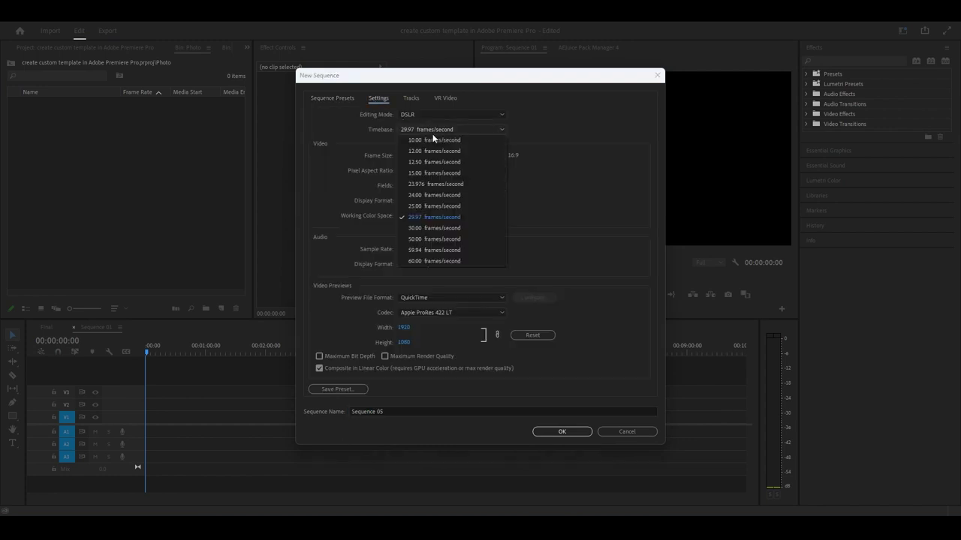
click(435, 228)
click(435, 411)
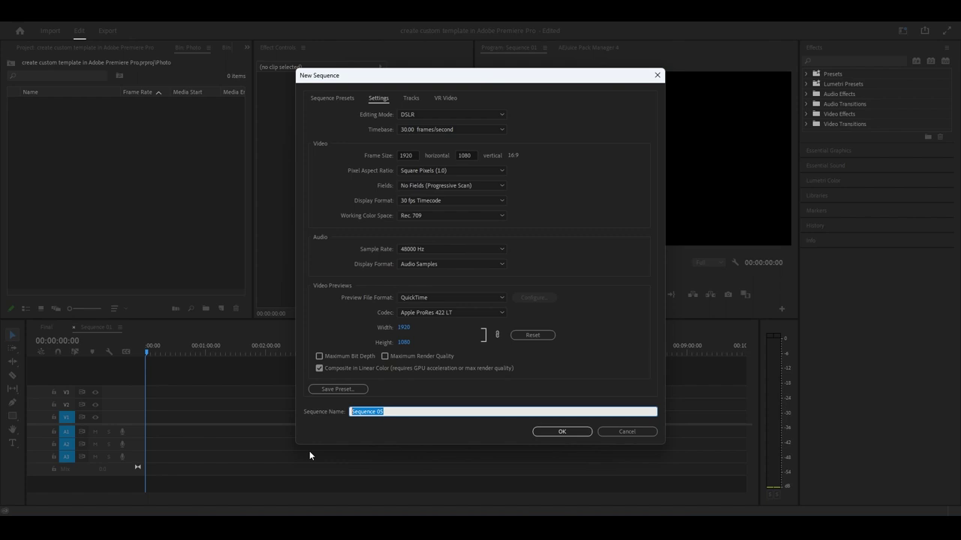
text(Photo)
text(01)
click(537, 431)
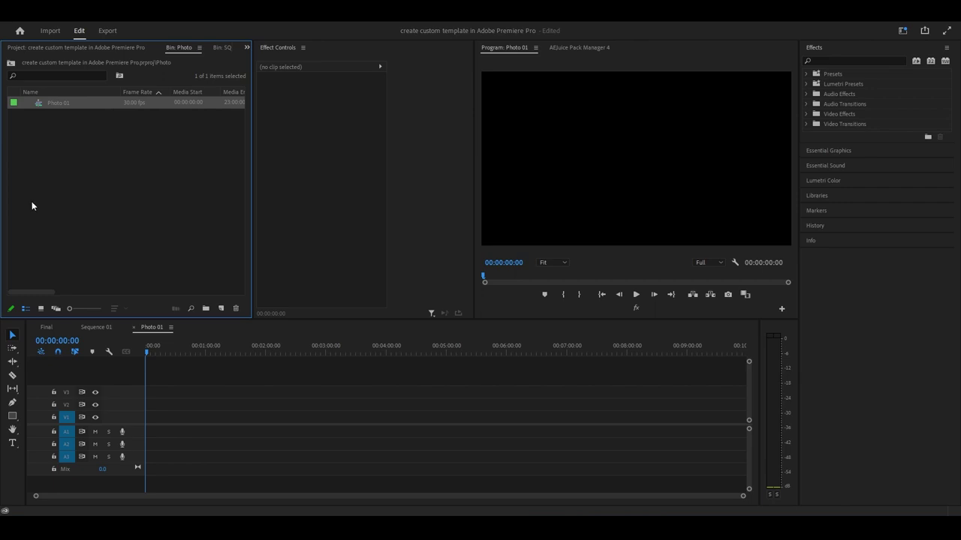
Return to the top-level project list, collapse the SQ bin and show the Final sequence
click(36, 49)
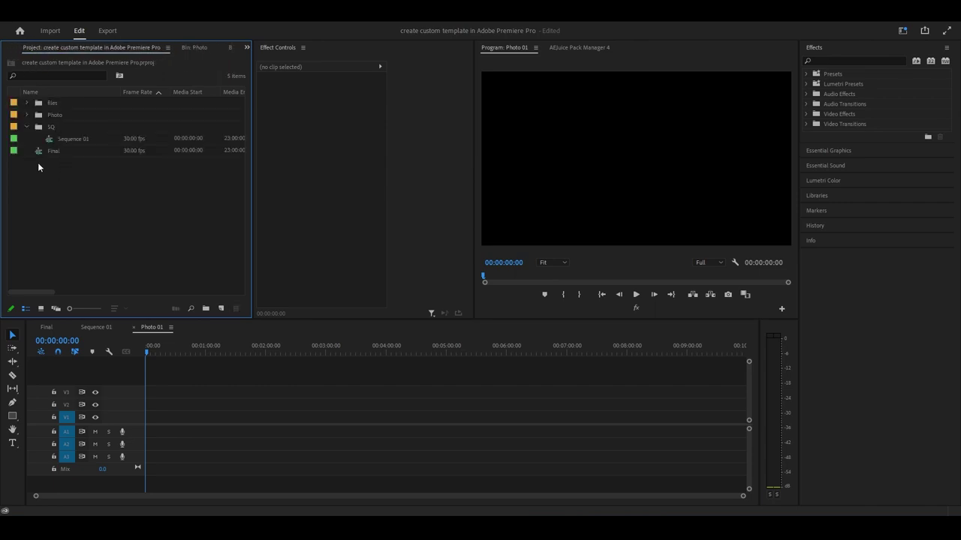
click(27, 126)
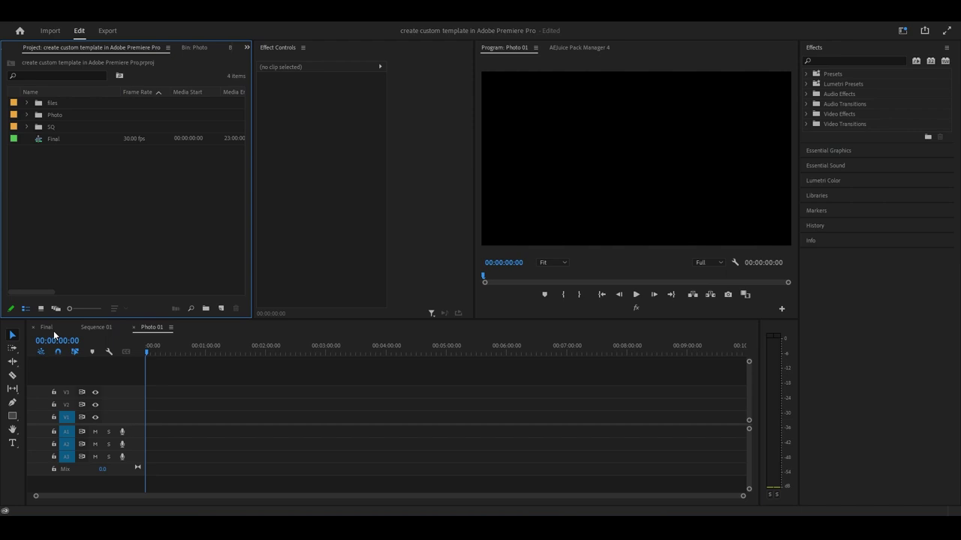
click(47, 328)
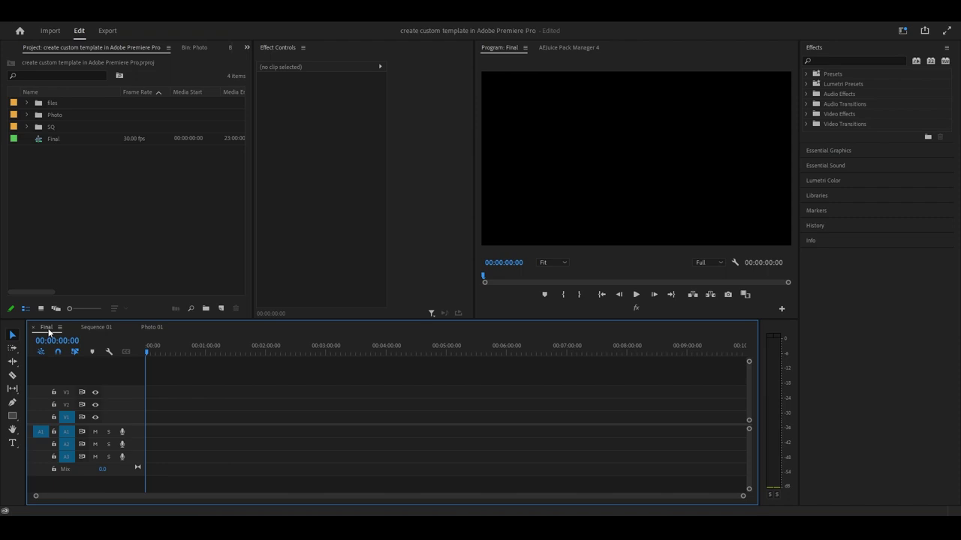
Check the Sequence 01 and Photo 01 timelines and expand the files bin's template folder
click(97, 327)
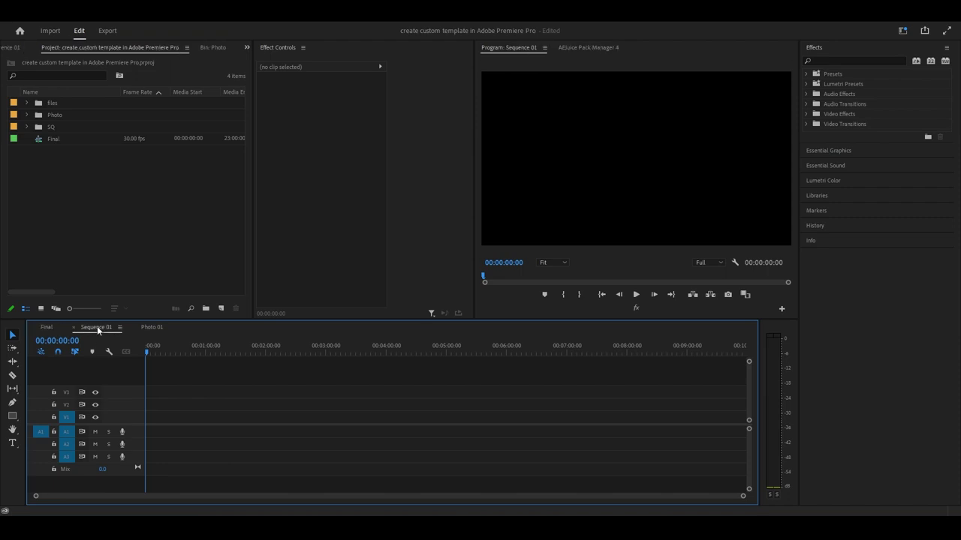
click(147, 328)
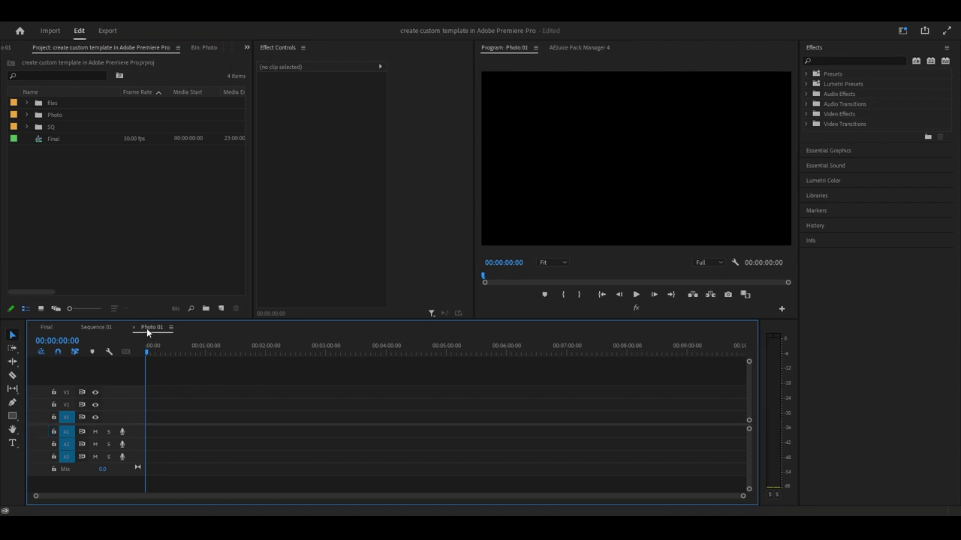
click(27, 102)
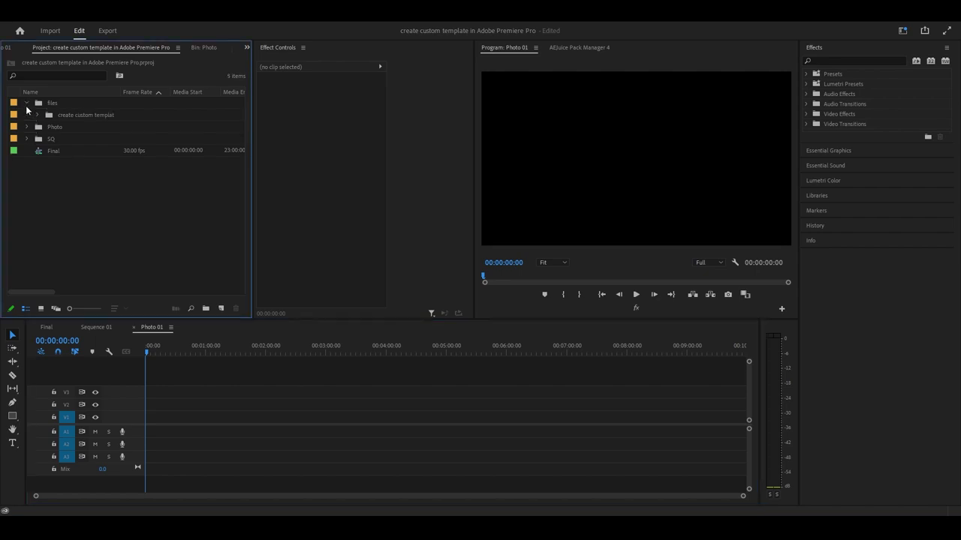
click(37, 115)
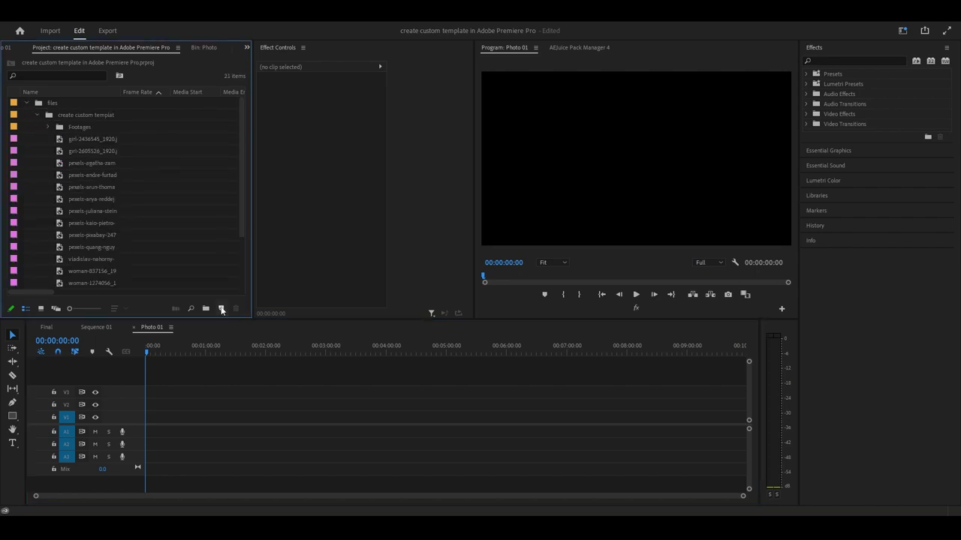
Toggle the project items between list and thumbnail view and open the files bin
drag(239, 216, 239, 269)
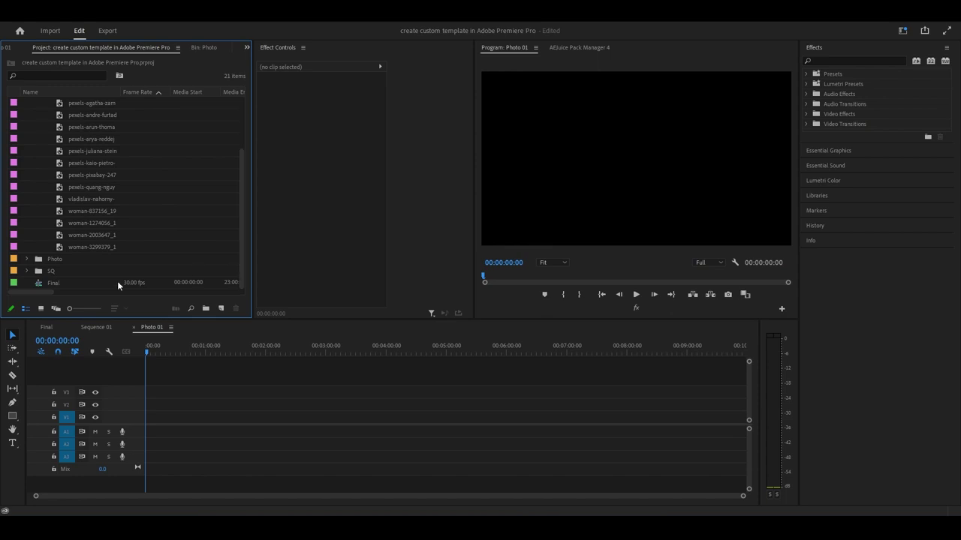
click(39, 309)
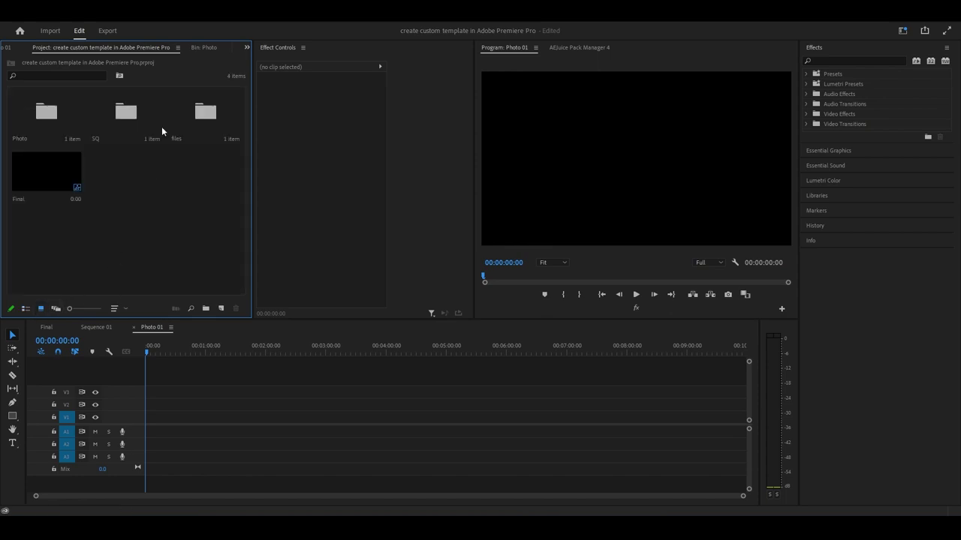
click(26, 308)
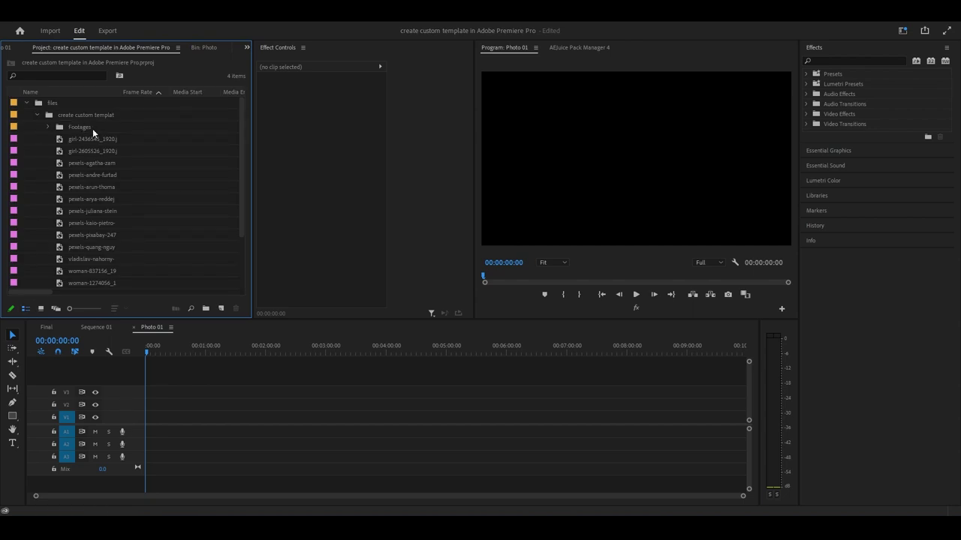
click(108, 143)
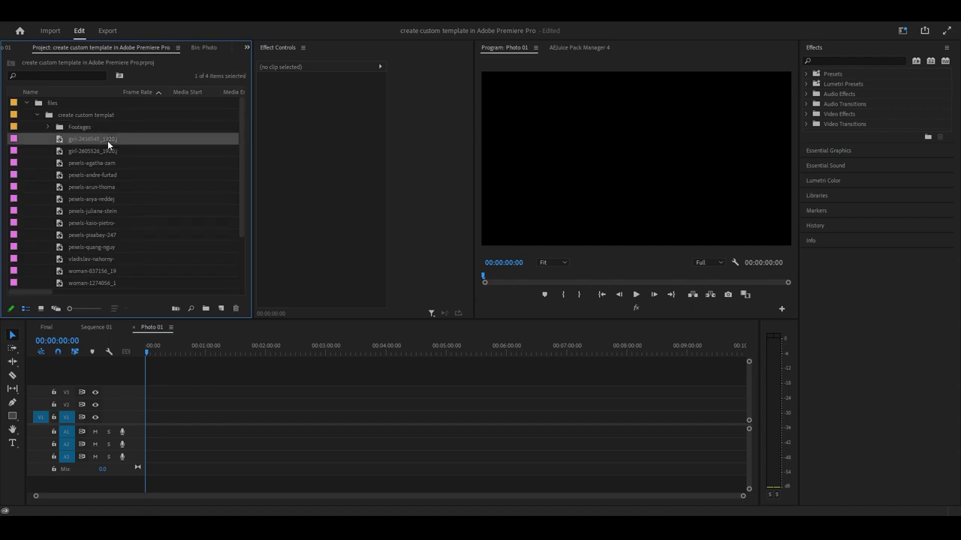
click(41, 308)
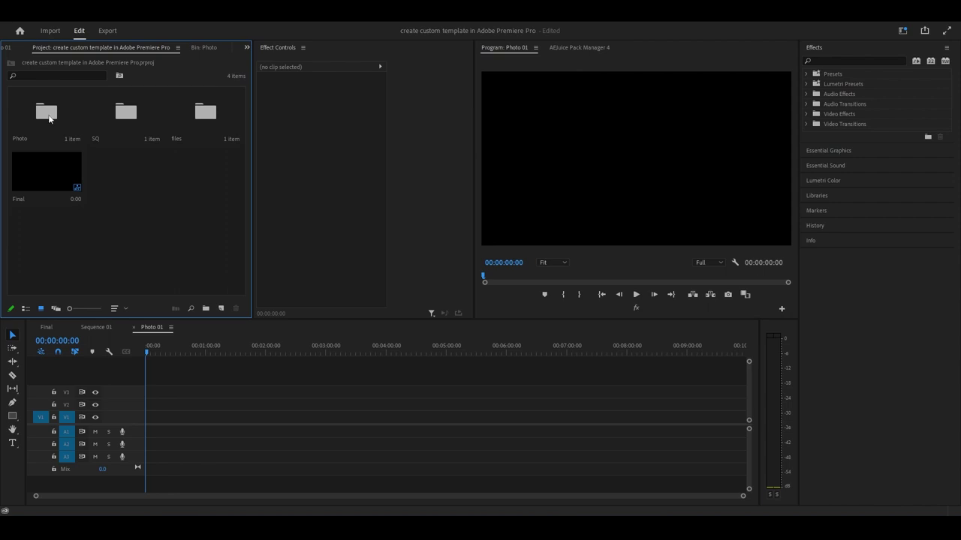
double_click(208, 121)
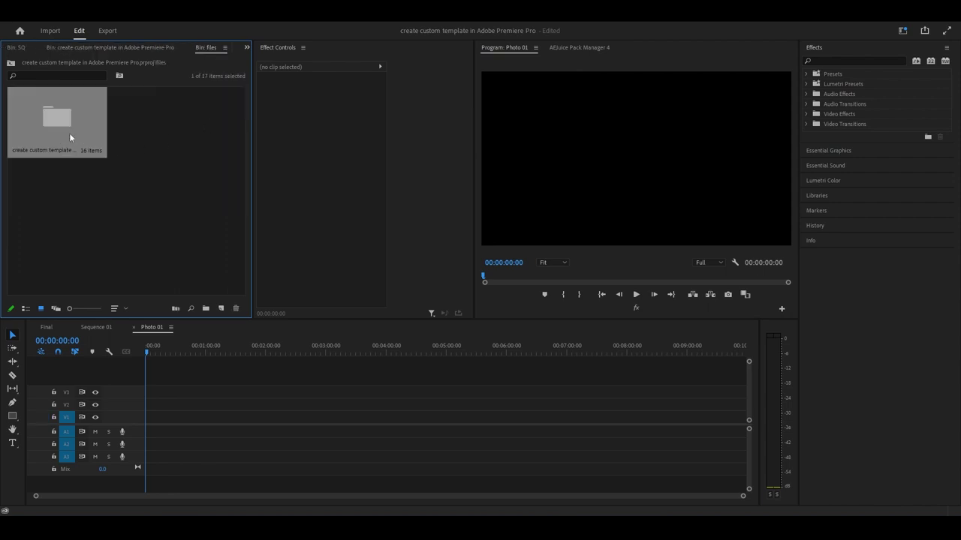
Place the upside-down portrait photo at the start of Photo 01's video track 1
double_click(65, 129)
mouse_move(245, 113)
mouse_down()
mouse_move(238, 99)
mouse_move(234, 180)
mouse_move(145, 418)
mouse_up()
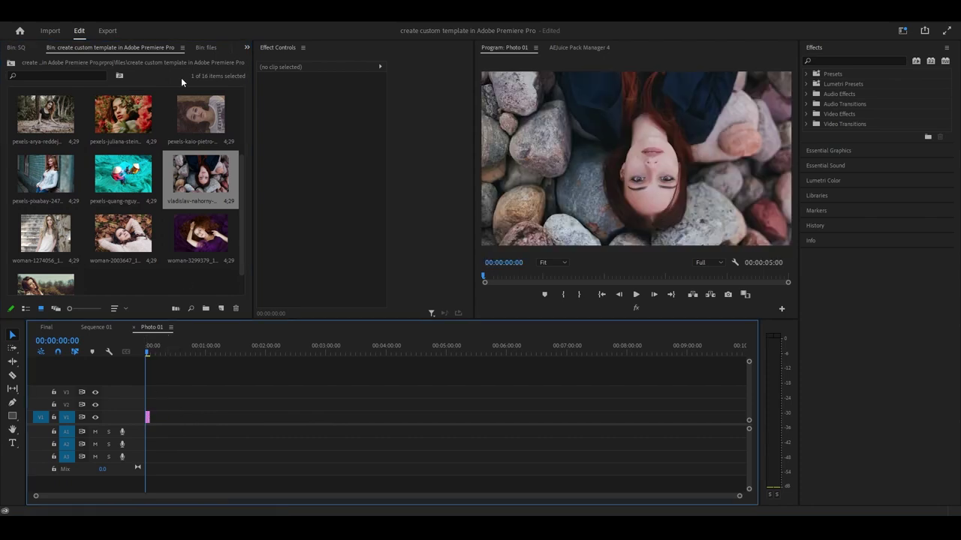
drag(242, 200, 233, 74)
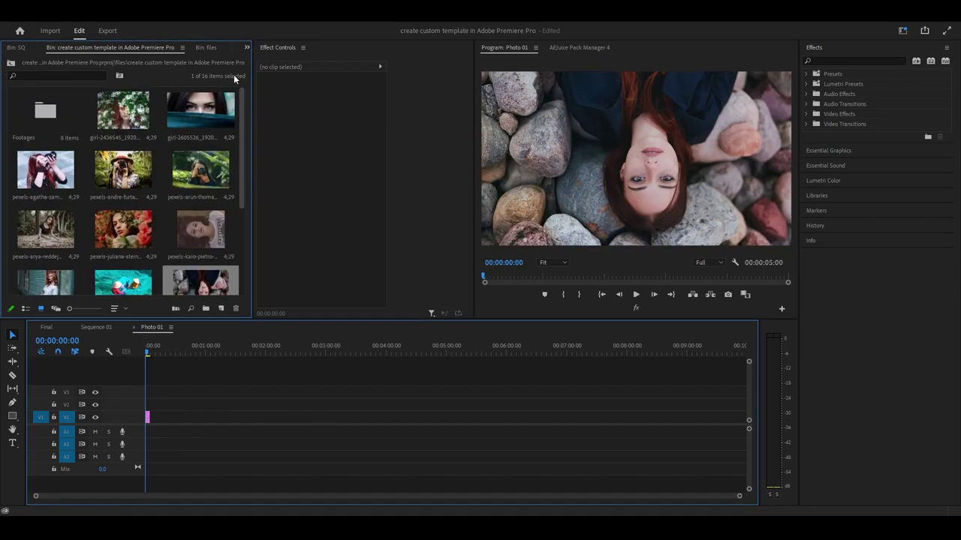
Return to the top-level folders, zoom the timeline in and scrub through the photo clip
click(14, 48)
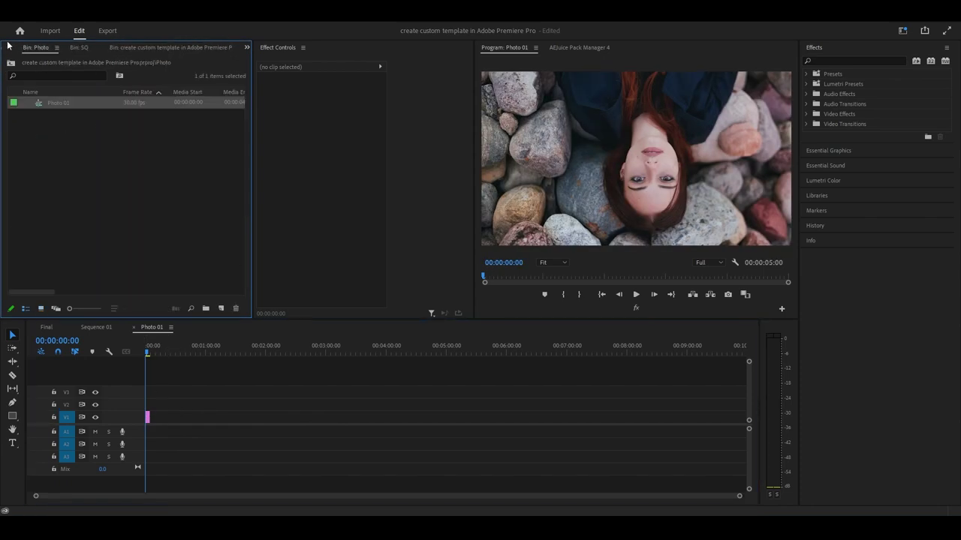
click(11, 47)
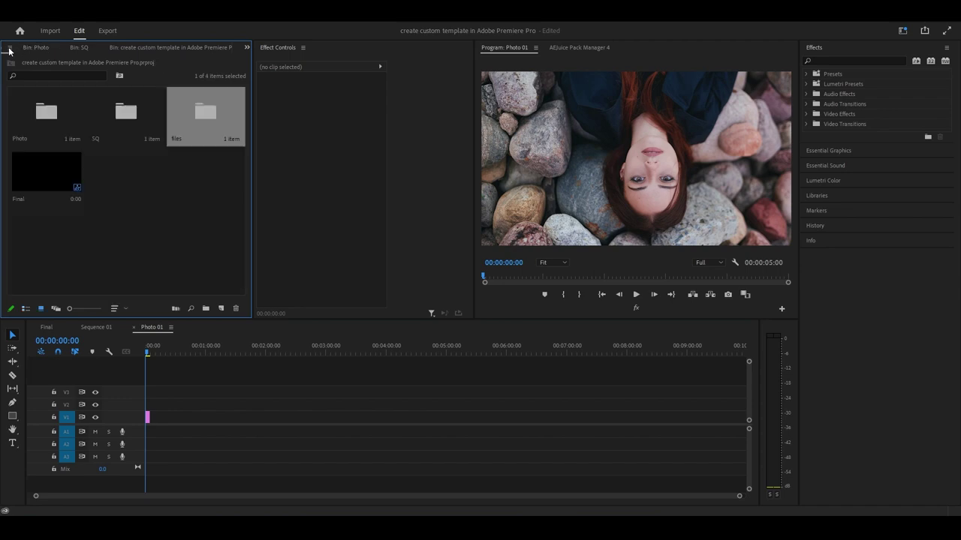
click(149, 238)
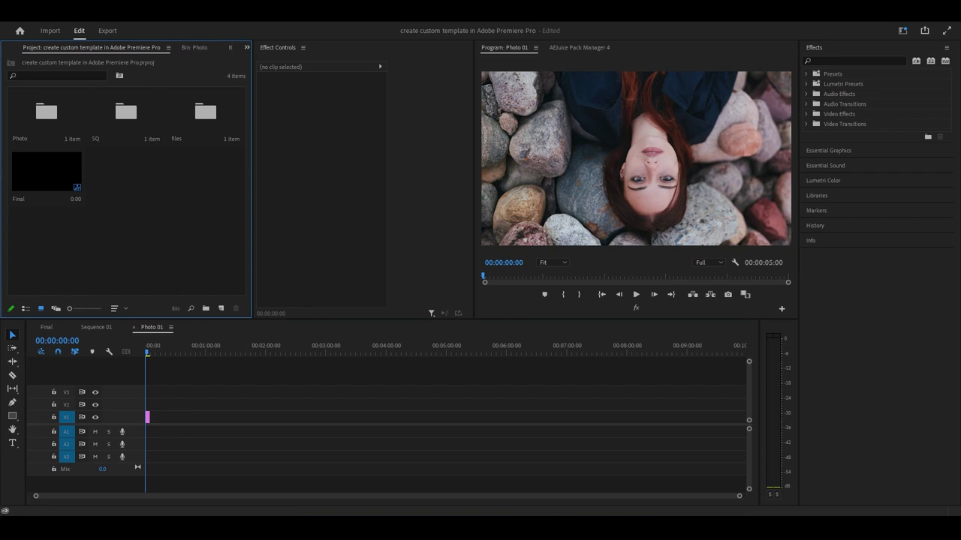
drag(739, 496, 695, 496)
scroll(396, 488, up, 5)
scroll(450, 484, down, 2)
scroll(415, 473, down, 1)
click(201, 338)
drag(222, 352, 368, 360)
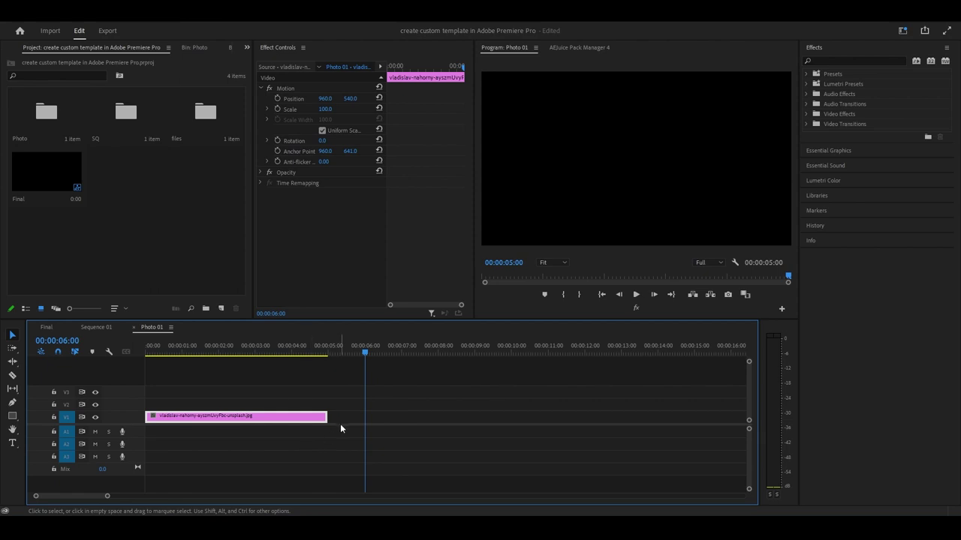
Extend the photo clip to end at 00:00:06:00, check it, and close the Photo 01 timeline
drag(326, 416, 365, 418)
drag(365, 352, 165, 366)
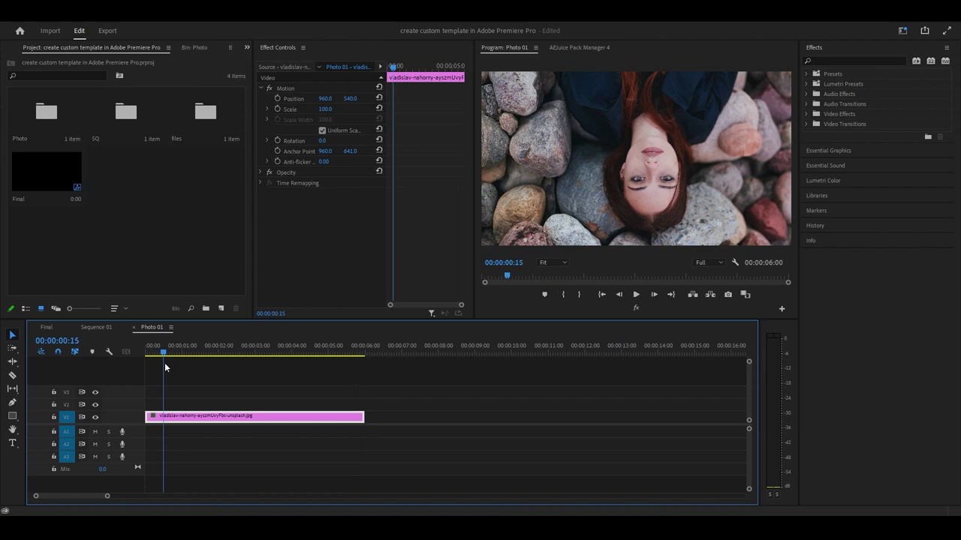
drag(165, 363, 175, 366)
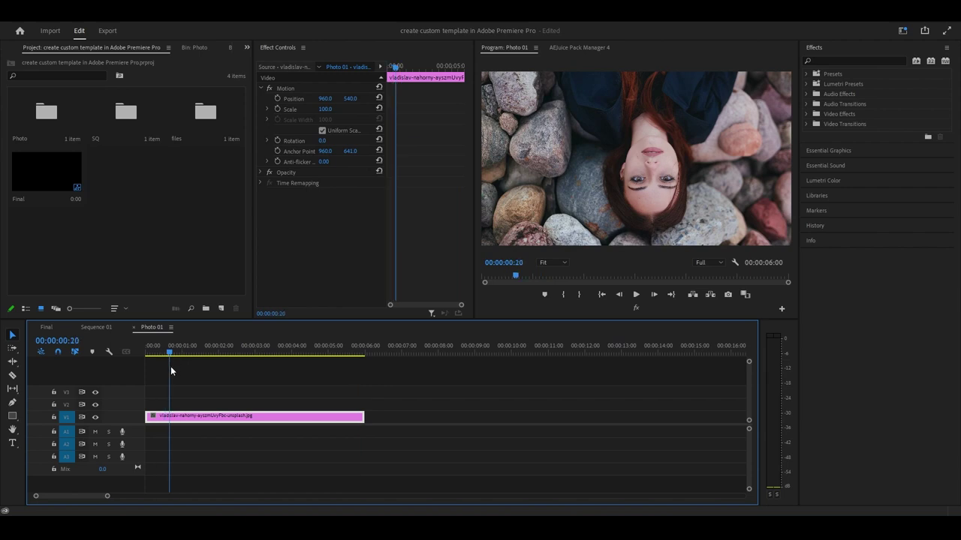
drag(175, 366, 154, 367)
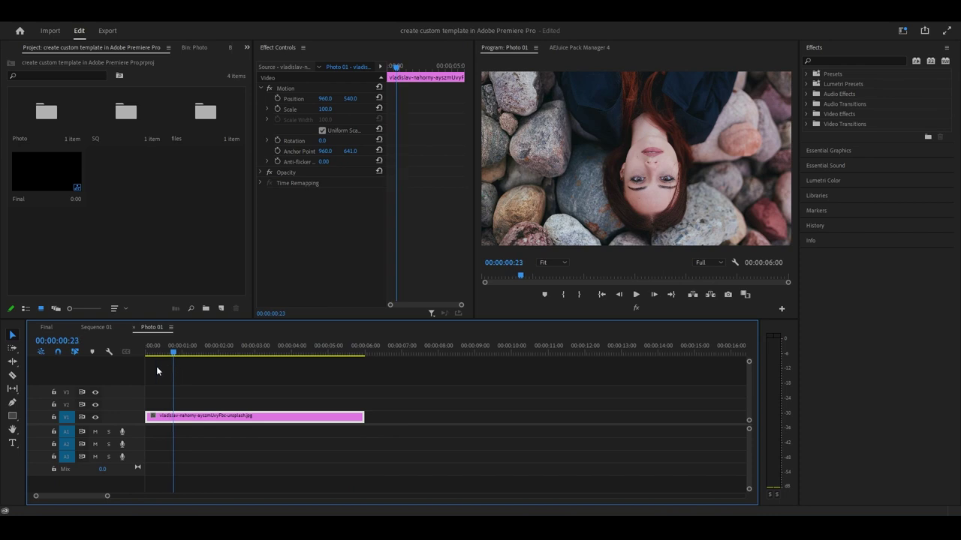
click(134, 328)
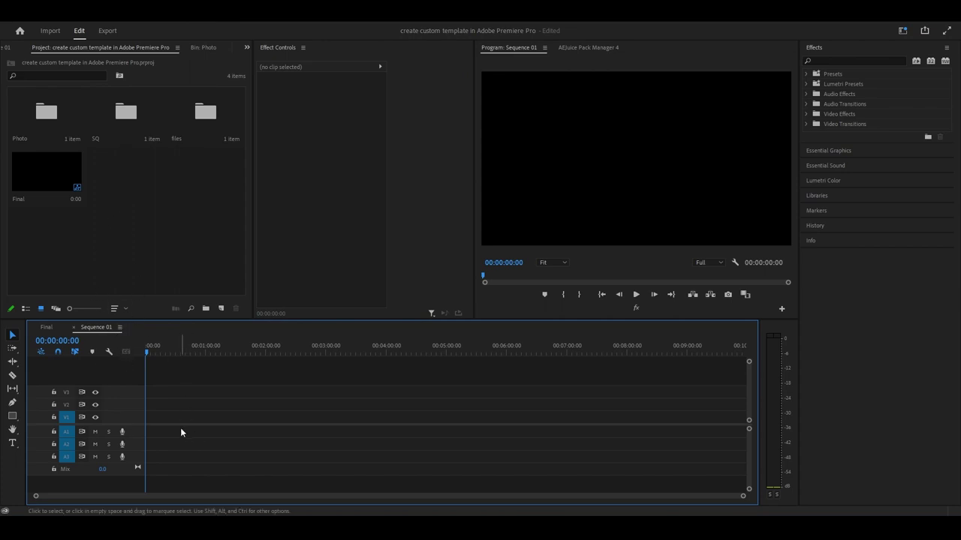
Place the Photo 01 sequence at 0 on the Sequence 01 timeline and zoom in to its 6-second clip
double_click(45, 112)
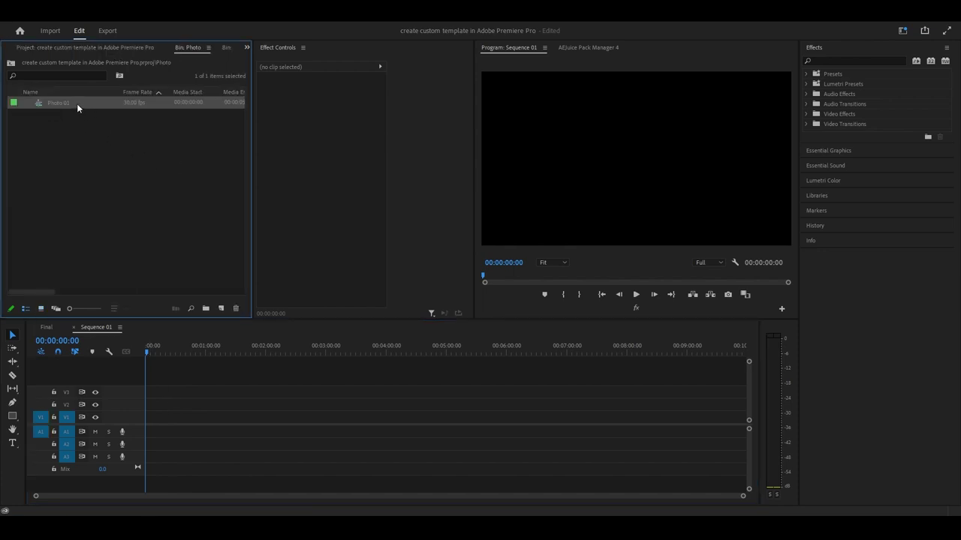
mouse_move(76, 105)
mouse_down()
mouse_move(266, 382)
mouse_move(147, 427)
mouse_up()
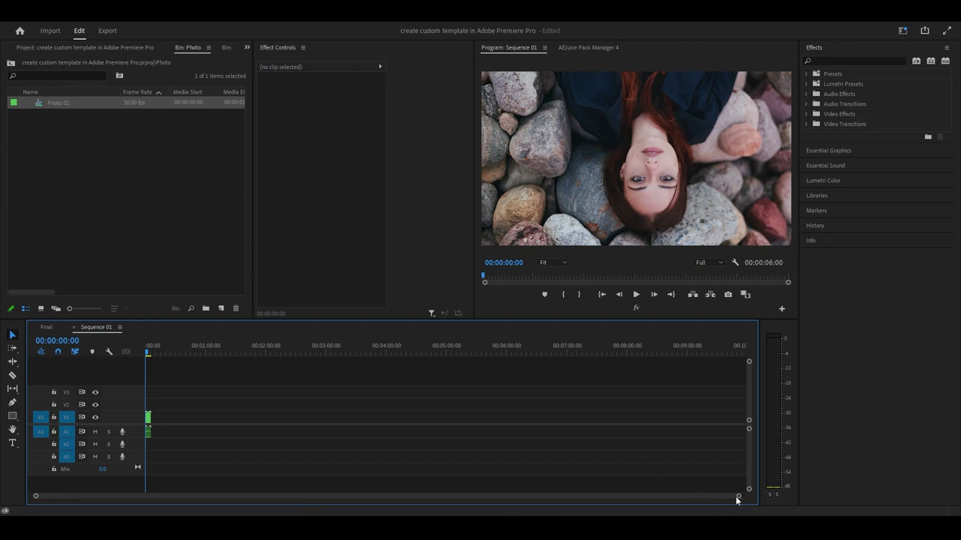
drag(735, 496, 91, 496)
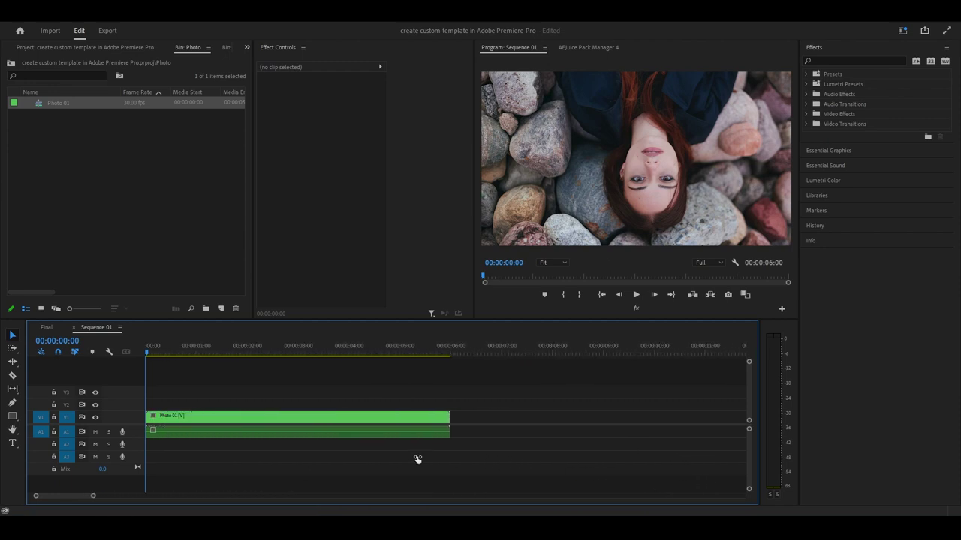
mouse_move(396, 350)
mouse_down()
mouse_move(430, 354)
mouse_move(234, 403)
mouse_up()
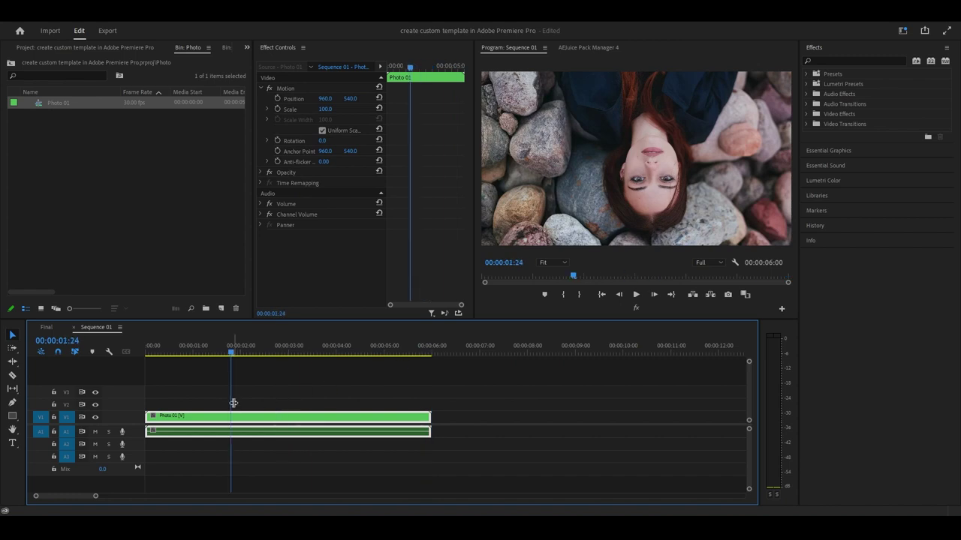
click(33, 48)
click(163, 238)
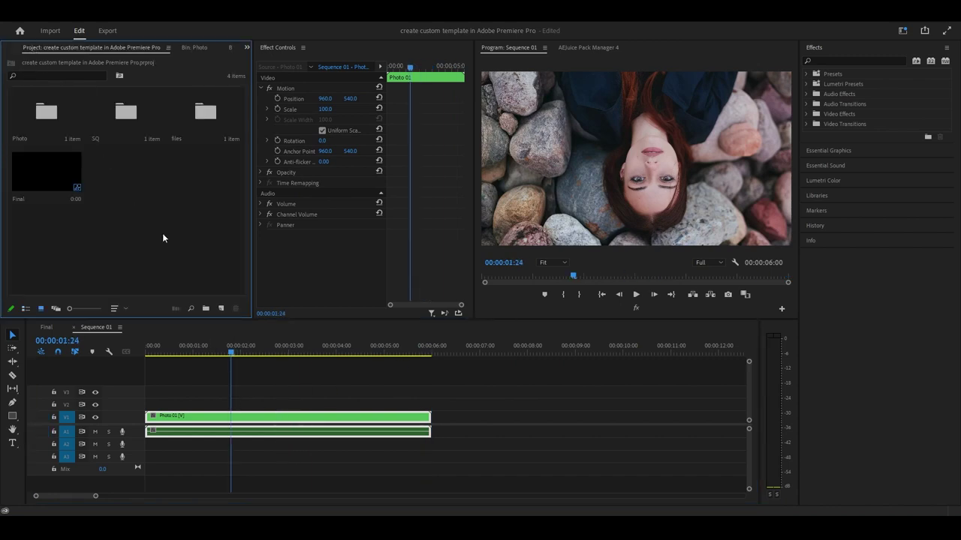
Create a new 1920×1080 Adjustment Layer in the files bin
double_click(200, 125)
right_click(144, 156)
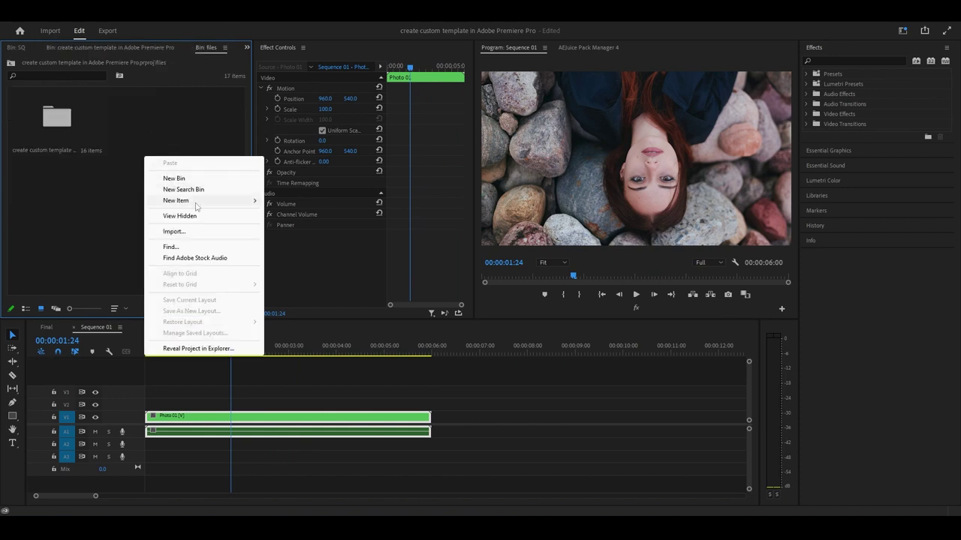
mouse_move(234, 204)
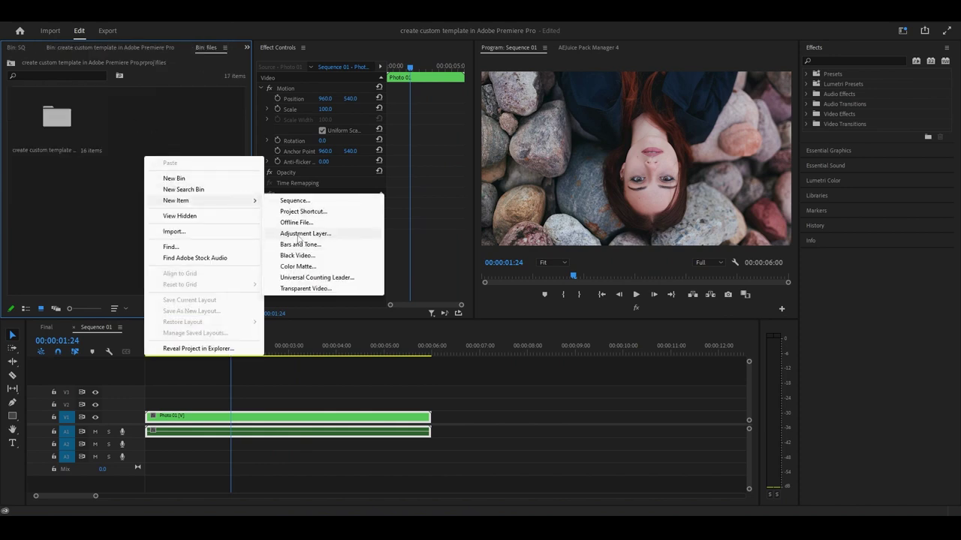
click(83, 235)
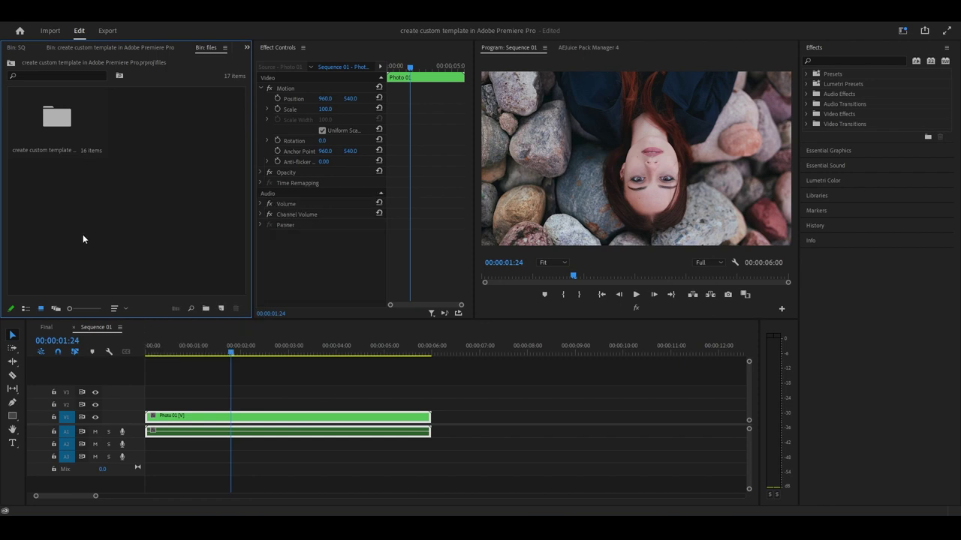
click(222, 309)
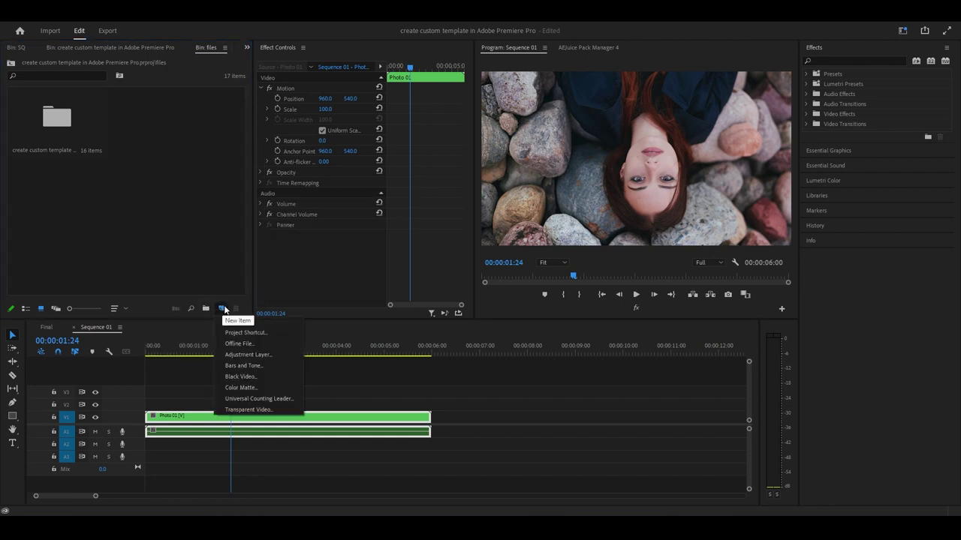
click(286, 357)
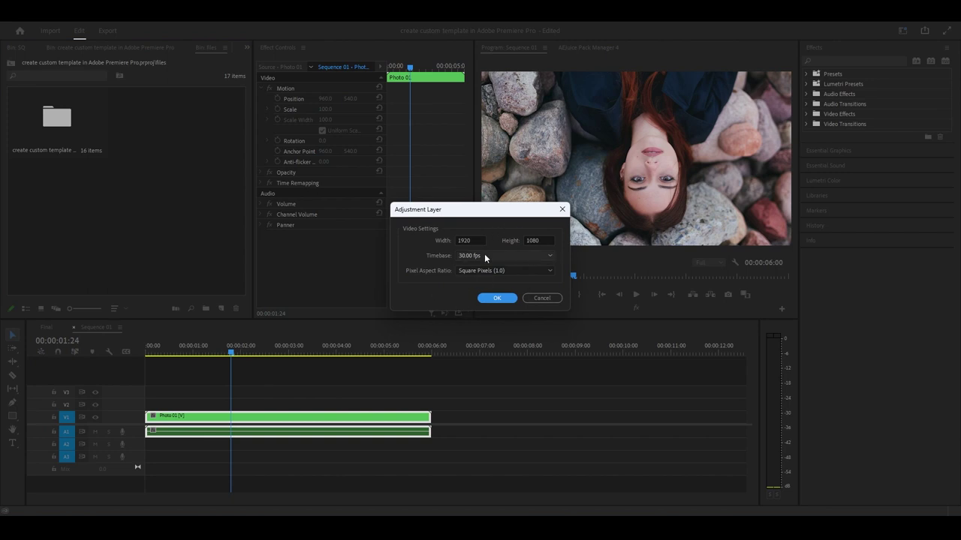
drag(444, 212, 438, 214)
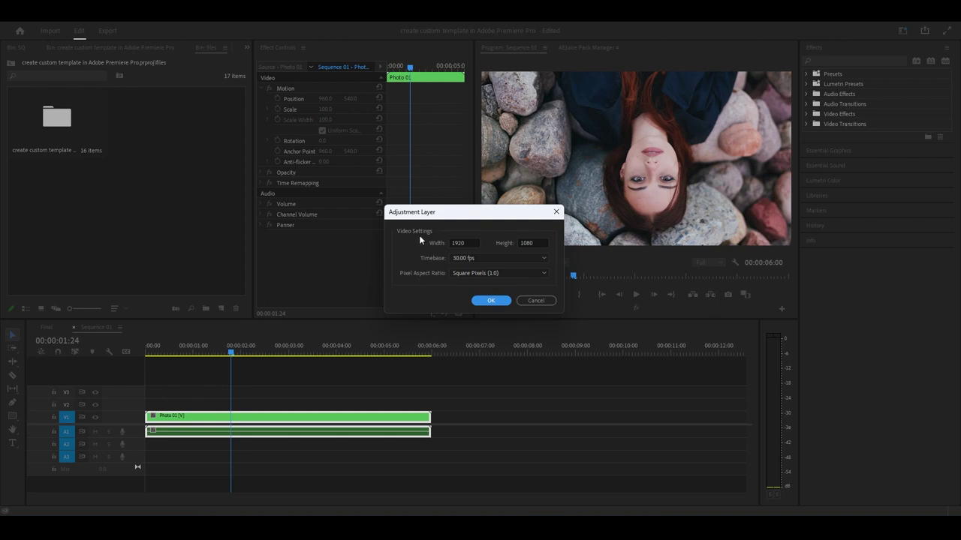
click(491, 300)
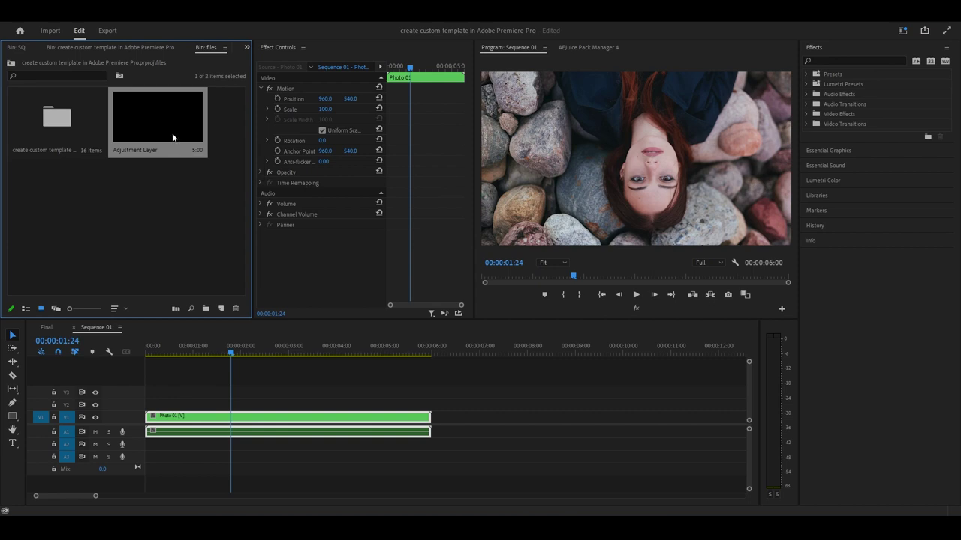
Place the Adjustment Layer on V2 above Photo 01 and extend it to 00:00:06:00
mouse_move(147, 113)
mouse_down()
mouse_move(261, 402)
mouse_move(150, 405)
mouse_up()
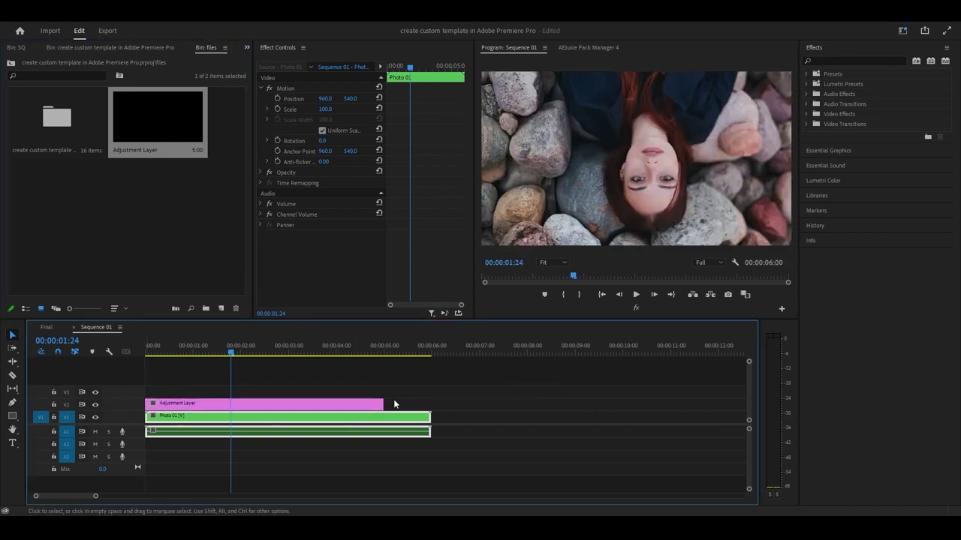
drag(401, 401, 430, 403)
drag(331, 349, 263, 373)
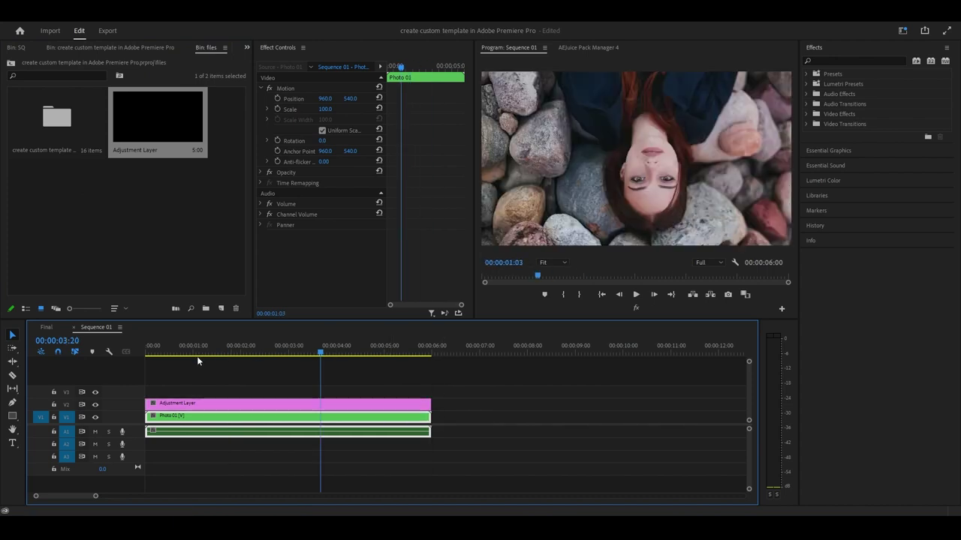
click(284, 405)
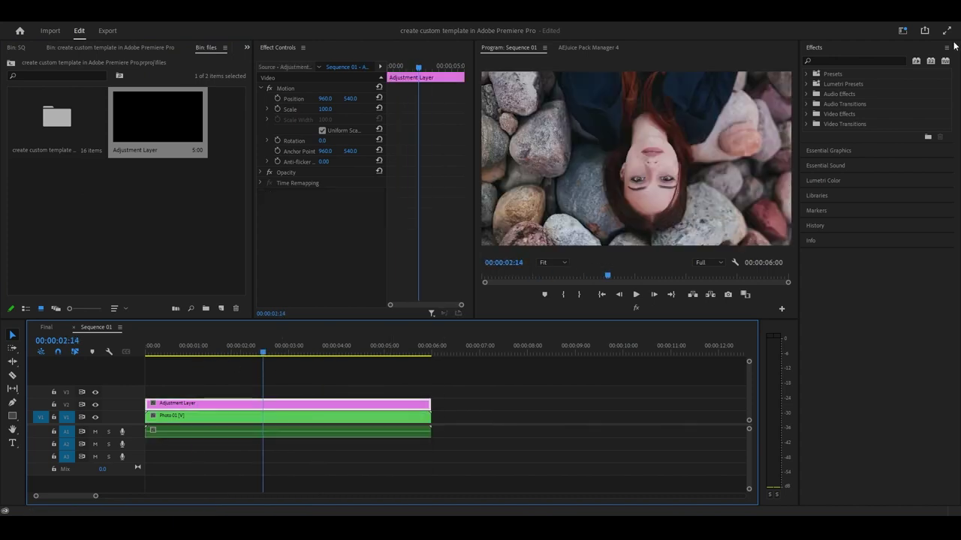
click(876, 59)
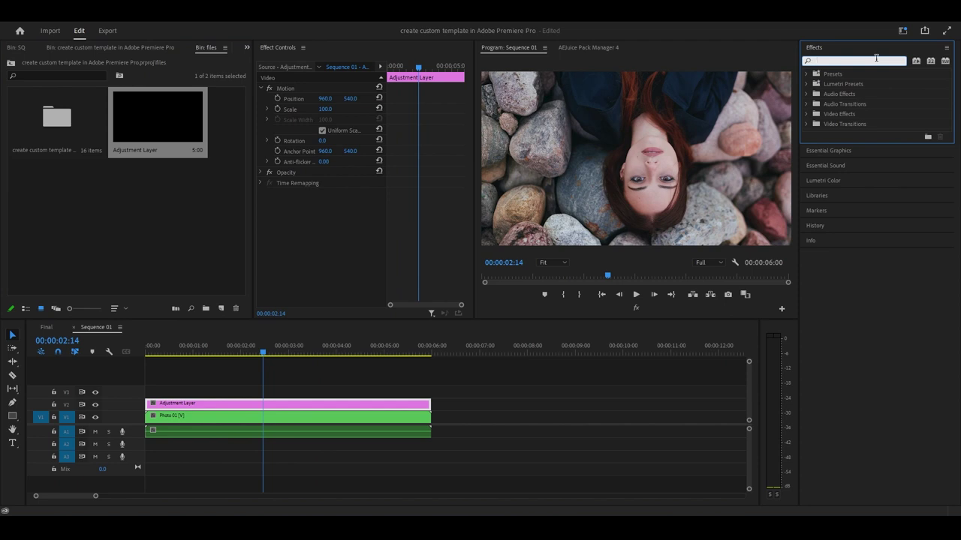
Apply the Distort > Transform effect to the Adjustment Layer and set a Position keyframe at 00:00:01:18
text(transf)
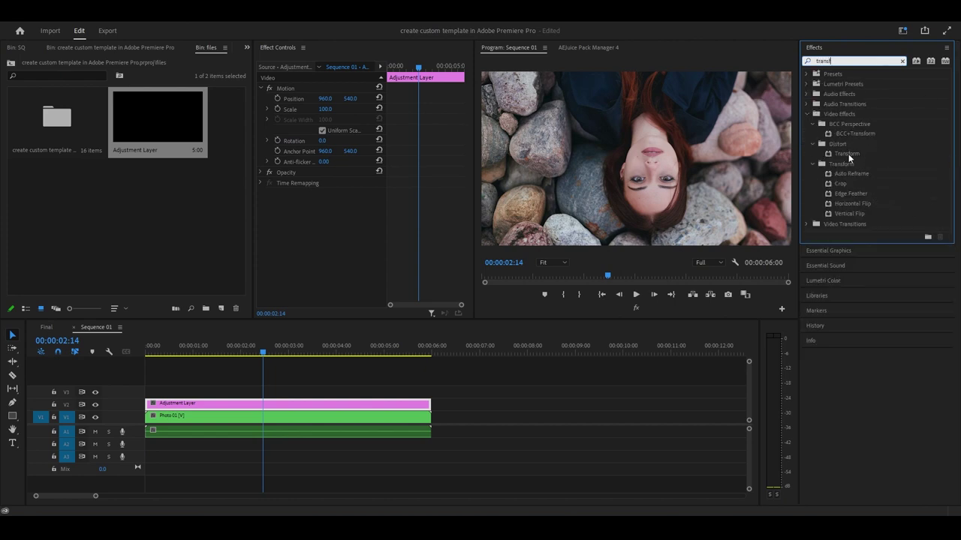
click(847, 153)
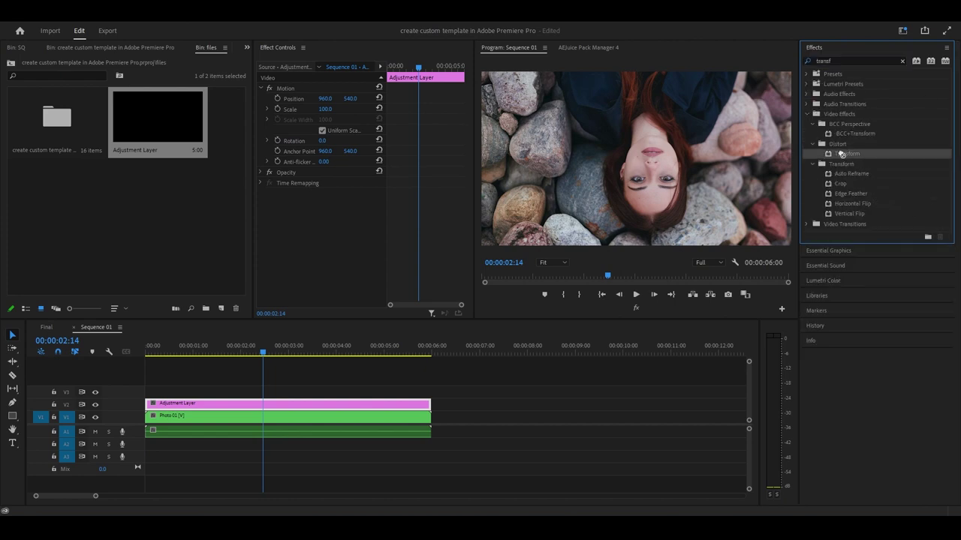
drag(840, 153, 376, 402)
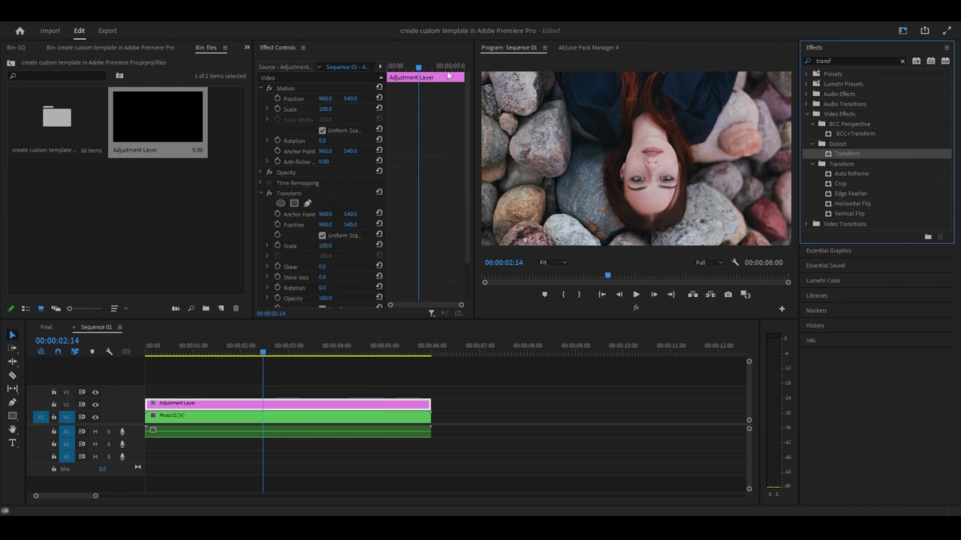
drag(416, 73, 408, 71)
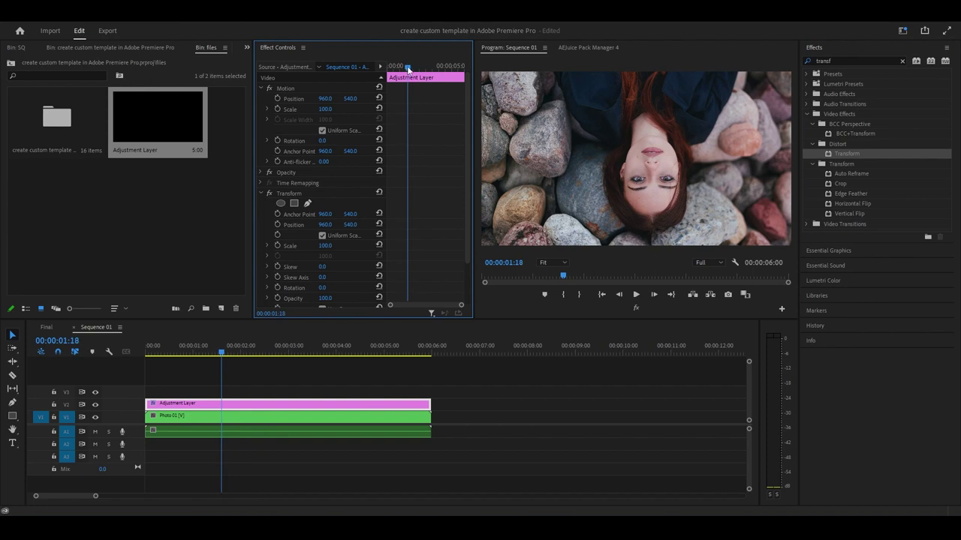
drag(468, 137, 469, 221)
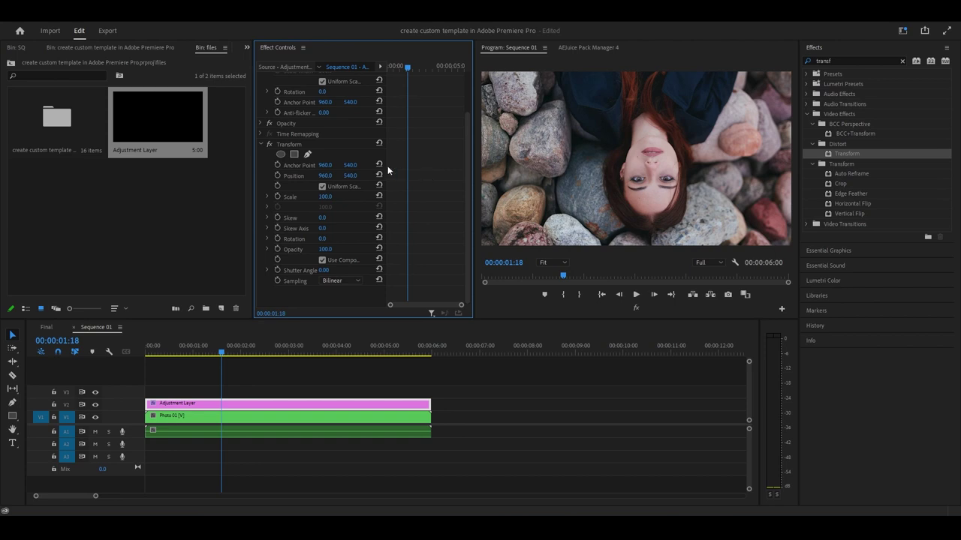
click(277, 176)
At the sequence start, push the photo off the left edge of the frame and preview the slide-in
drag(405, 68, 388, 69)
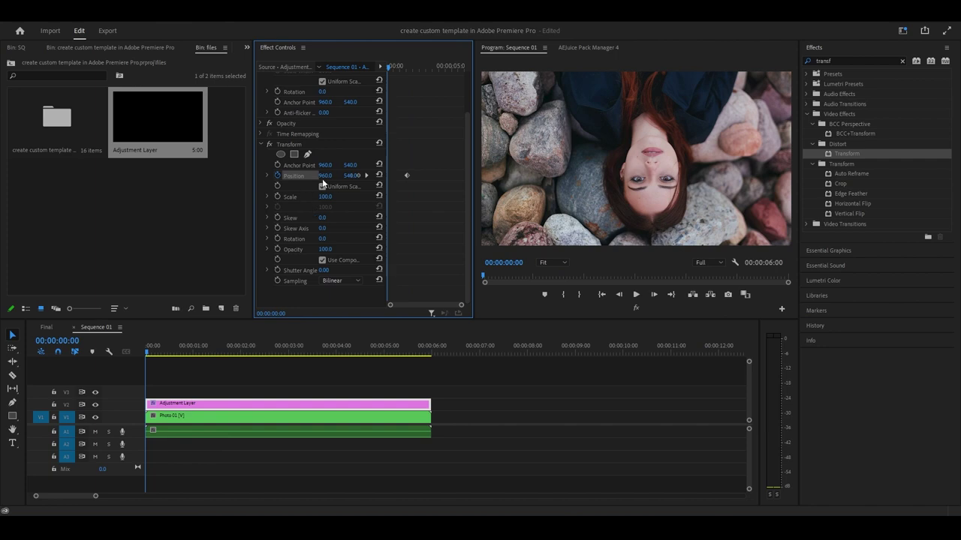
drag(321, 176, 226, 177)
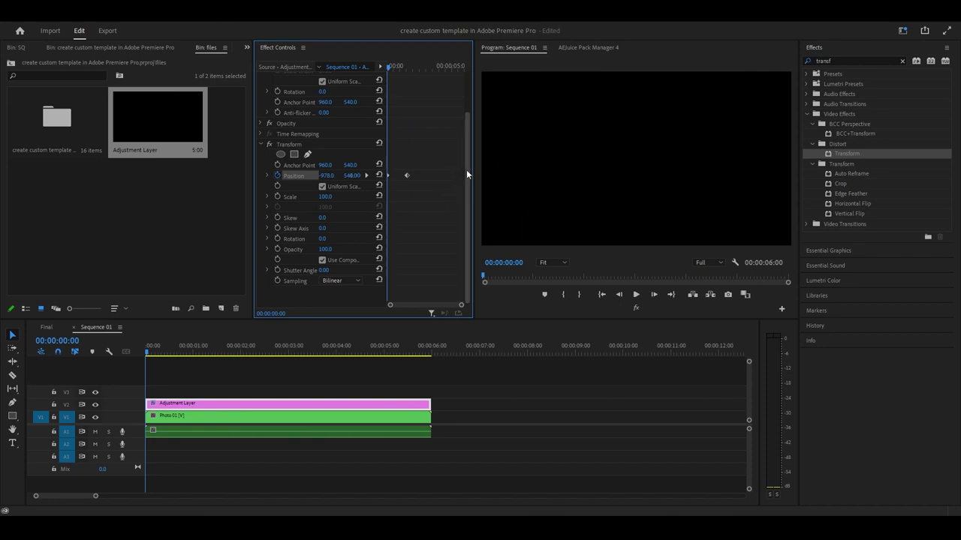
drag(466, 170, 474, 94)
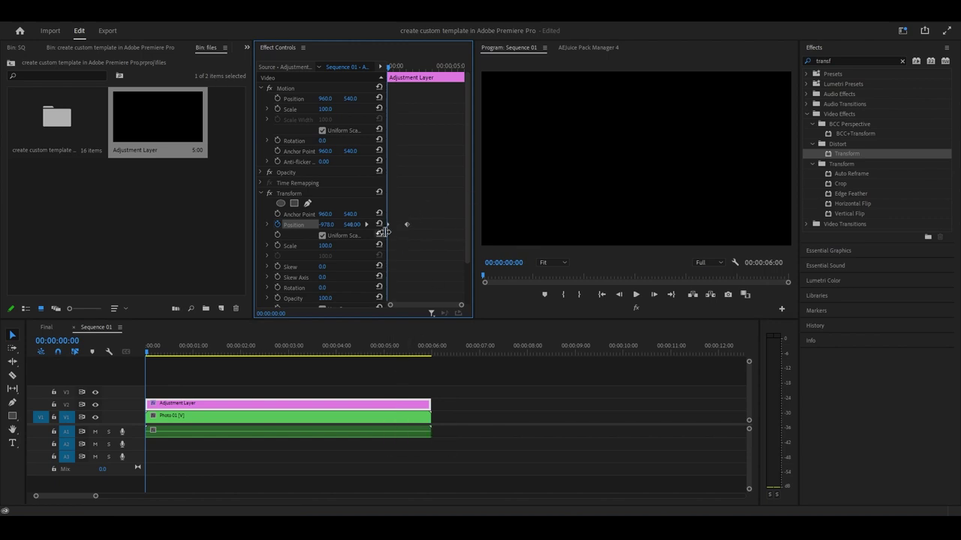
click(268, 193)
drag(320, 100, 405, 101)
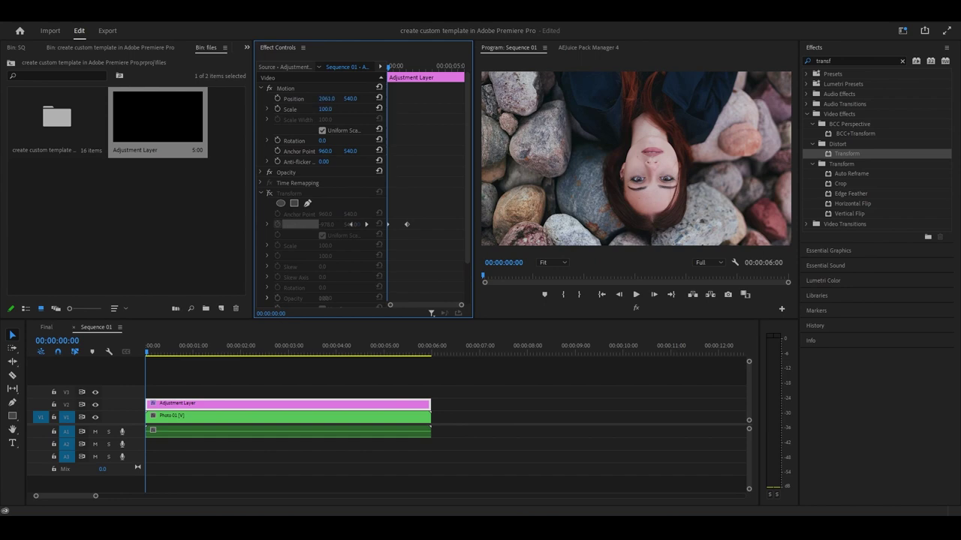
drag(352, 100, 331, 100)
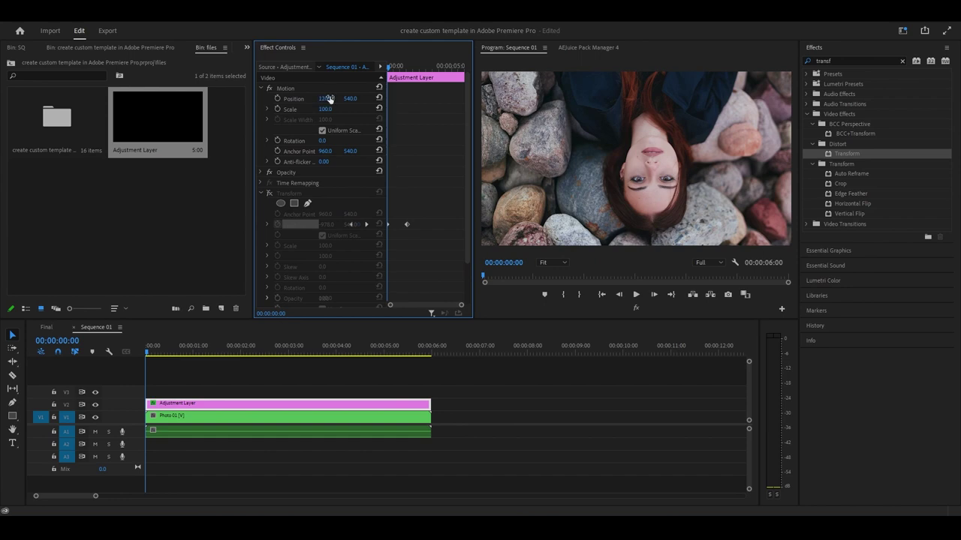
click(379, 99)
click(269, 194)
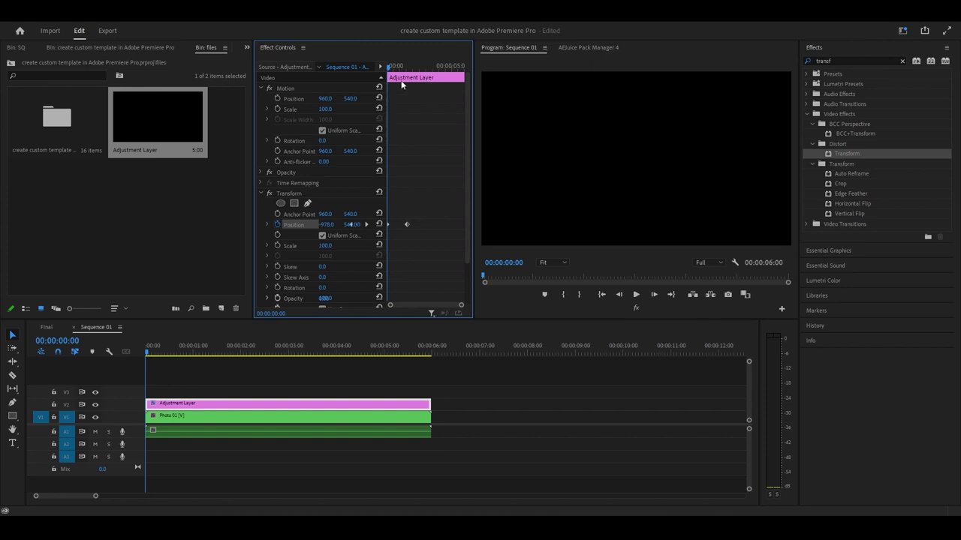
key(space)
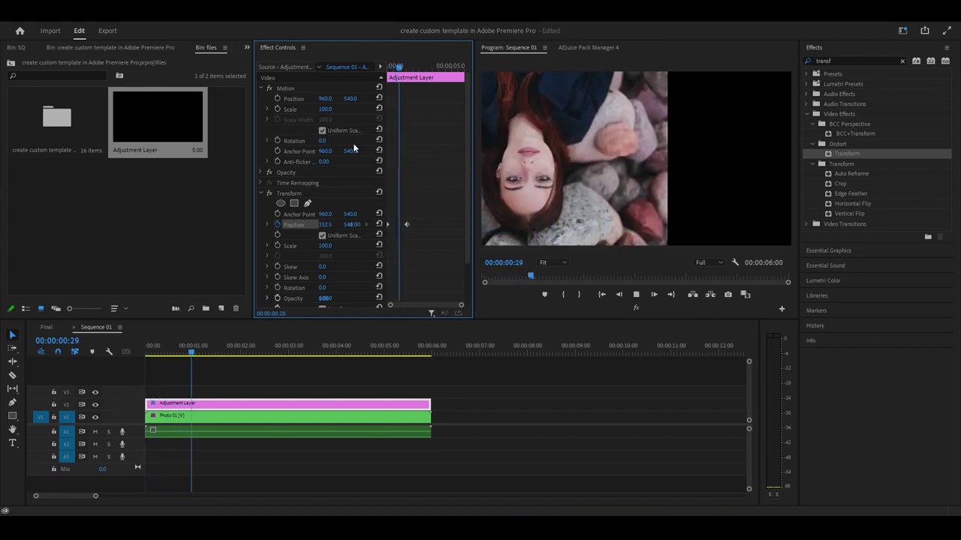
drag(421, 69, 406, 100)
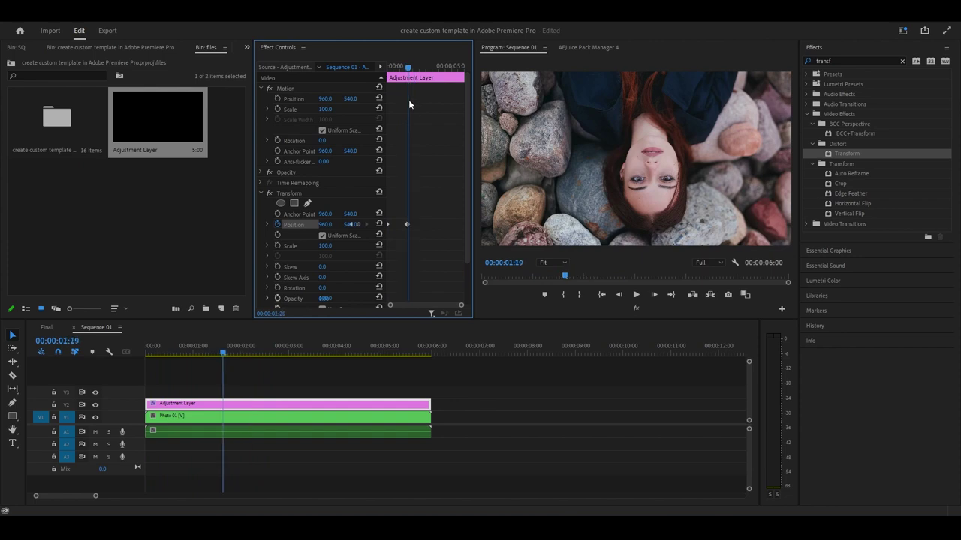
Animate Transform Scale, setting Scale 110 and Position X -1000 at frame 0, then preview
click(277, 246)
drag(407, 246, 432, 246)
drag(406, 67, 378, 71)
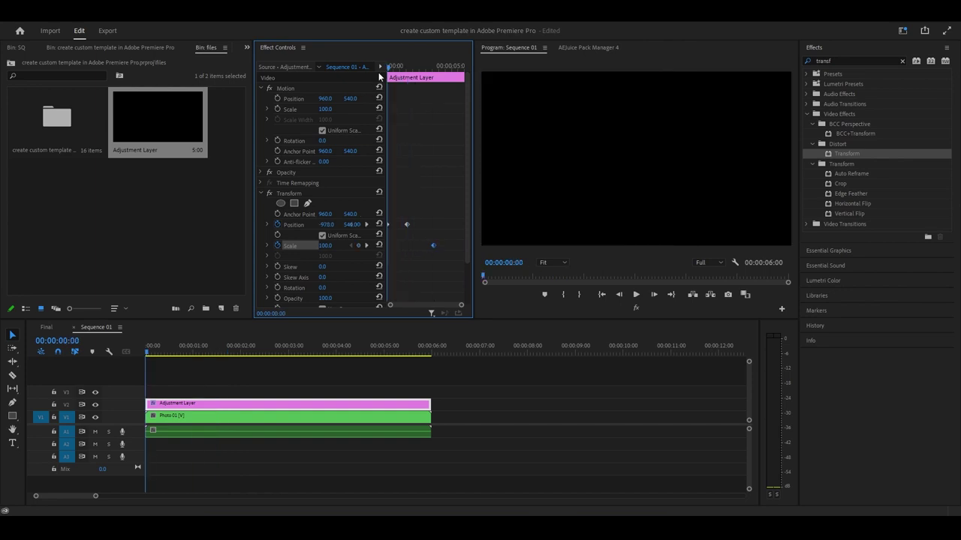
click(325, 246)
text(110)
key(Return)
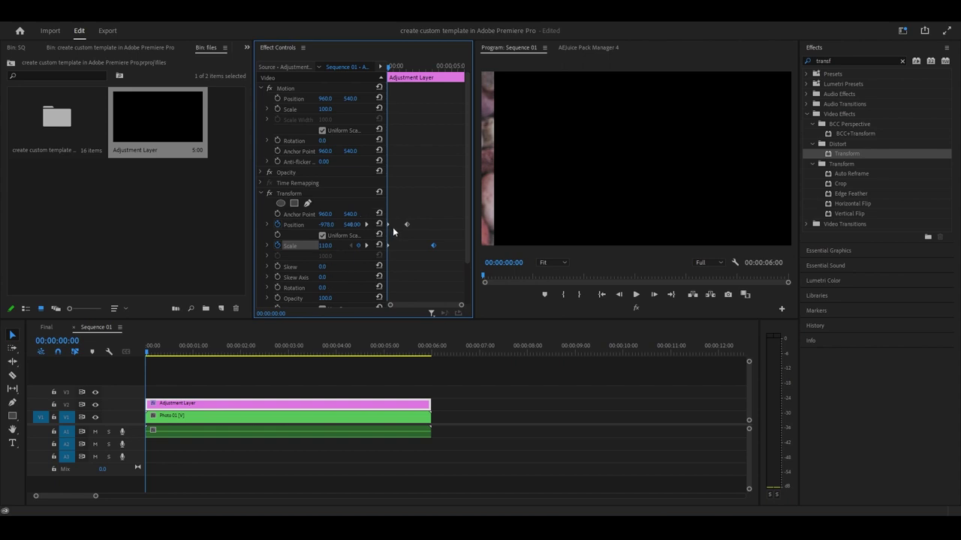
click(325, 224)
text(-1000)
key(Return)
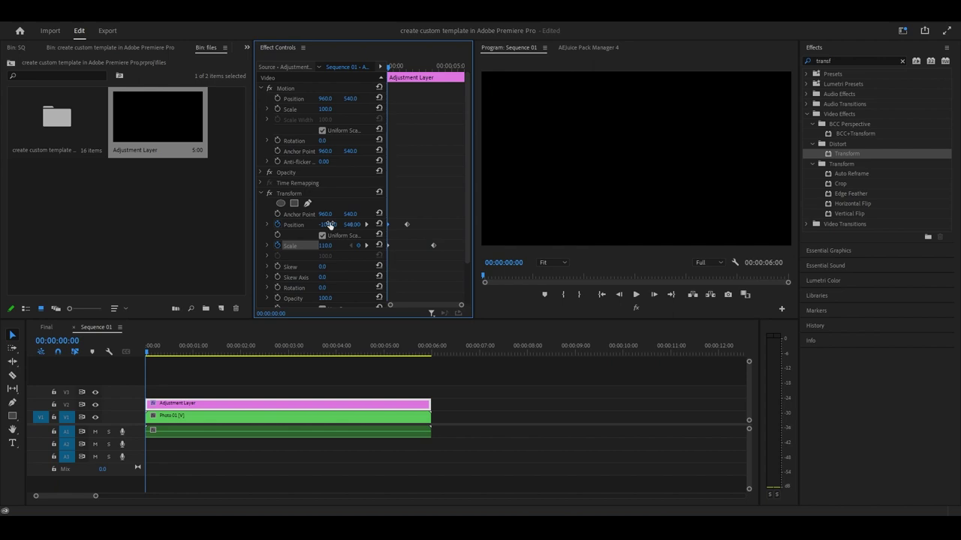
key(space)
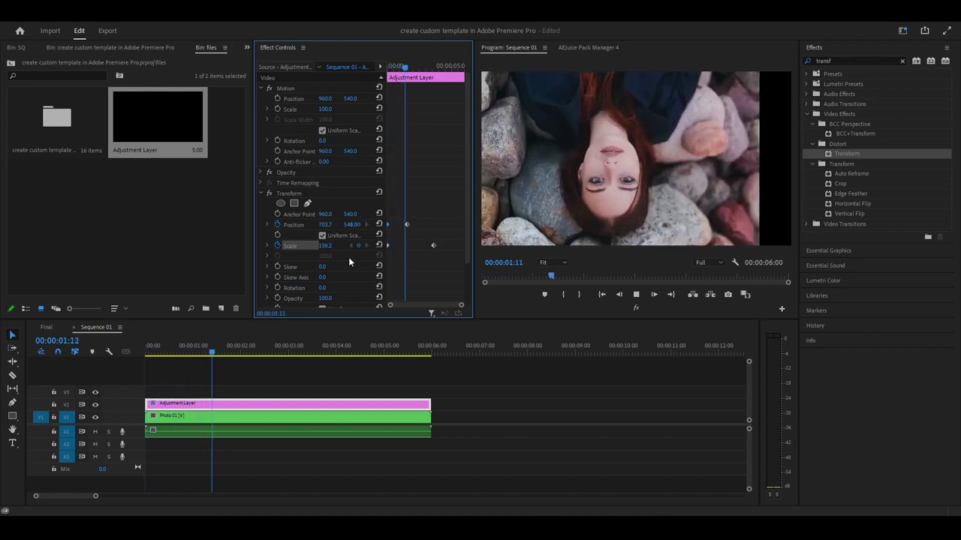
key(space)
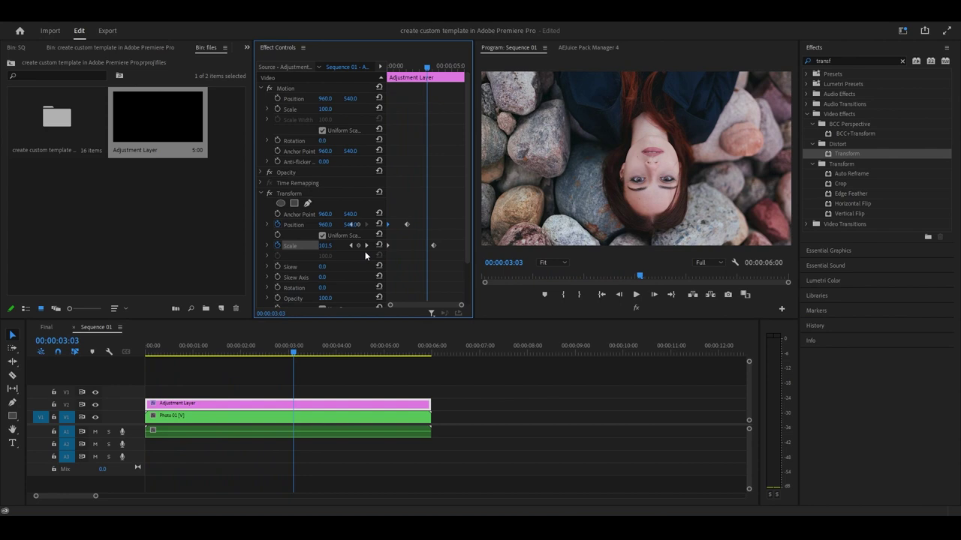
Place a second Adjustment Layer on V3, extend it to 00:00:06:00, and select it
drag(166, 128, 131, 400)
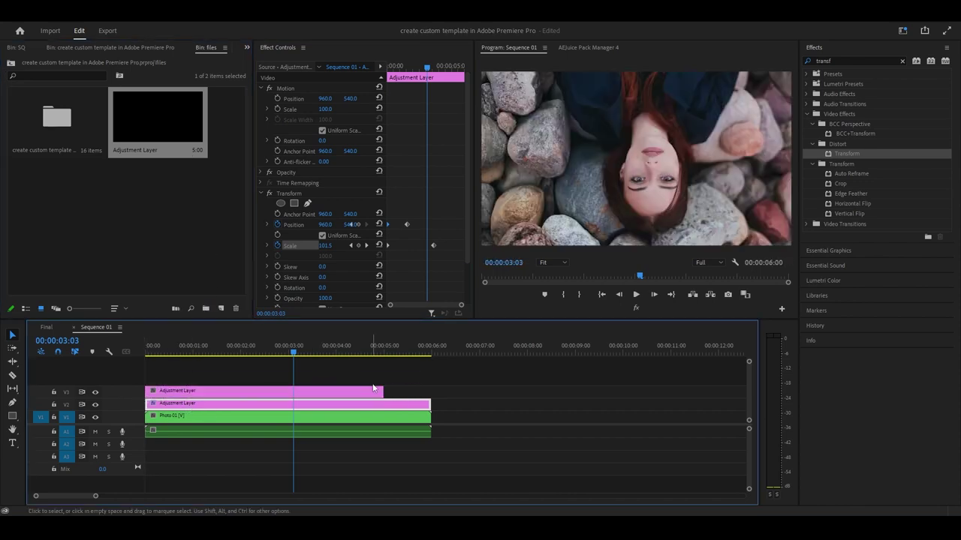
drag(382, 391, 431, 389)
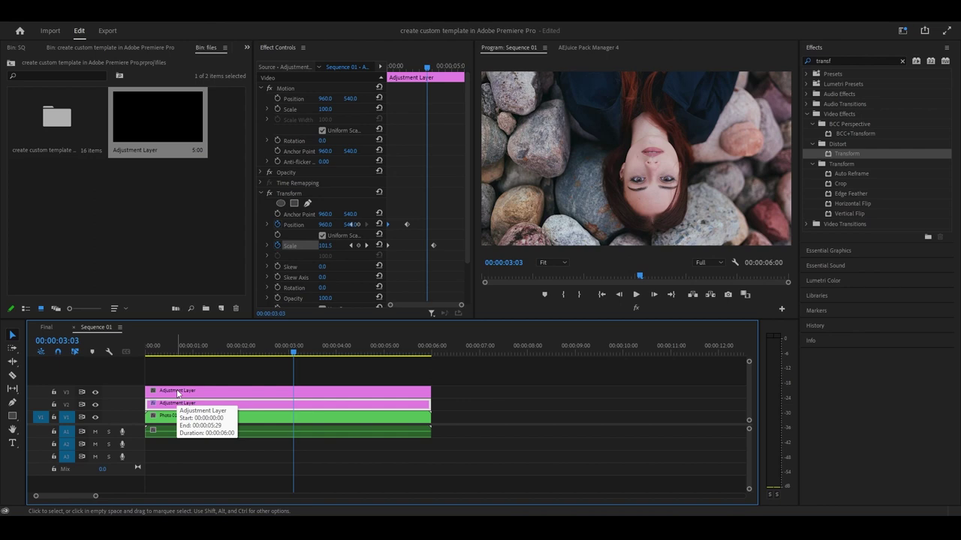
key(ctrl+shift+a)
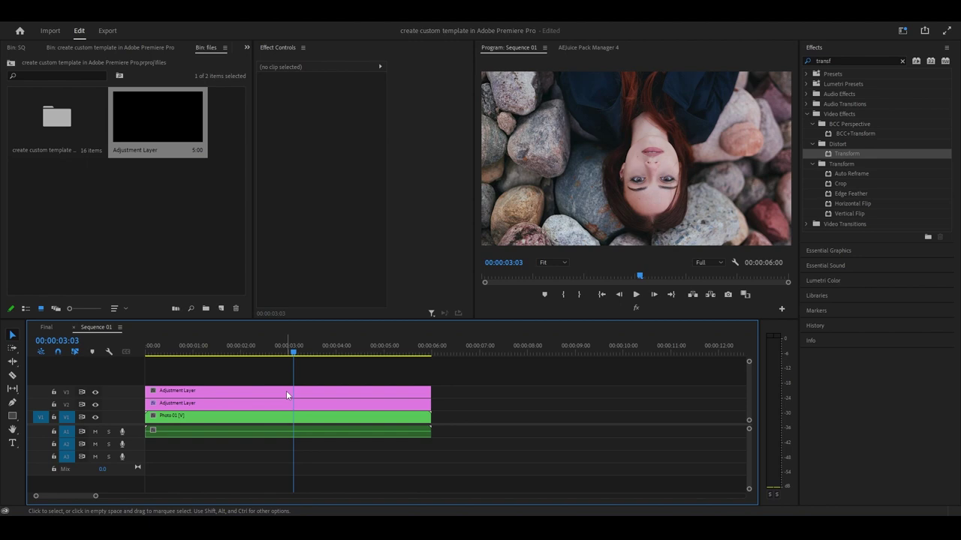
click(326, 391)
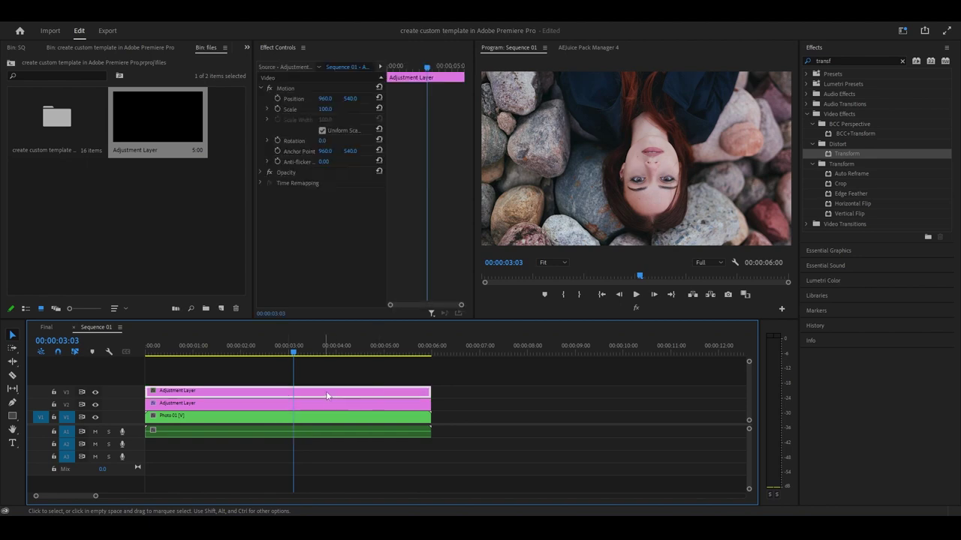
Apply Perspective > Basic 3D to the V3 Adjustment Layer and add a Swivel keyframe at 00:00:01:18
click(878, 61)
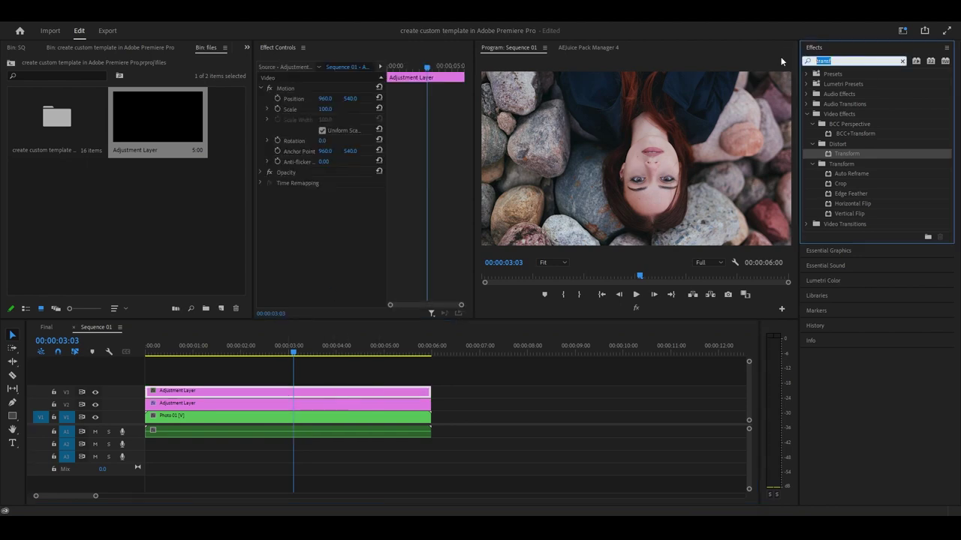
text(3d)
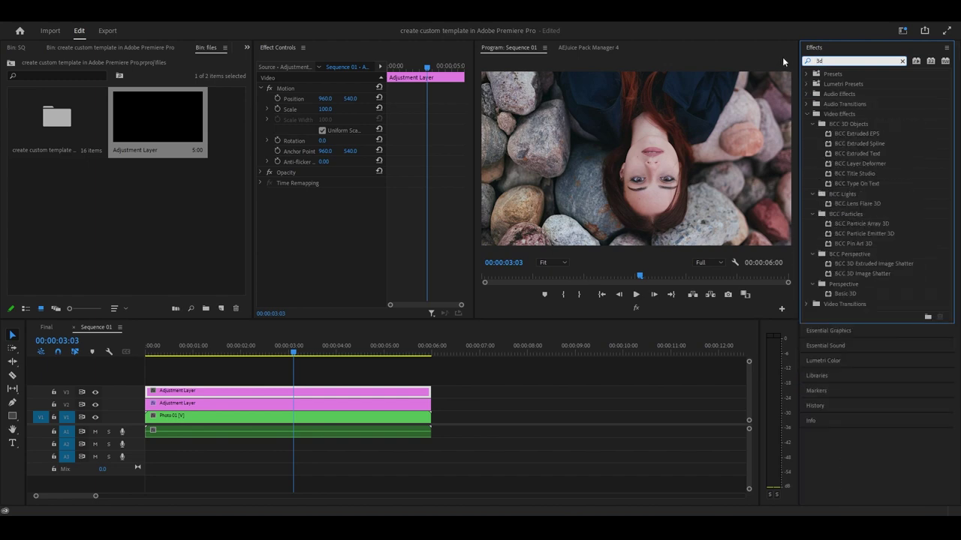
drag(838, 298, 296, 392)
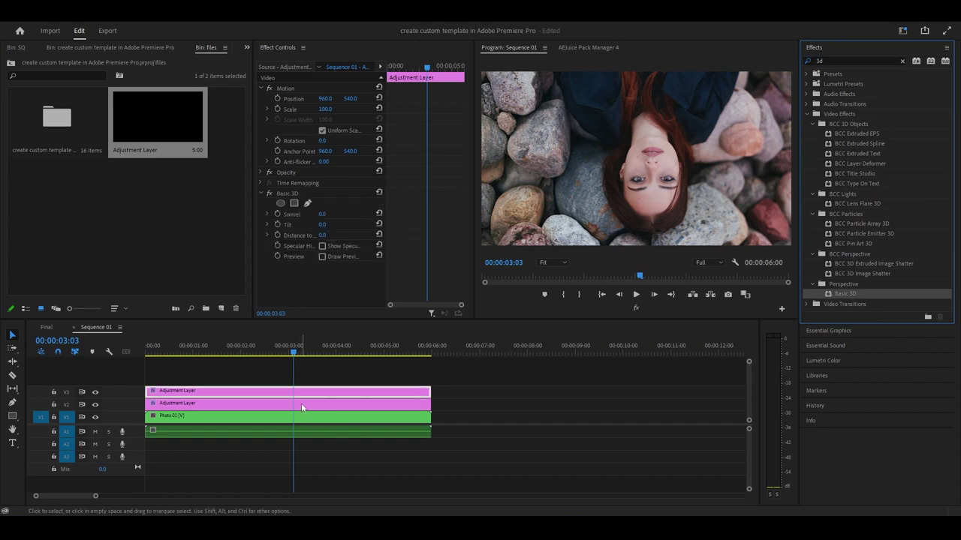
click(302, 405)
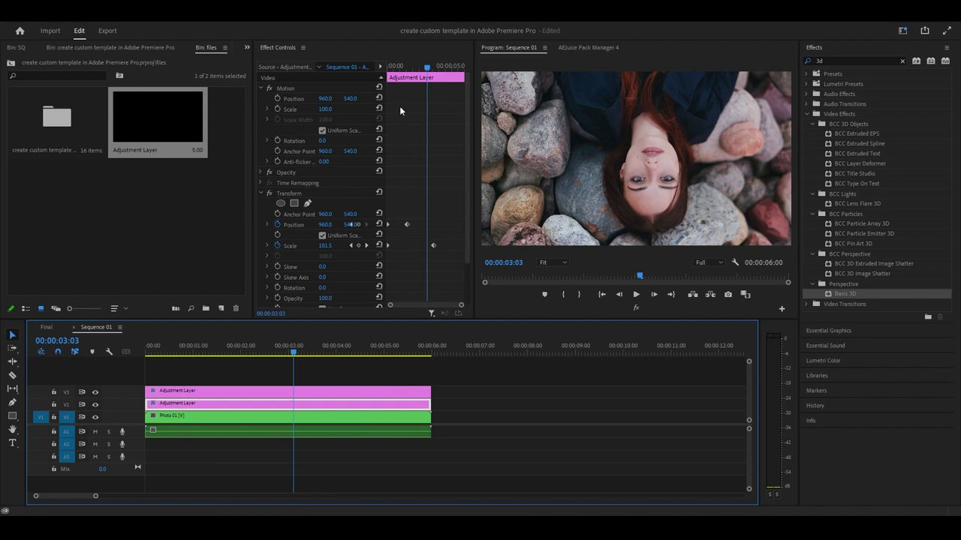
drag(425, 68, 408, 68)
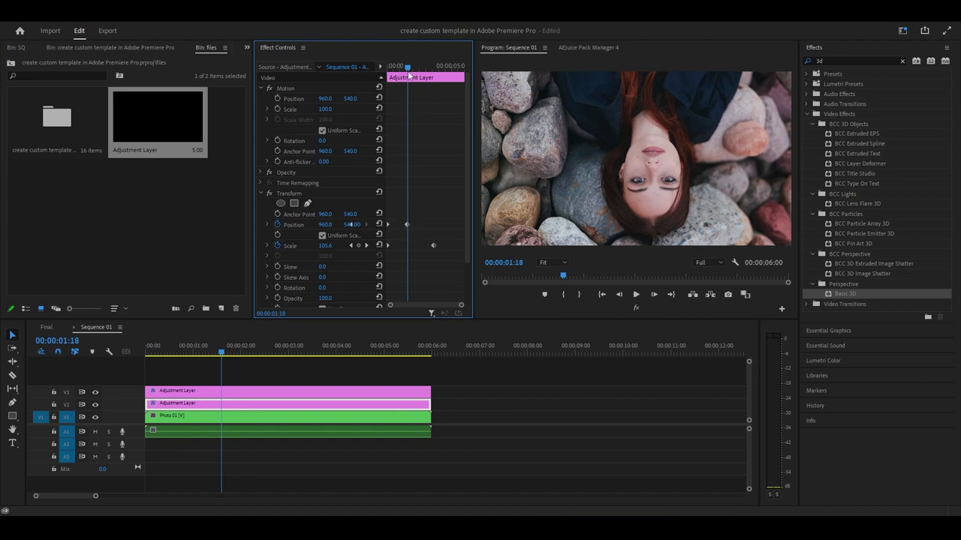
click(253, 393)
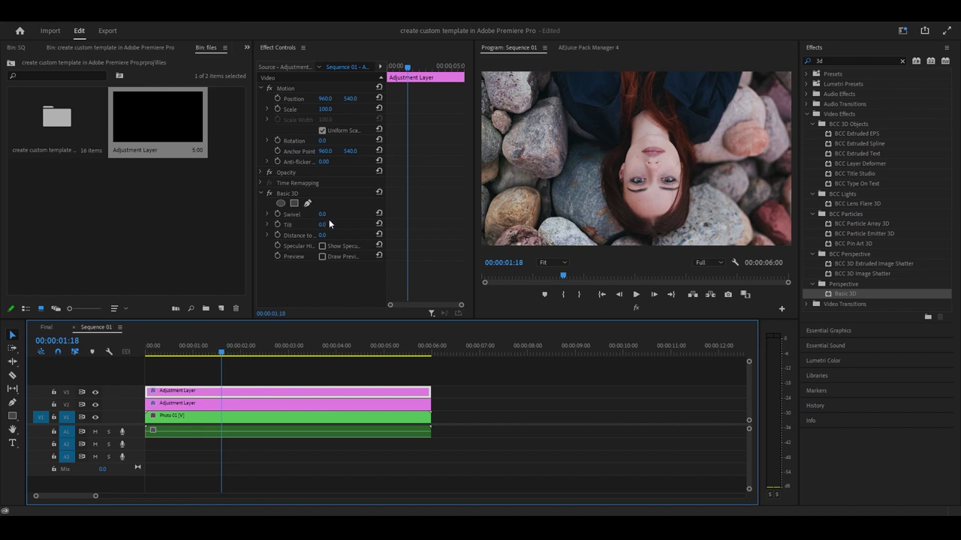
click(278, 214)
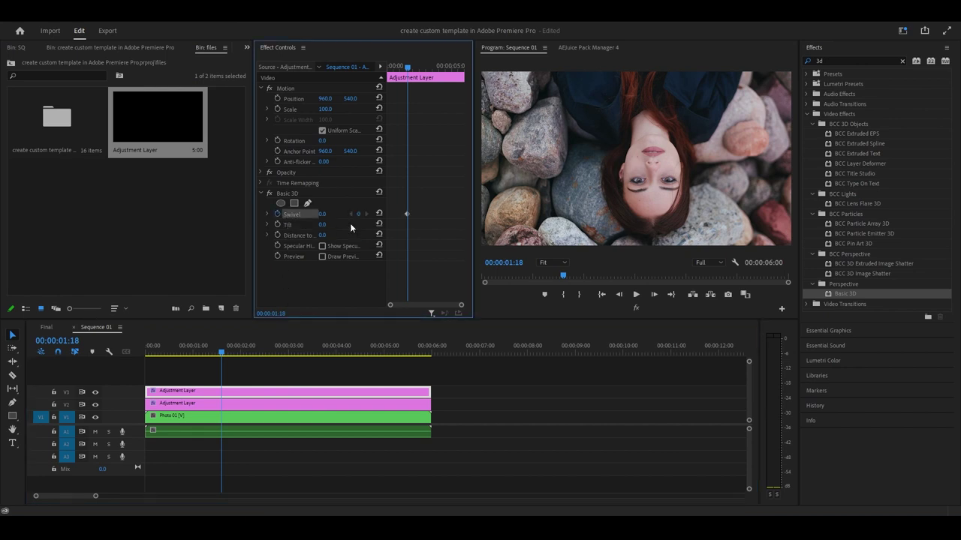
Set the Swivel to -25 at the sequence start and preview the animation
click(396, 68)
drag(396, 67, 372, 74)
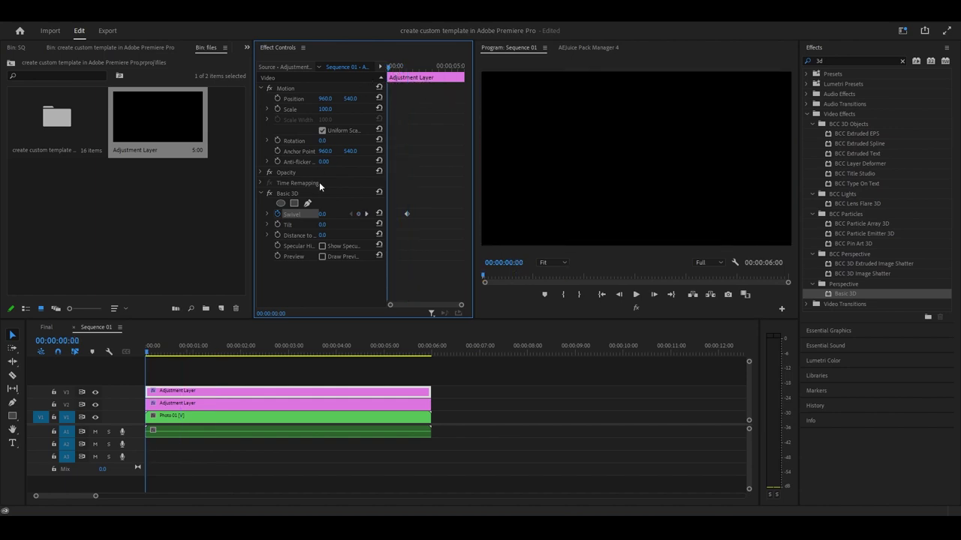
click(327, 214)
text(-25)
key(Return)
key(space)
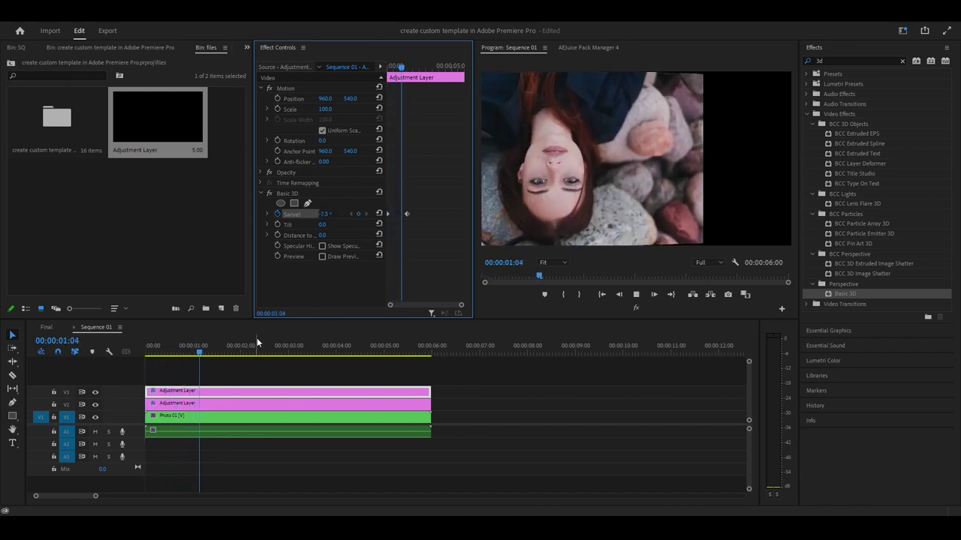
key(space)
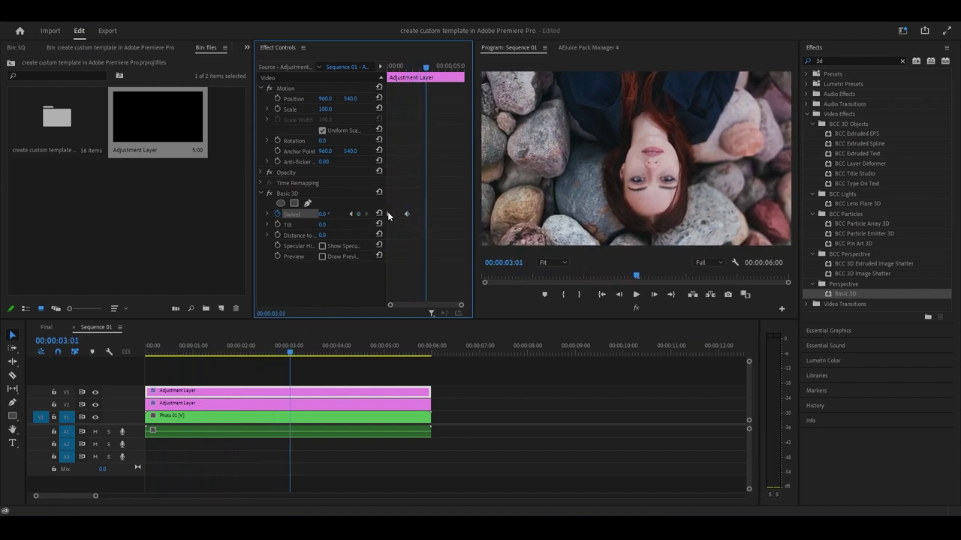
With V2 hidden, drag the Swivel velocity handle into a bezier ease and preview it
click(267, 213)
drag(439, 198, 387, 237)
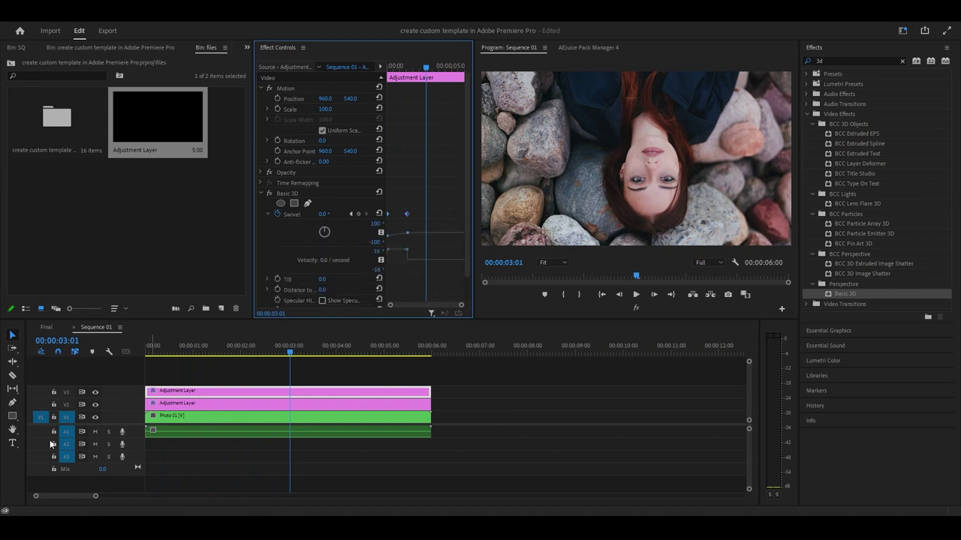
drag(409, 72, 369, 75)
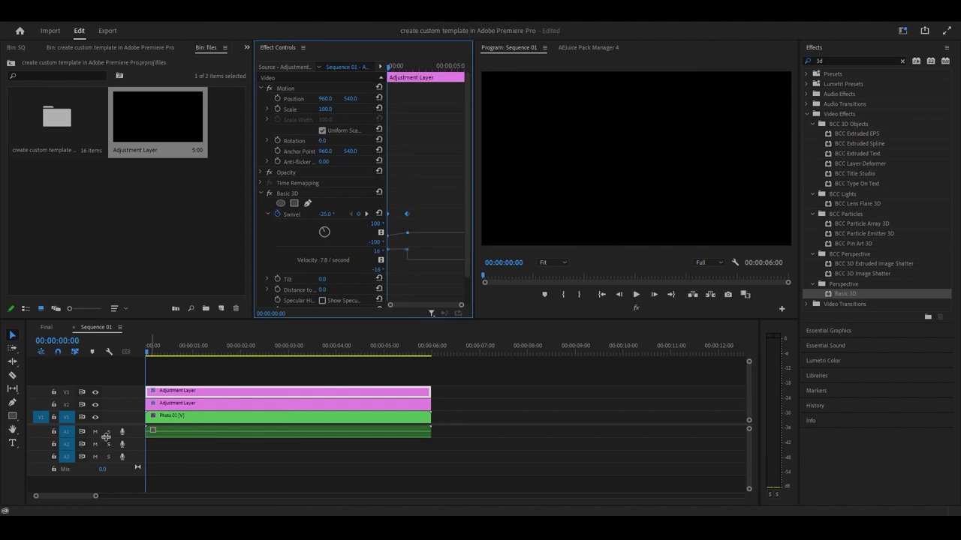
click(96, 406)
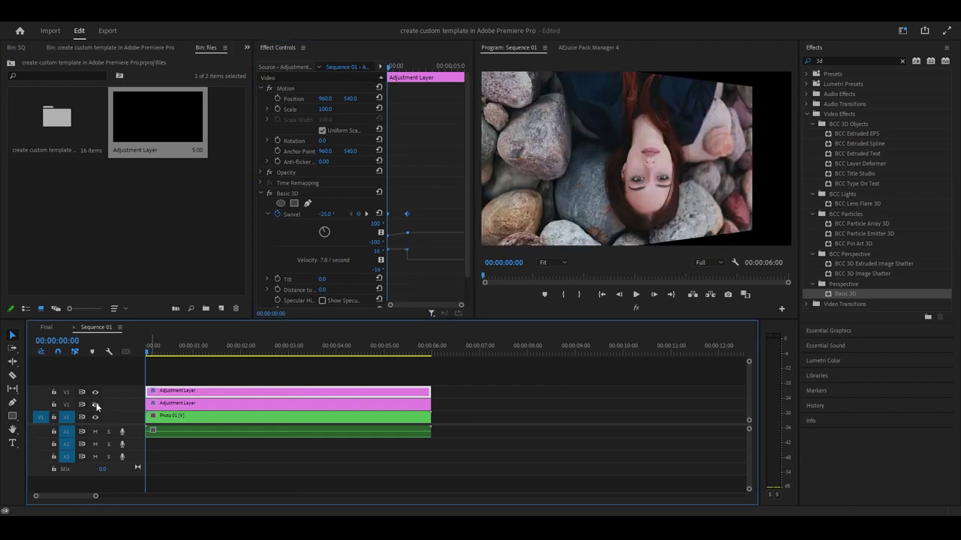
mouse_move(147, 350)
mouse_down()
mouse_move(200, 364)
mouse_move(234, 357)
mouse_move(212, 368)
mouse_up()
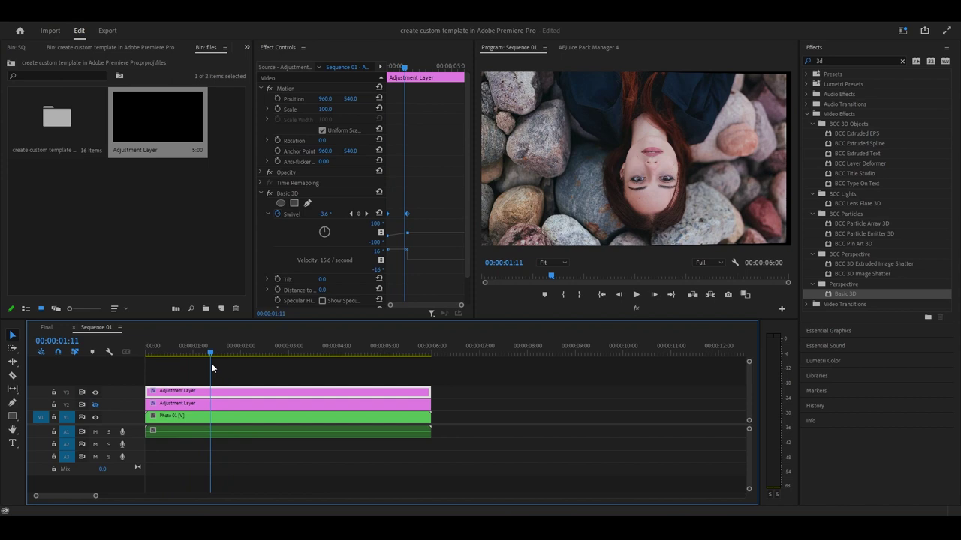
drag(212, 363, 102, 407)
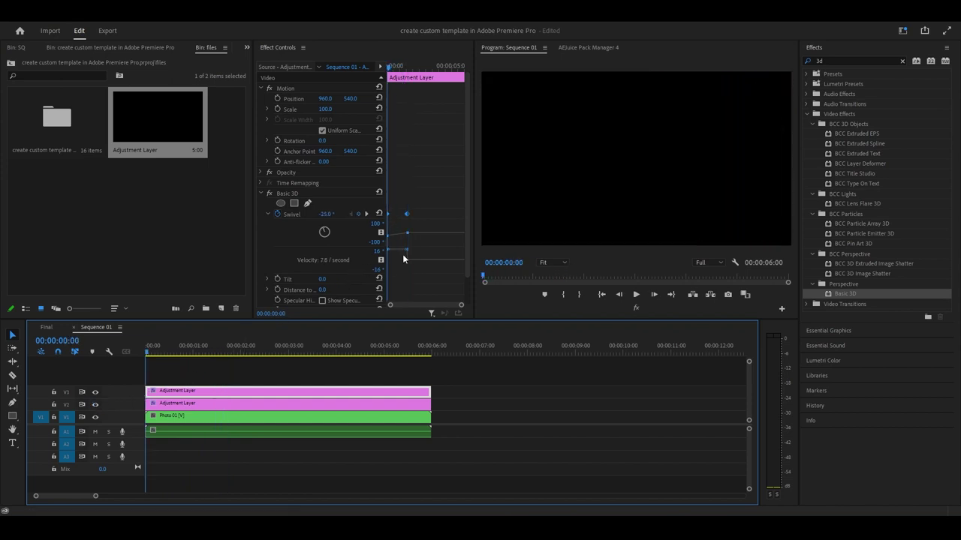
drag(407, 256, 383, 265)
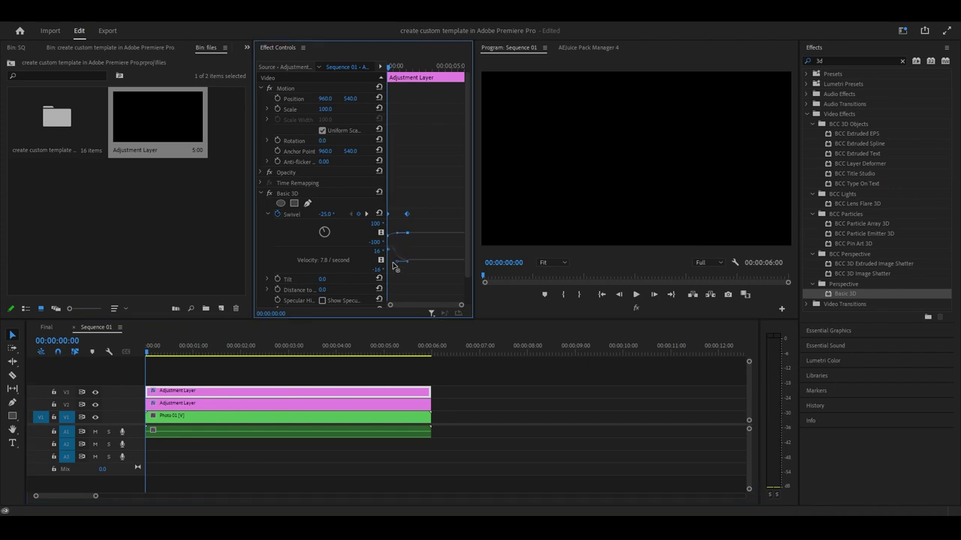
mouse_move(382, 264)
mouse_down()
mouse_move(391, 266)
mouse_move(381, 263)
mouse_up()
drag(377, 261, 378, 264)
key(space)
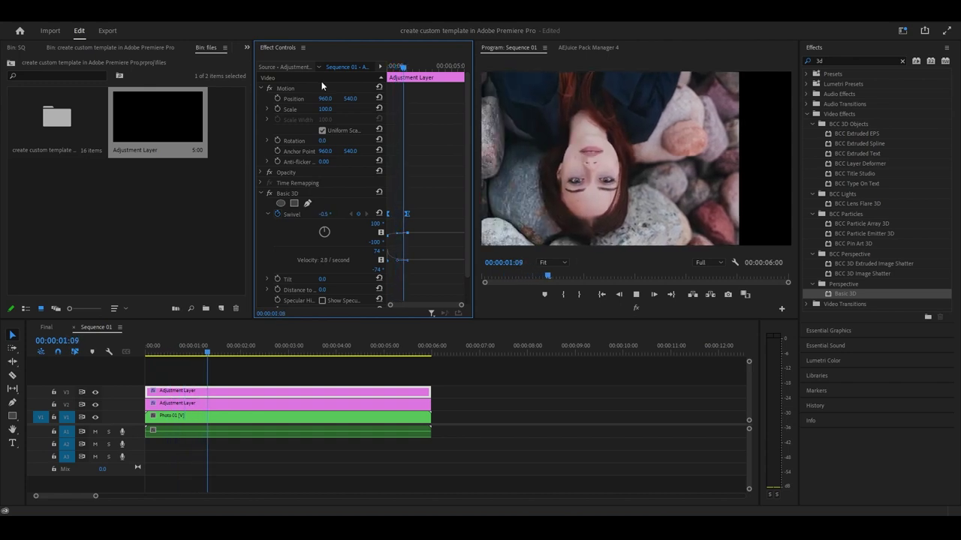
key(space)
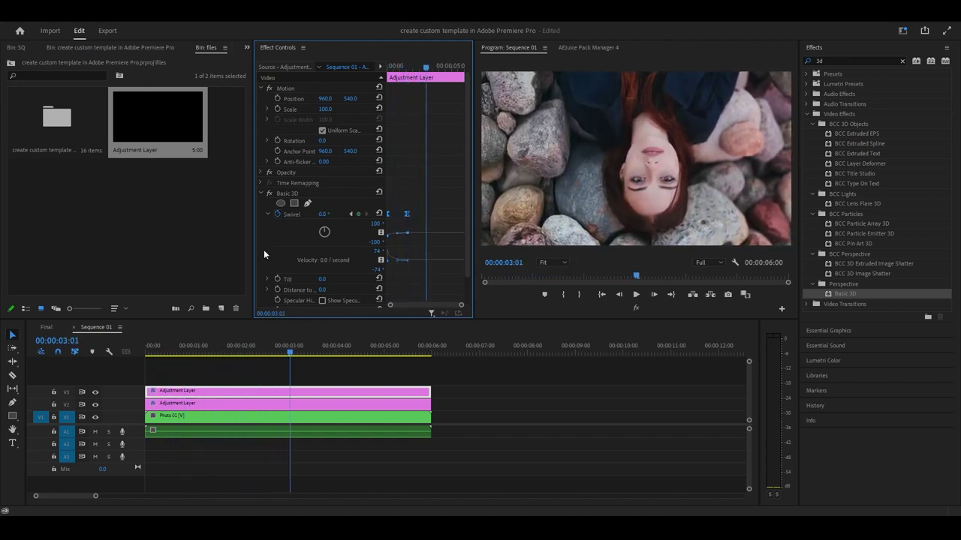
click(262, 192)
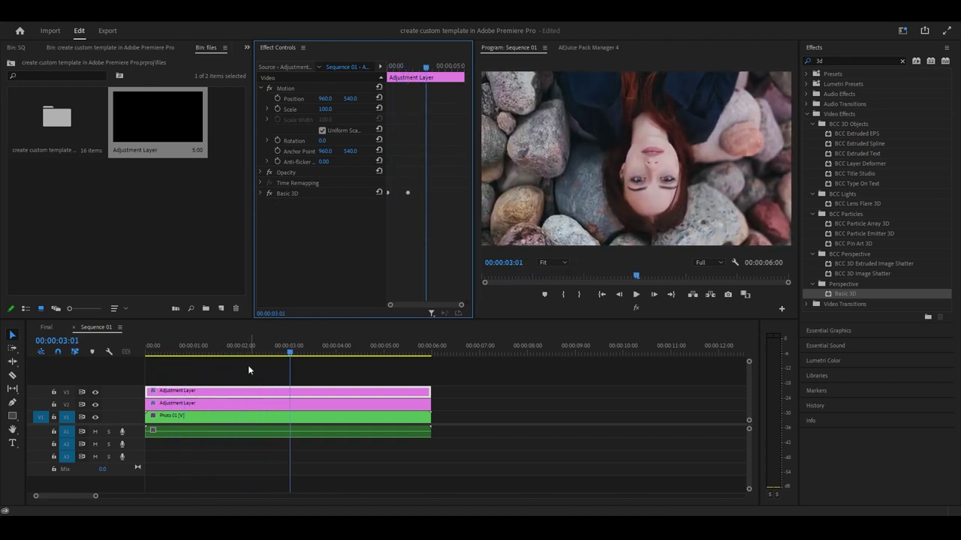
Give the V2 Transform Position slide-in a bezier ease and play it back
click(248, 408)
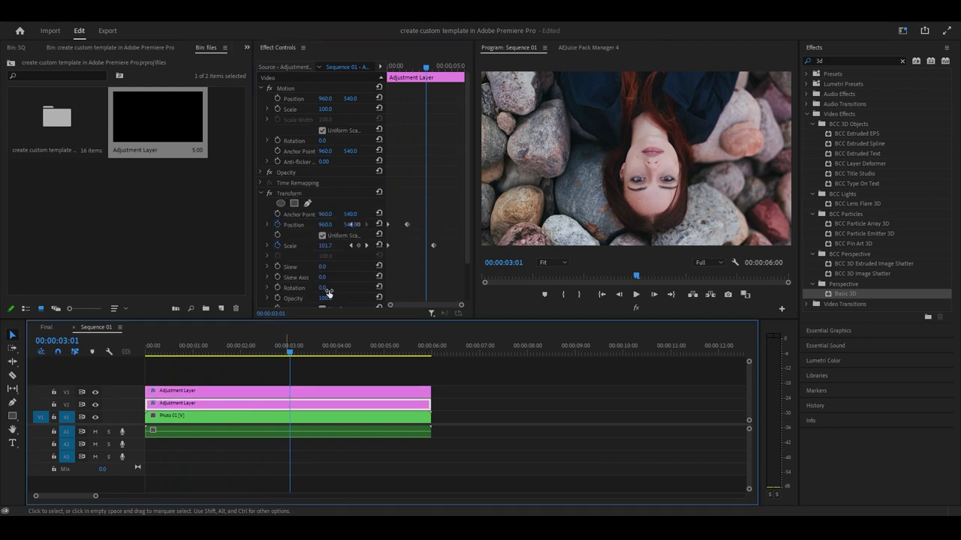
click(267, 224)
drag(405, 244, 381, 264)
drag(424, 69, 388, 69)
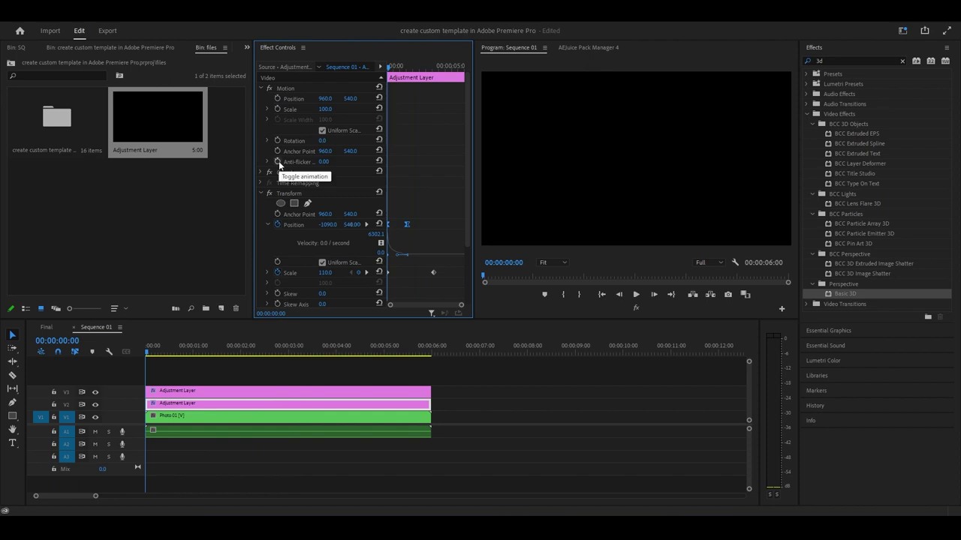
key(space)
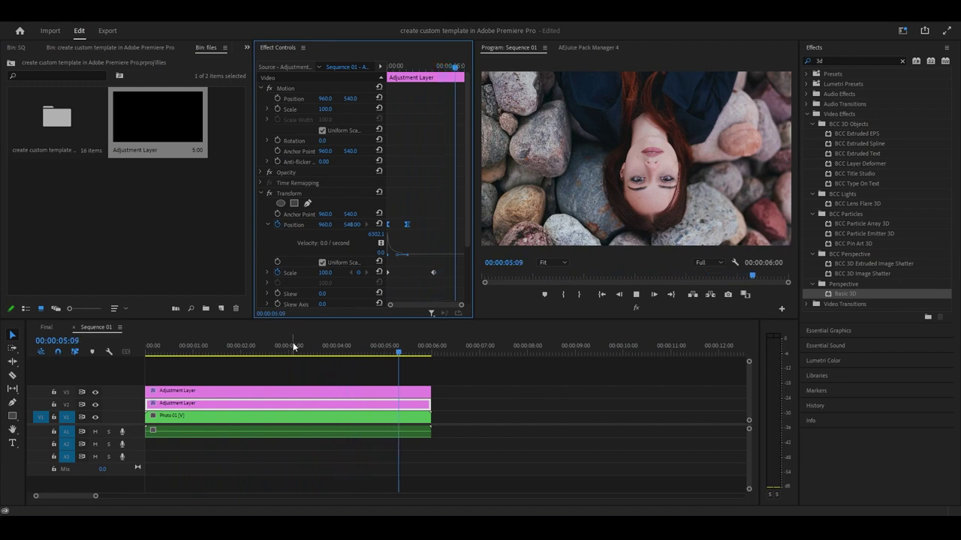
click(246, 350)
key(Home)
key(space)
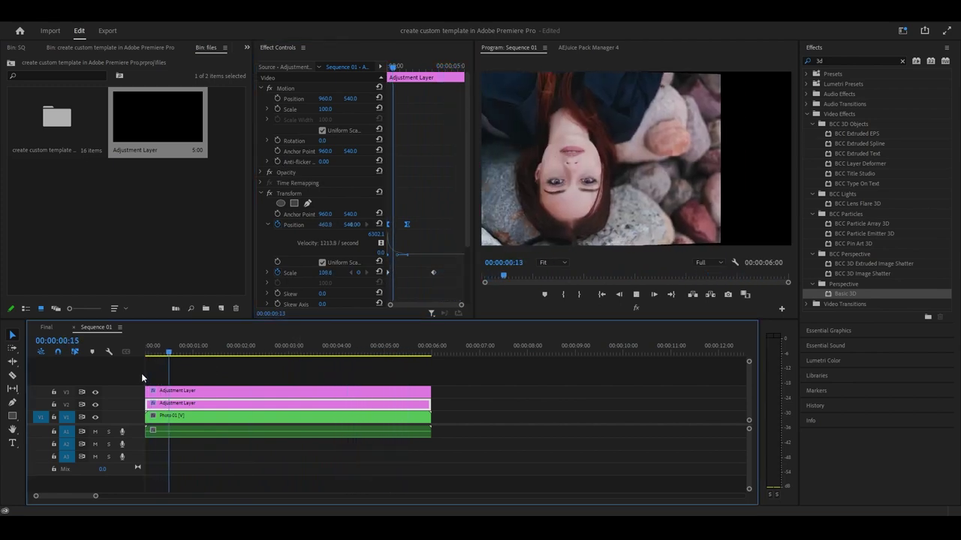
key(space)
Shift the final Scale keyframe slightly later and review the animation
drag(433, 273, 466, 271)
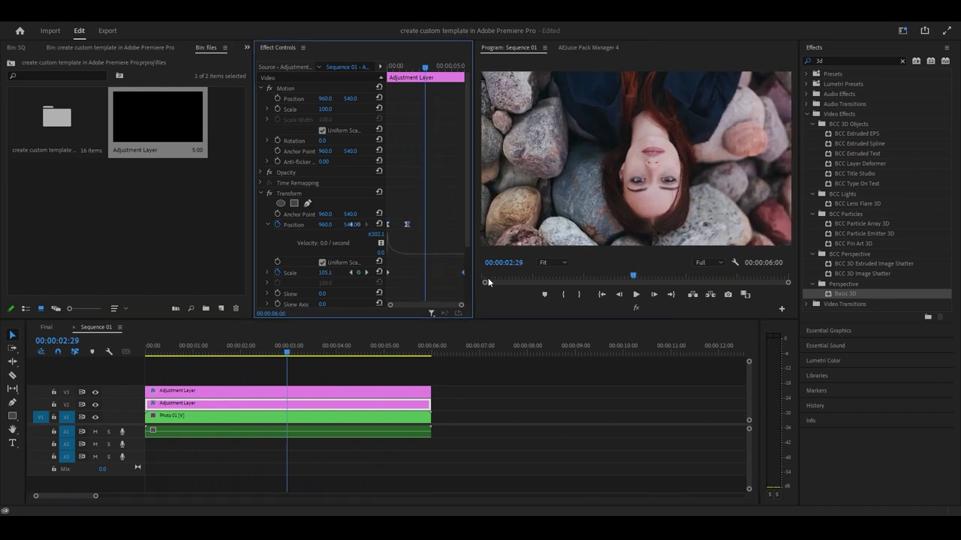
click(359, 399)
key(Home)
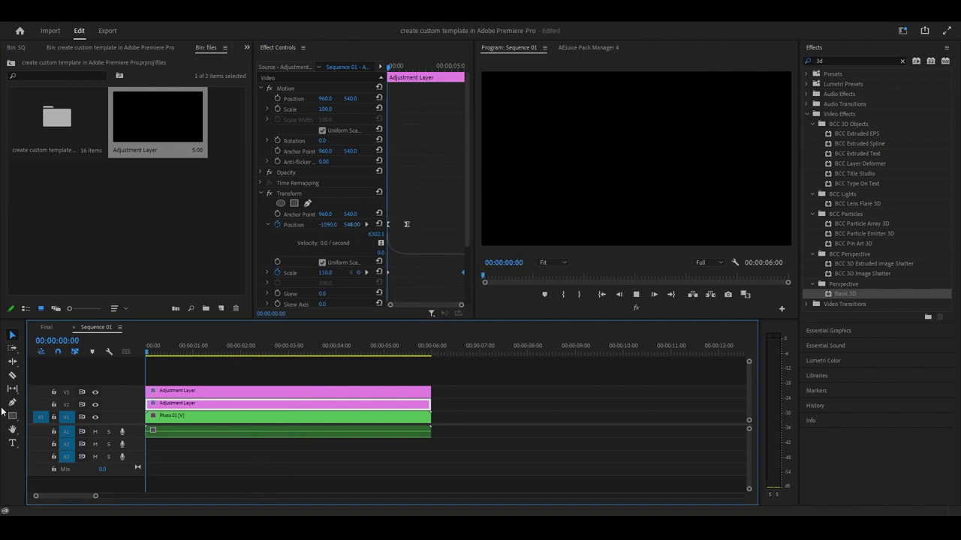
key(space)
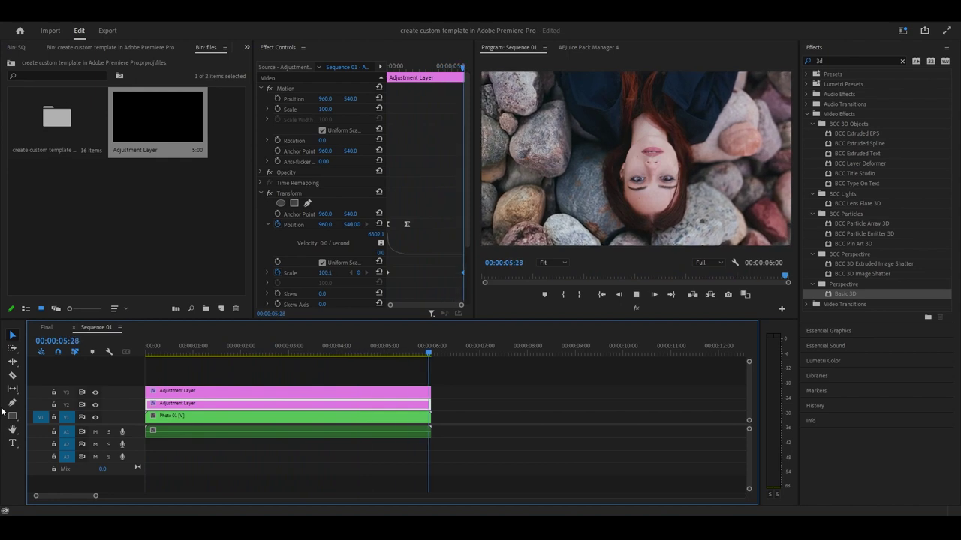
mouse_move(256, 351)
mouse_down()
mouse_move(102, 376)
mouse_move(156, 370)
mouse_up()
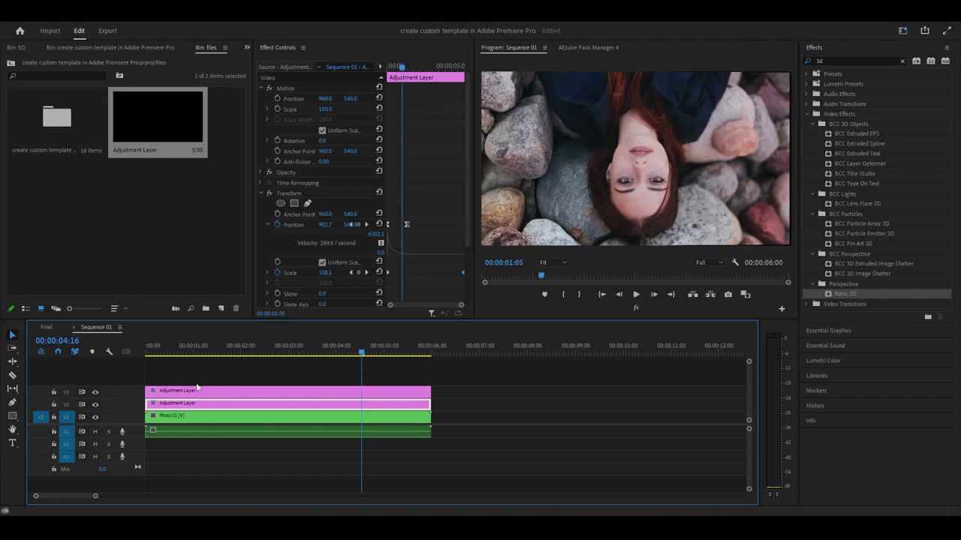
drag(180, 403, 393, 386)
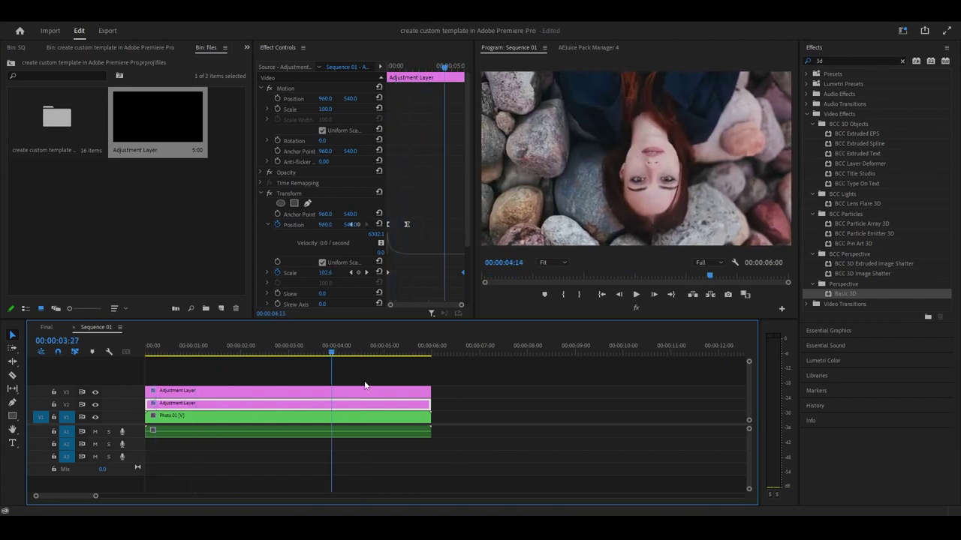
drag(393, 385, 271, 404)
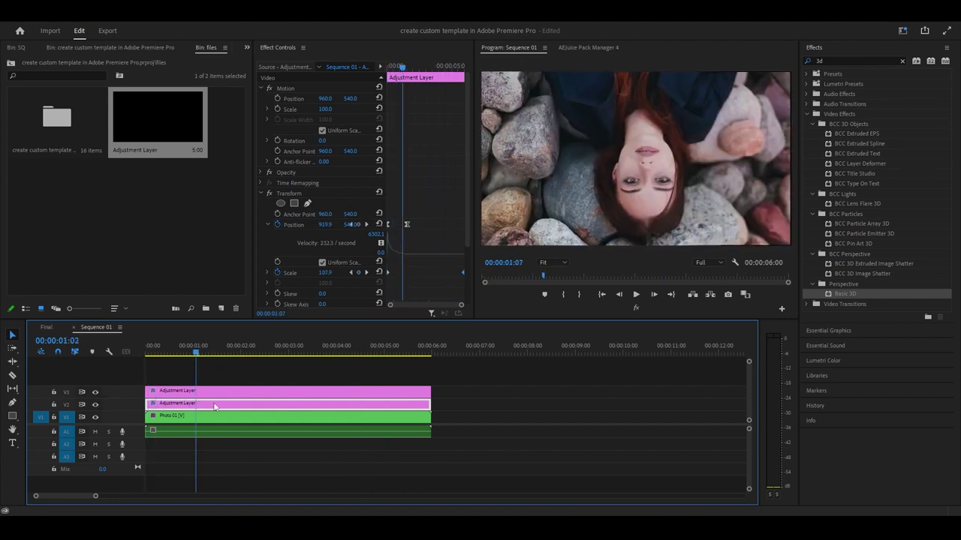
key(space)
key(Home)
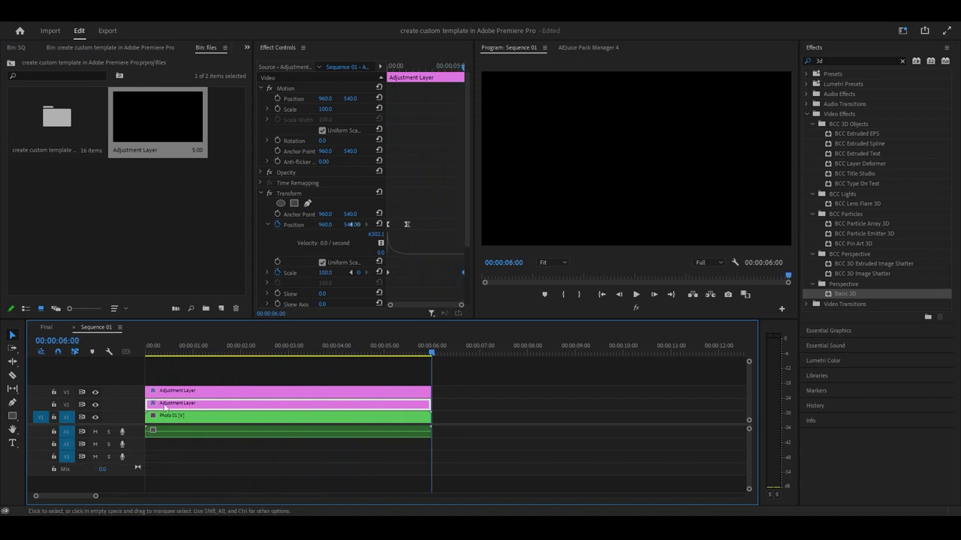
drag(229, 351, 125, 387)
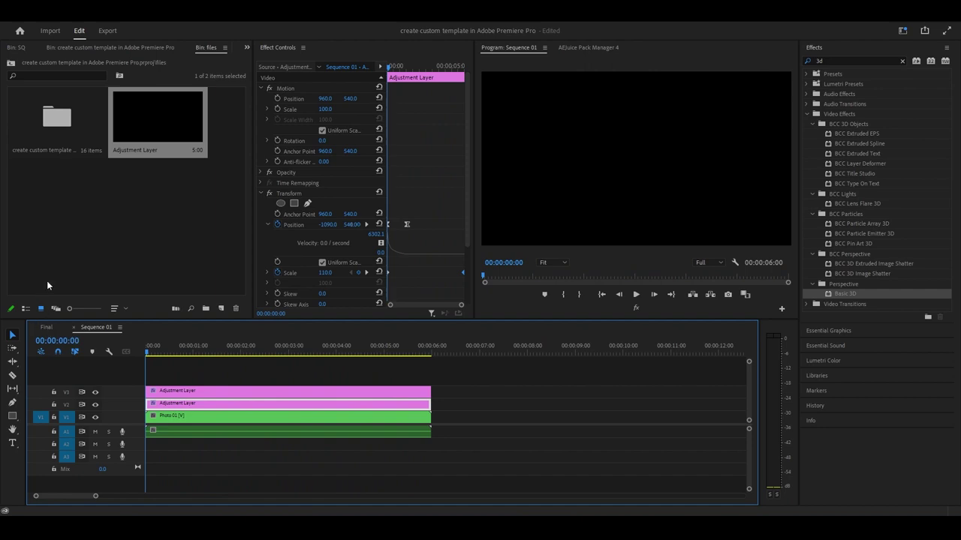
Close the Sequence 01 timeline and save the project with Ctrl+S
click(15, 48)
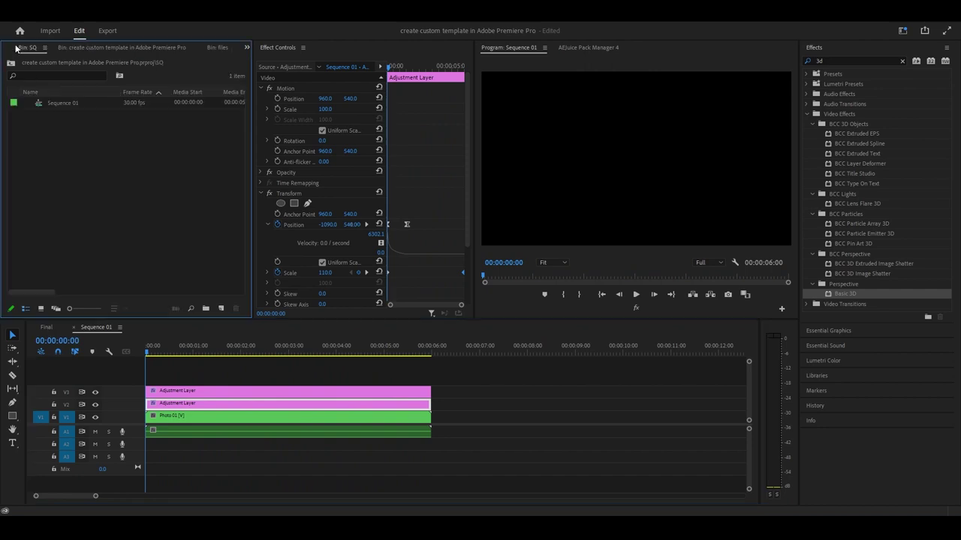
click(12, 48)
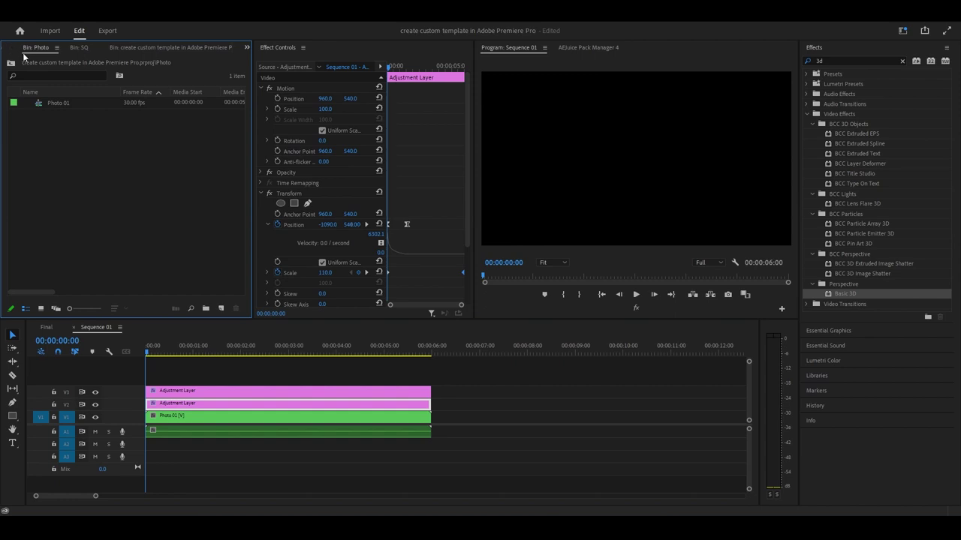
click(152, 233)
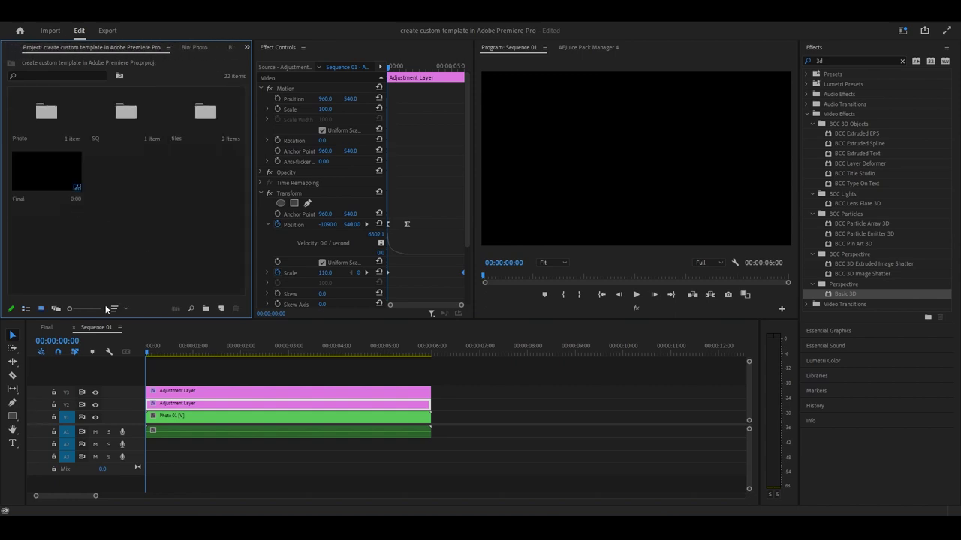
click(74, 328)
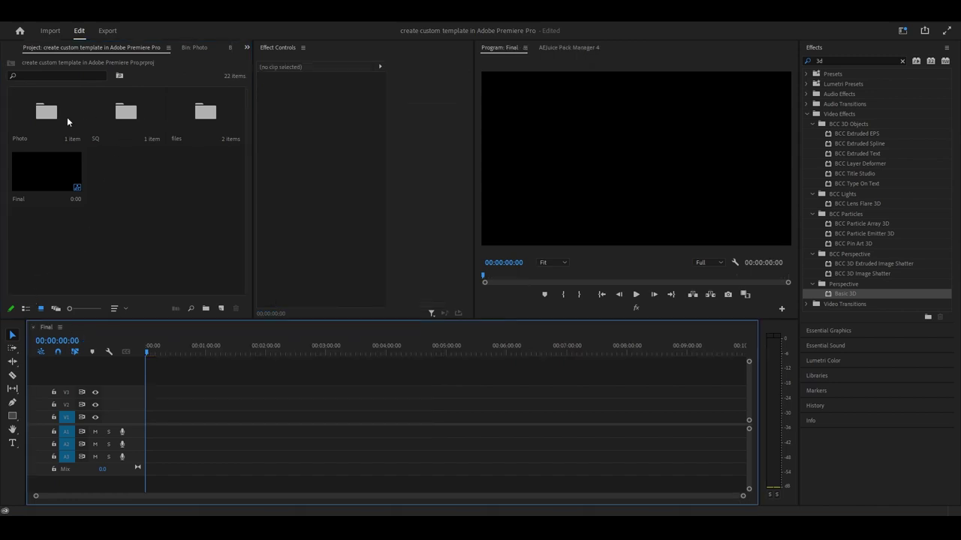
double_click(124, 119)
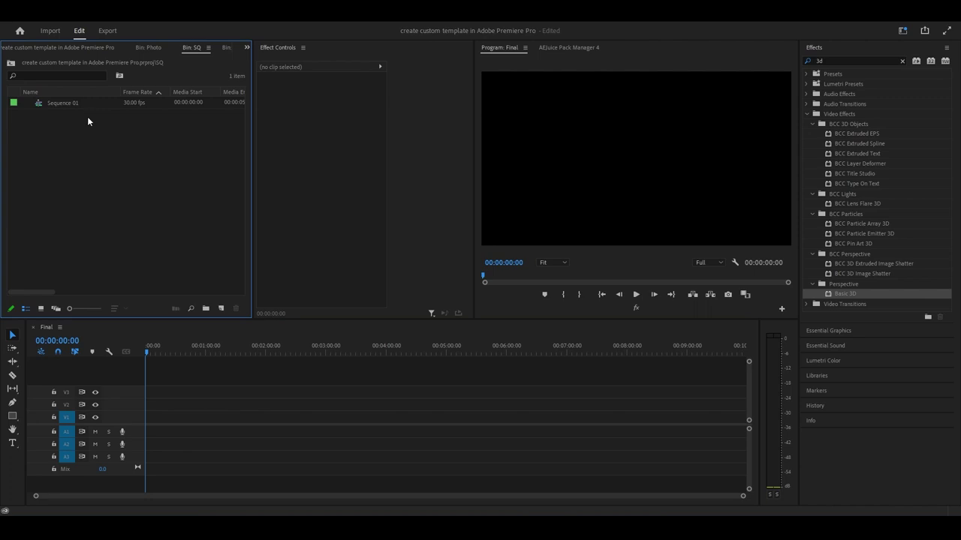
key(ctrl+s)
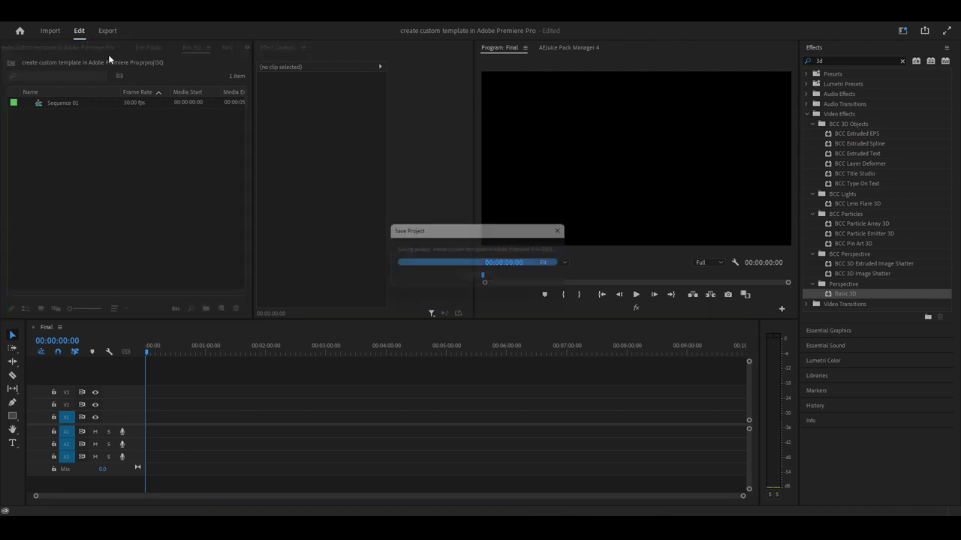
Open the SQ bin and drag Sequence 01 onto the start of the Final sequence
click(47, 50)
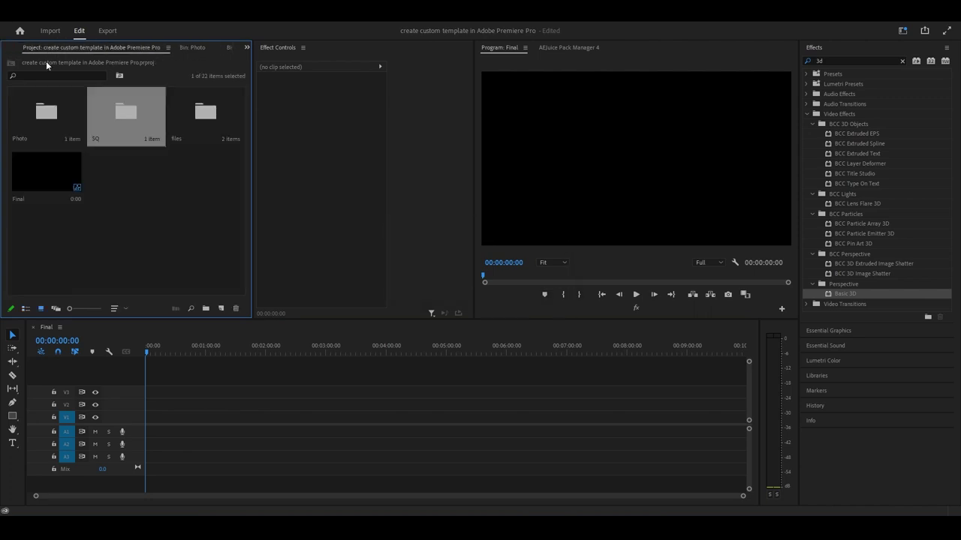
double_click(41, 118)
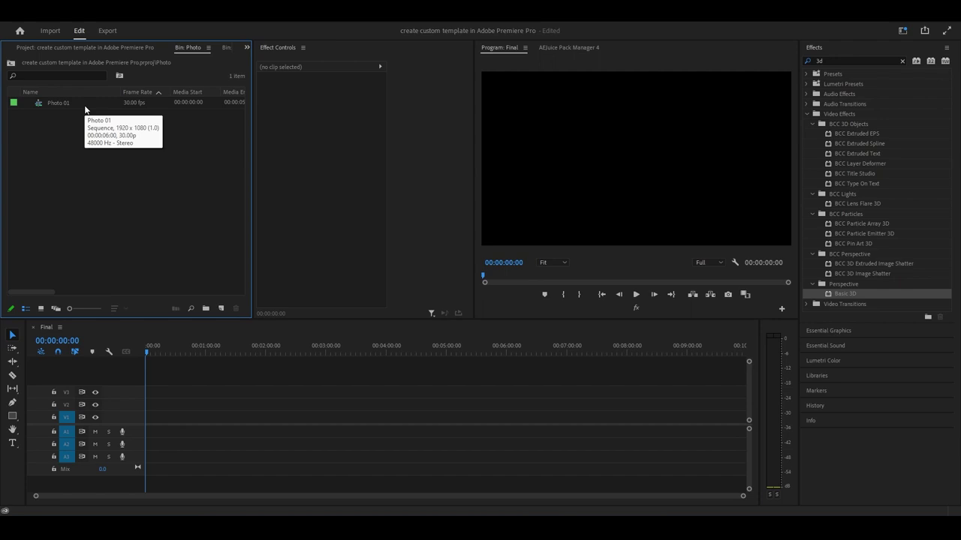
click(59, 49)
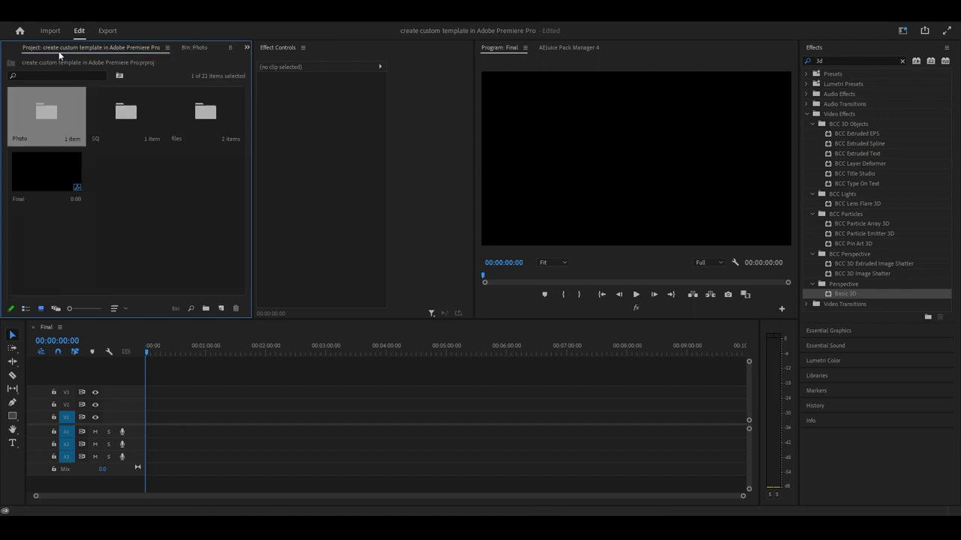
click(123, 116)
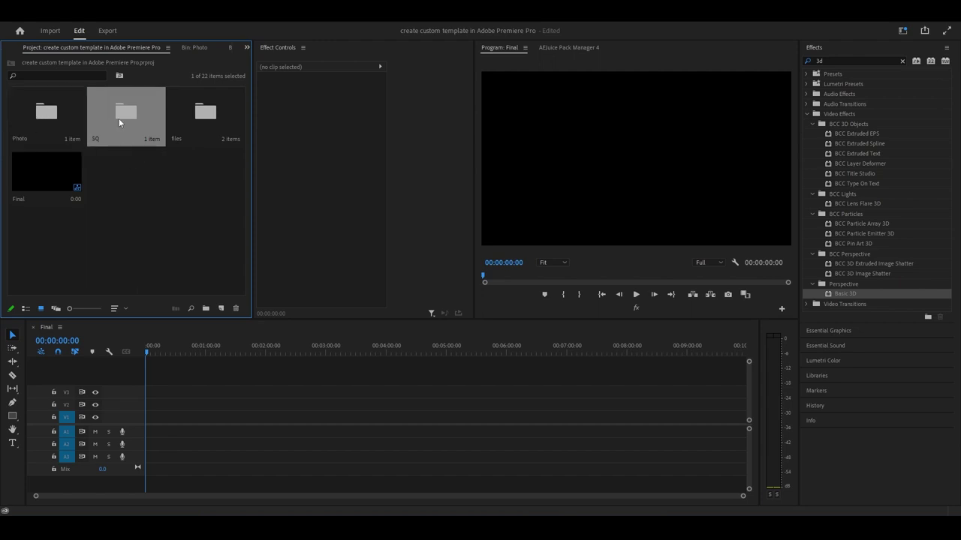
double_click(118, 119)
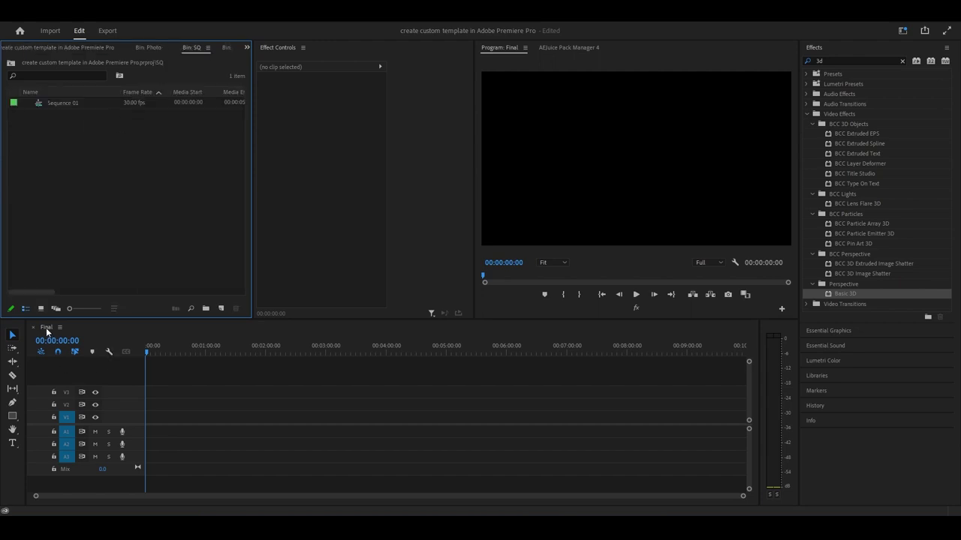
drag(68, 106, 148, 427)
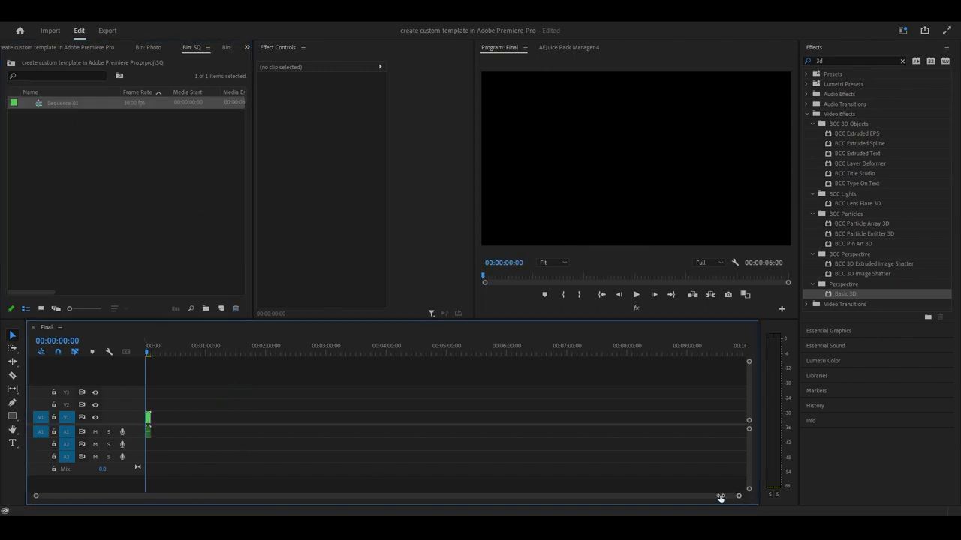
Zoom the Final timeline in and play back the 6-second nested Sequence 01 clip
drag(739, 497, 190, 496)
click(635, 294)
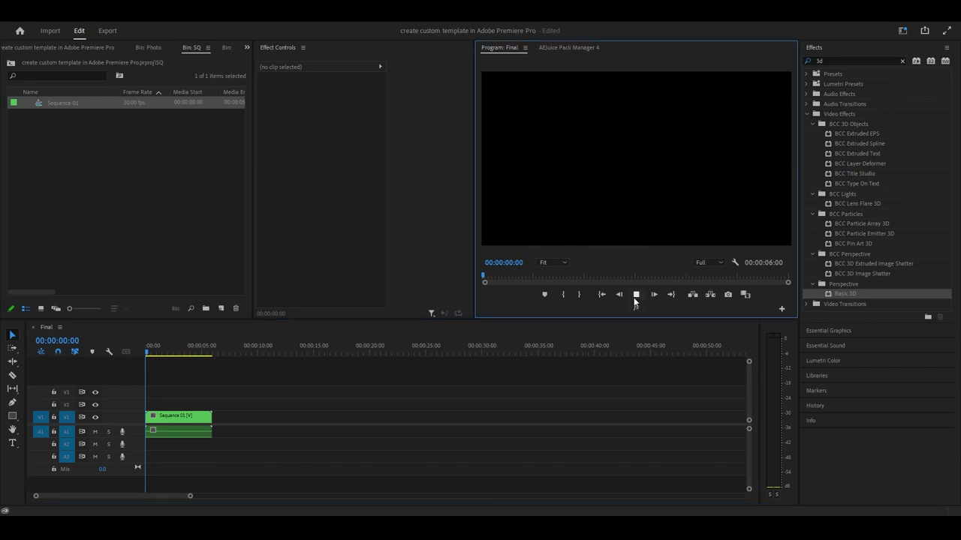
click(636, 295)
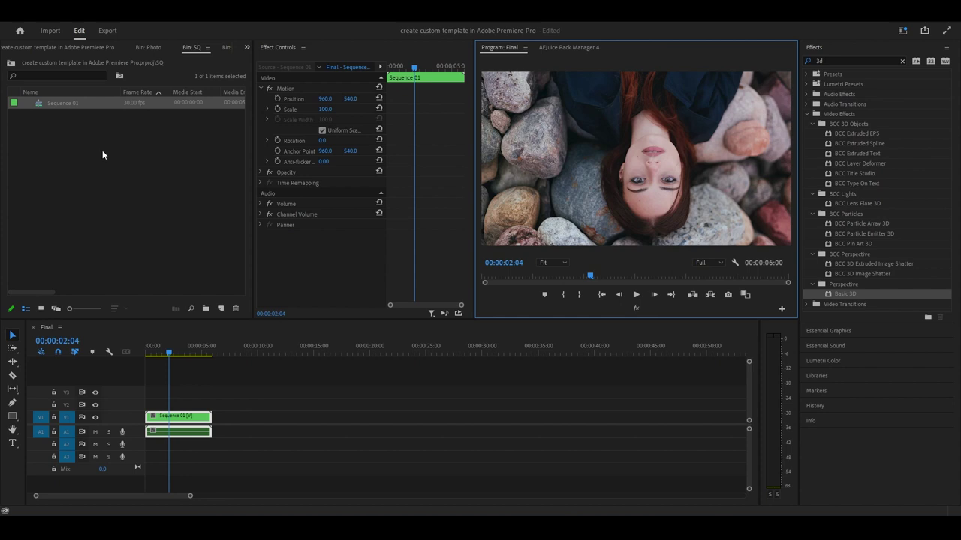
Duplicate Sequence 01, rename the copy 'Sequence 02', and select it in the SQ bin
right_click(93, 102)
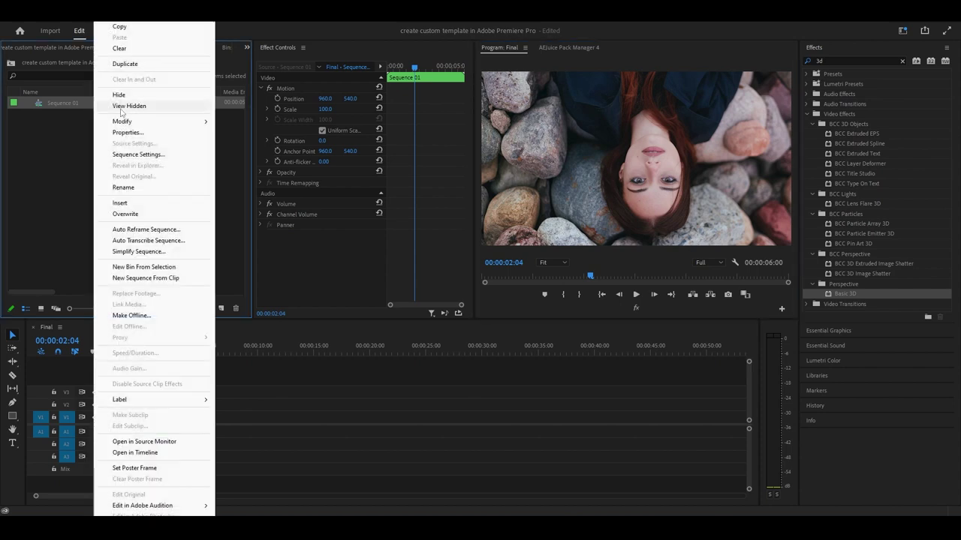
click(139, 64)
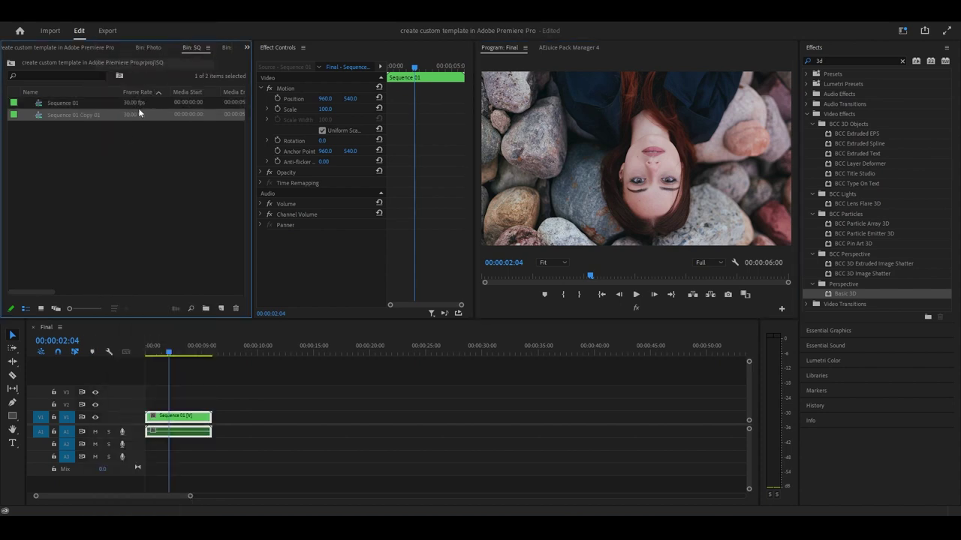
click(97, 115)
drag(102, 115, 77, 117)
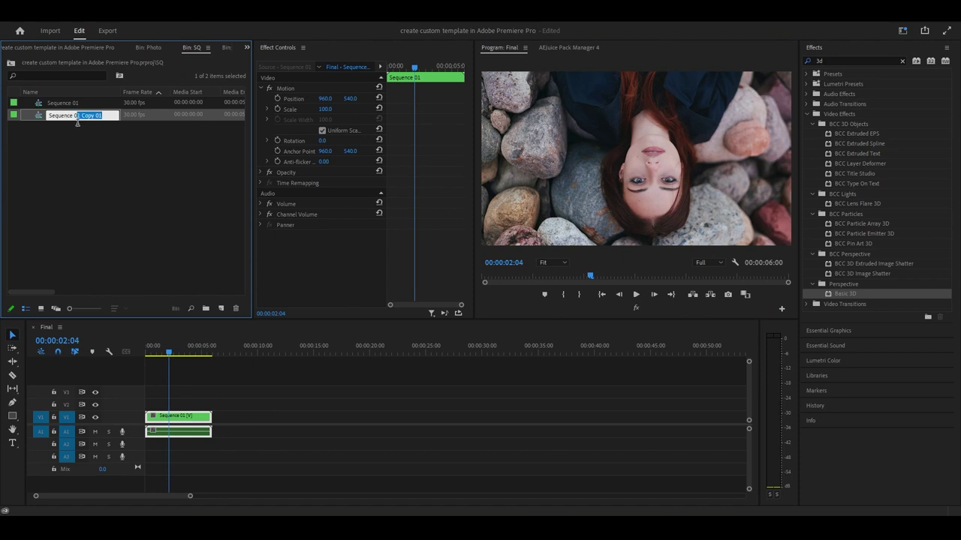
text(2)
click(83, 137)
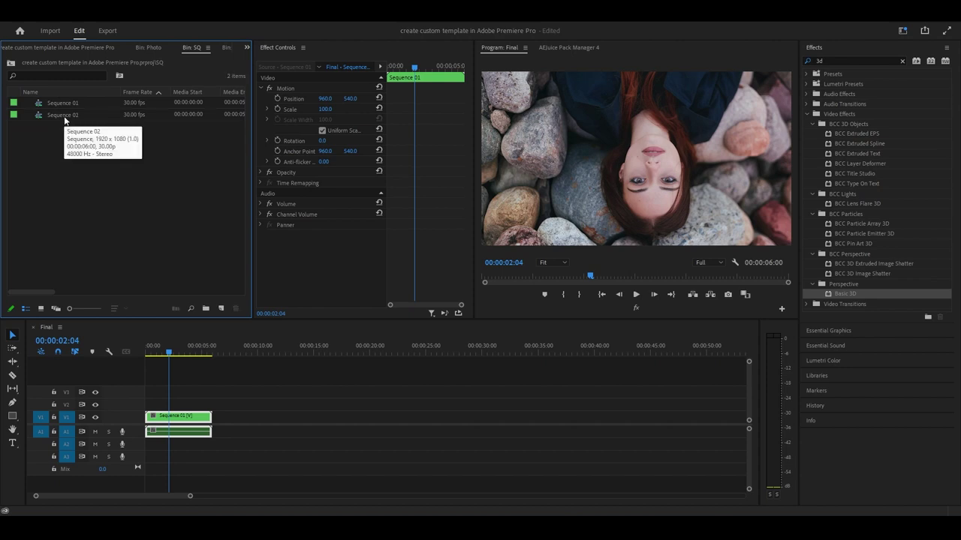
click(64, 116)
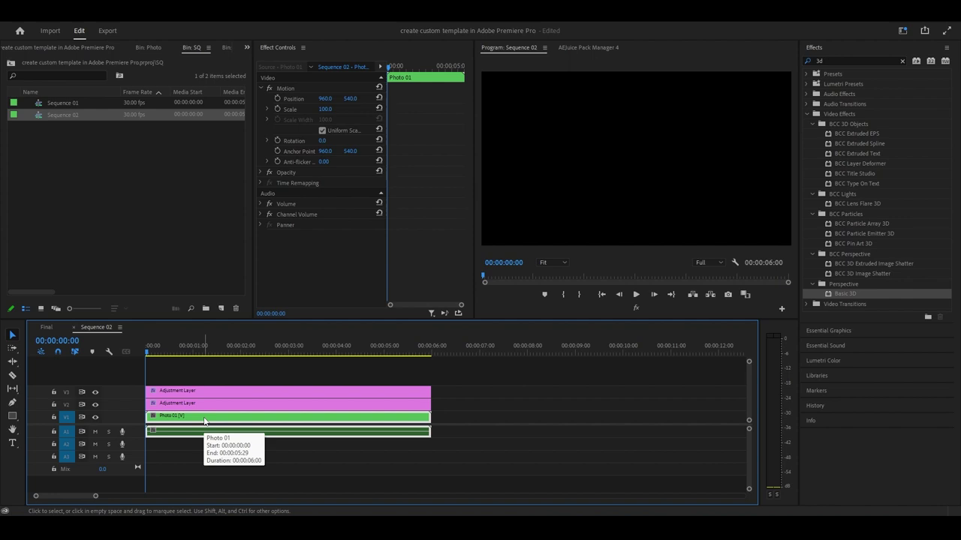
In the Photo bin, duplicate Photo 01 and rename the copy 'Photo 02'
click(150, 48)
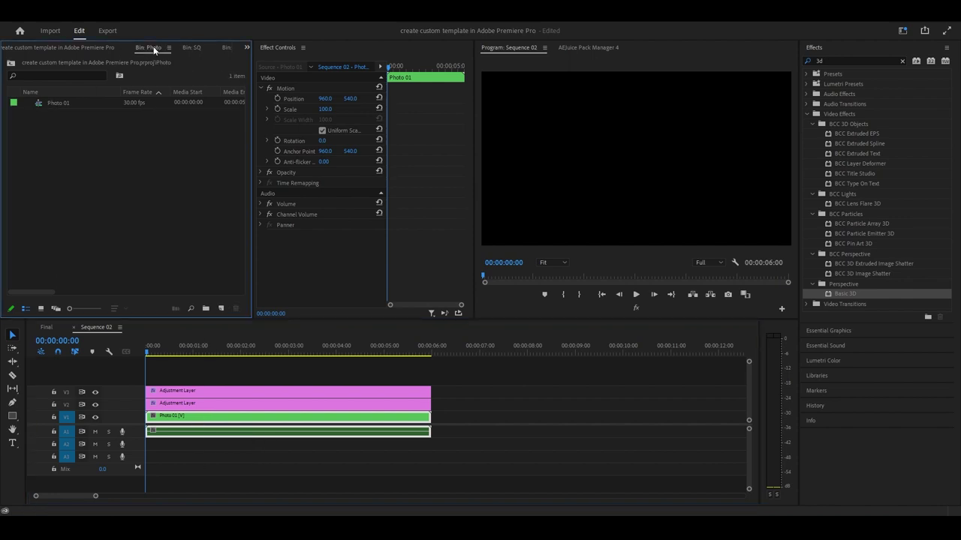
click(97, 106)
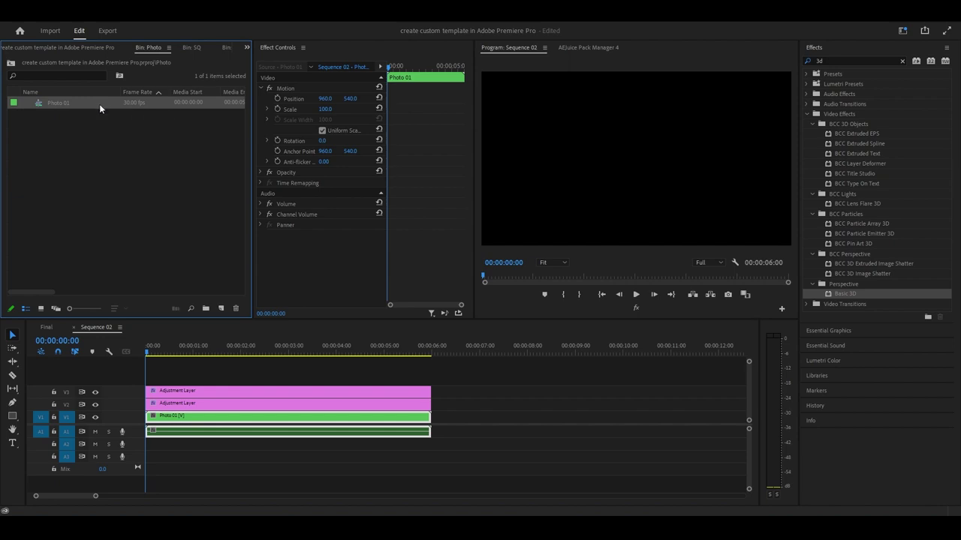
right_click(99, 104)
click(130, 63)
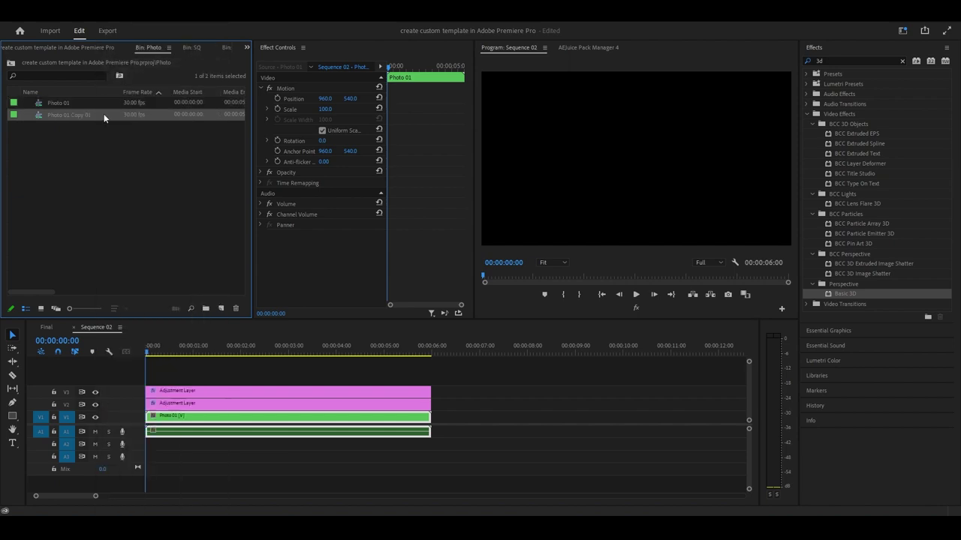
click(89, 116)
drag(91, 115, 67, 117)
text(2)
key(Return)
click(88, 133)
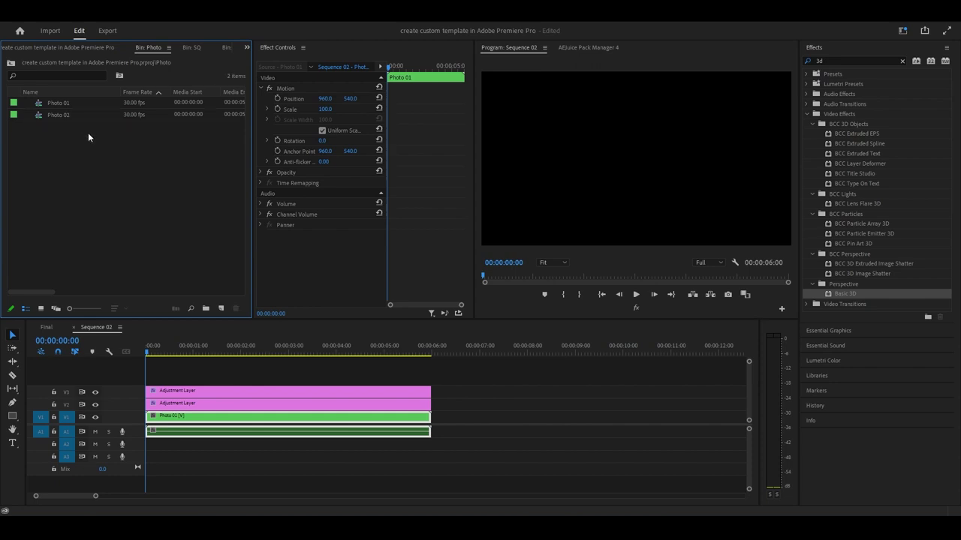
Replace Photo 01 on V1 of Sequence 02 with Photo 02, then open the Photo 02 sequence
click(53, 114)
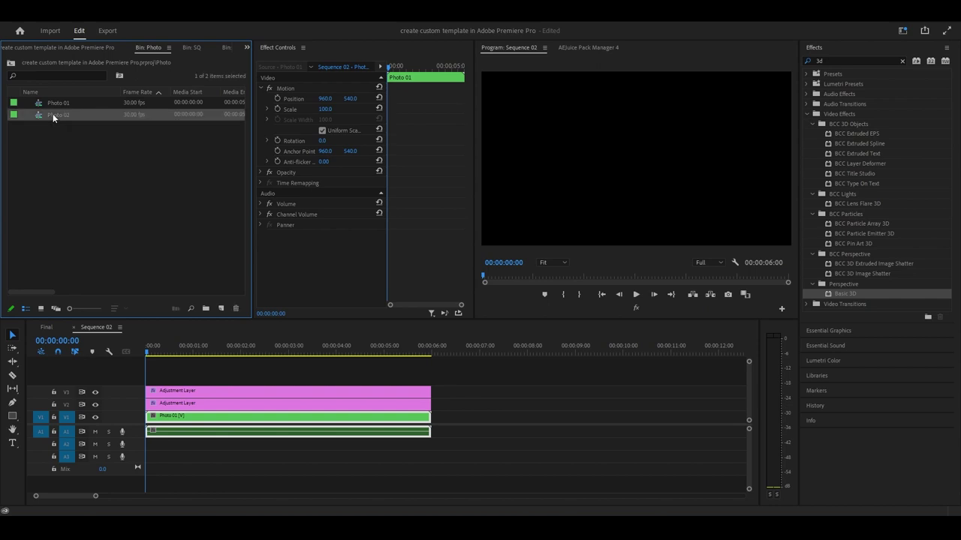
mouse_move(52, 113)
mouse_down()
mouse_move(188, 418)
mouse_move(173, 421)
mouse_move(193, 427)
mouse_up()
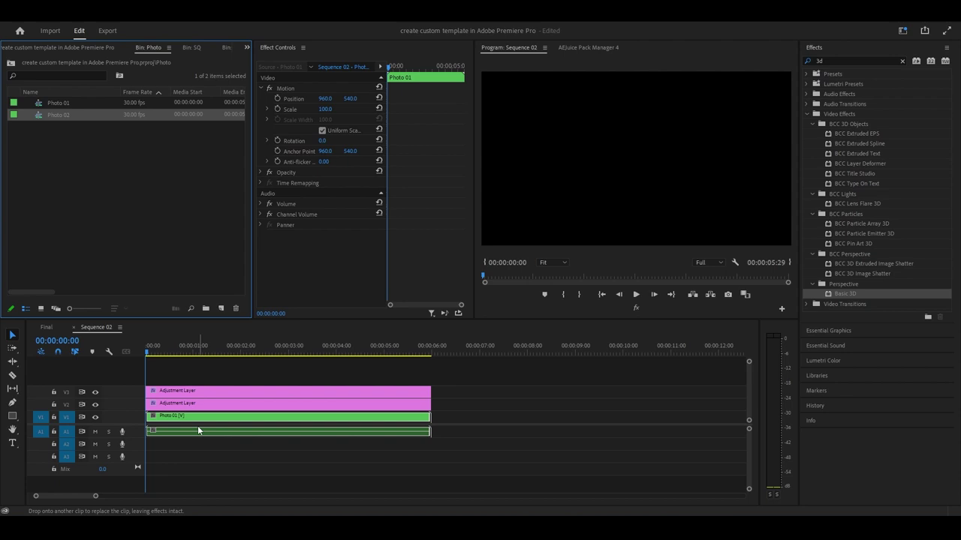
mouse_move(193, 427)
mouse_down()
mouse_move(214, 436)
mouse_move(193, 425)
mouse_up()
drag(193, 425, 193, 425)
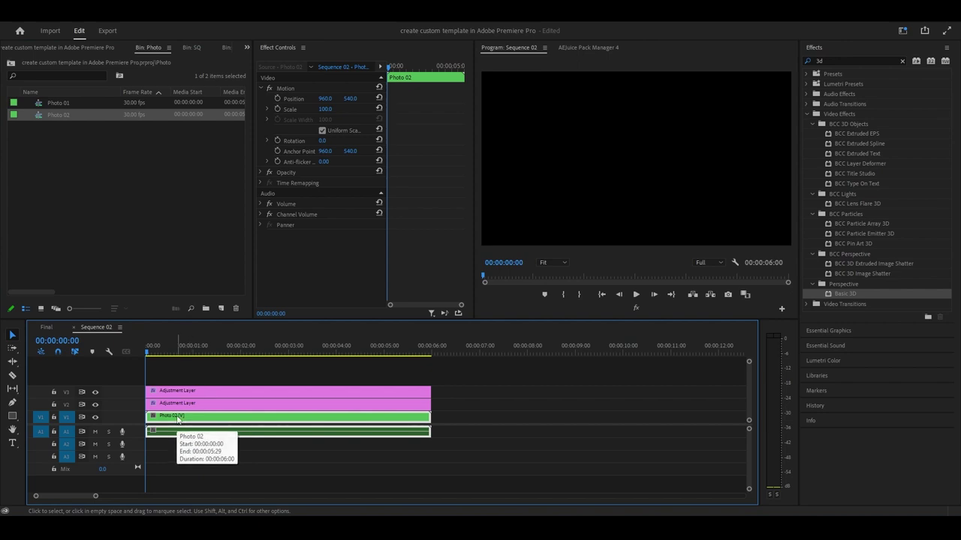
double_click(177, 418)
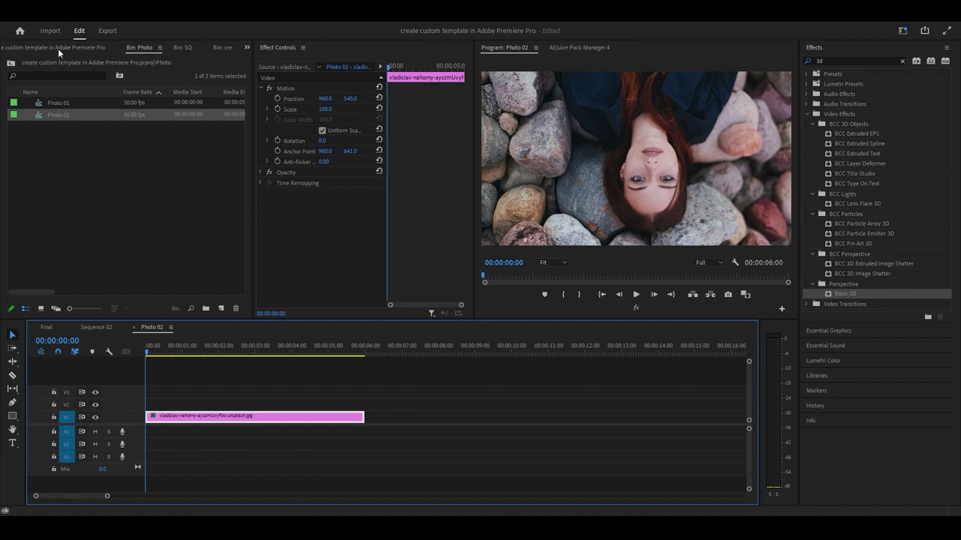
Place woman-3299379_1920.jpg on V2 at 00:00 in Photo 02 and extend it to end with V1
click(223, 48)
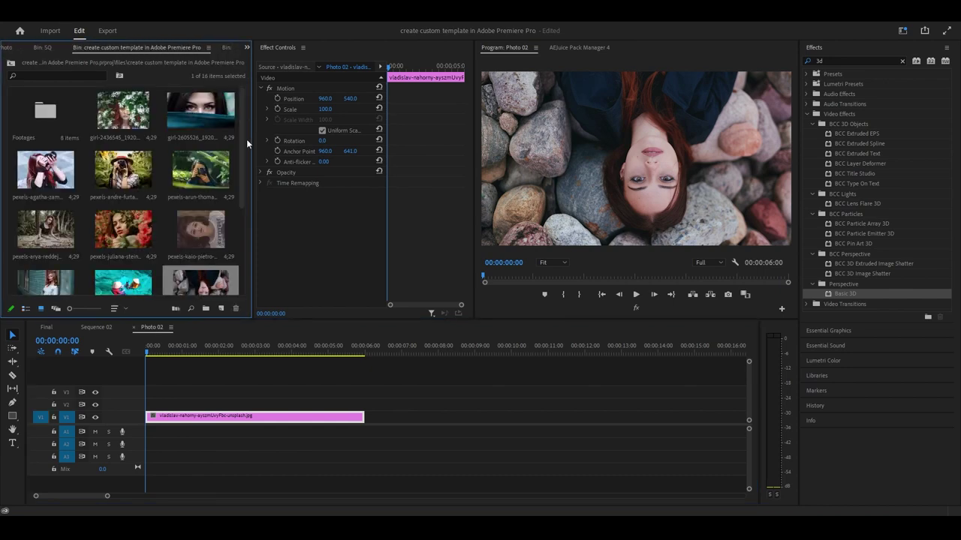
drag(243, 132, 243, 225)
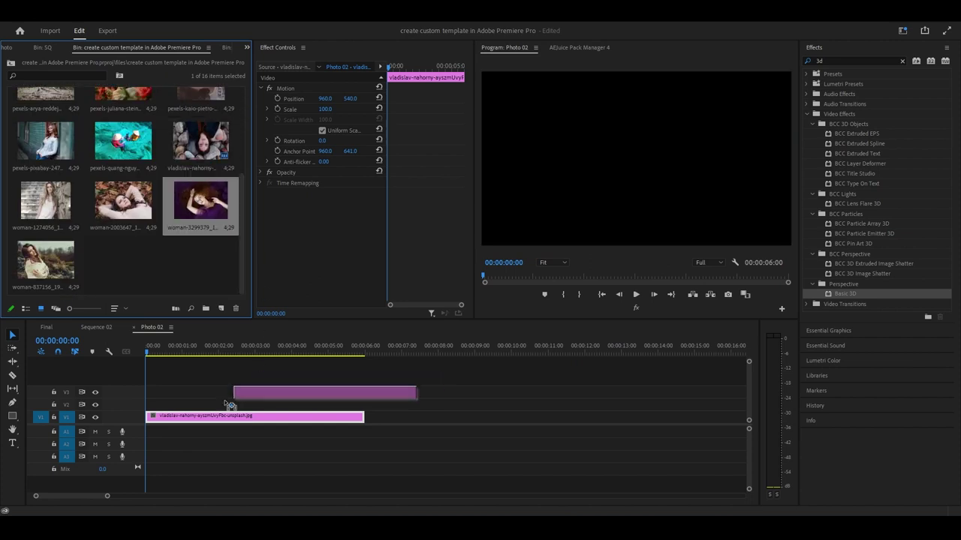
drag(197, 201, 150, 405)
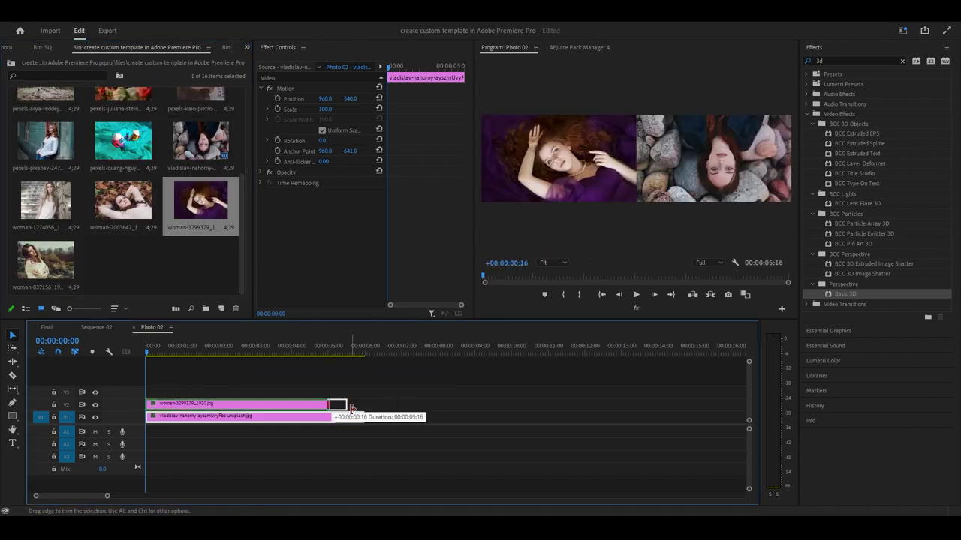
drag(333, 408, 365, 405)
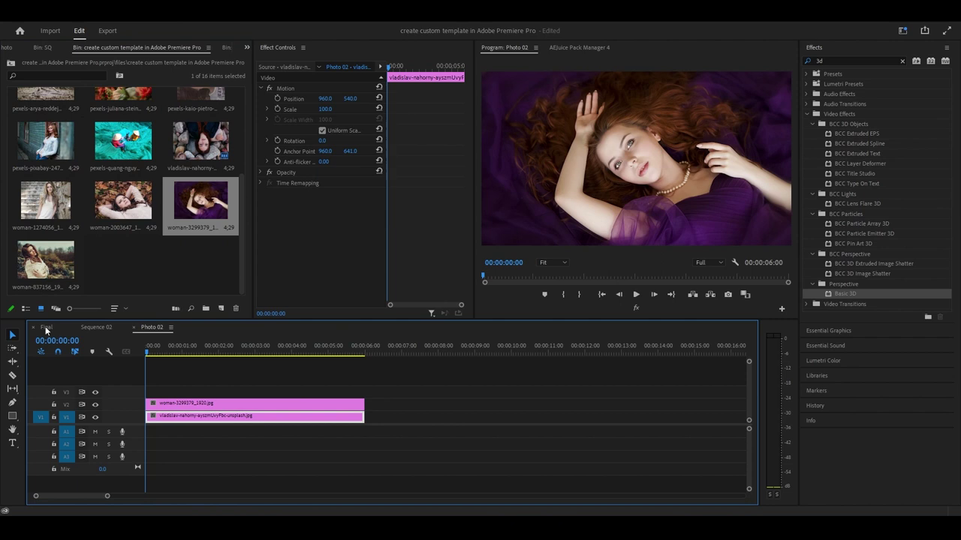
click(91, 330)
Preview Sequence 02 playback, then close the Sequence 02 and Photo 02 timelines
key(space)
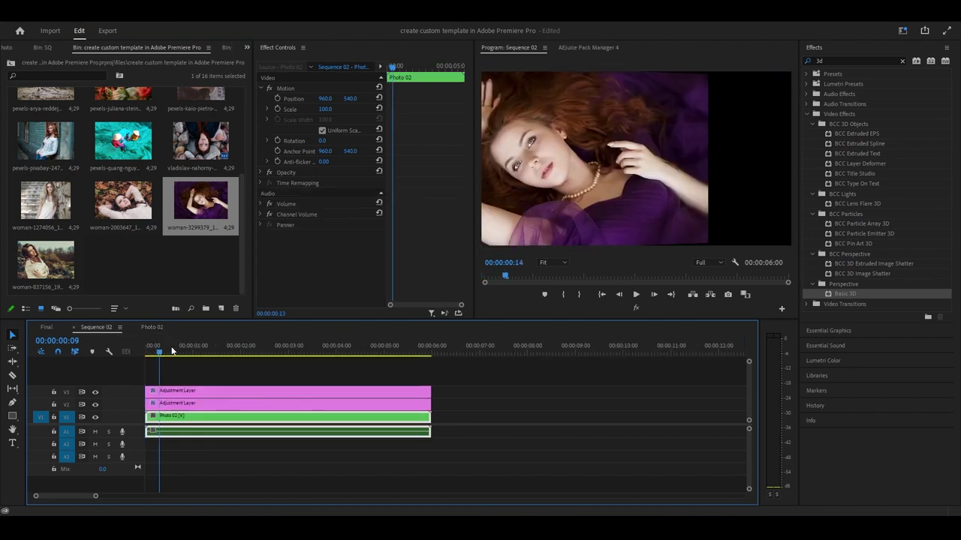
key(Home)
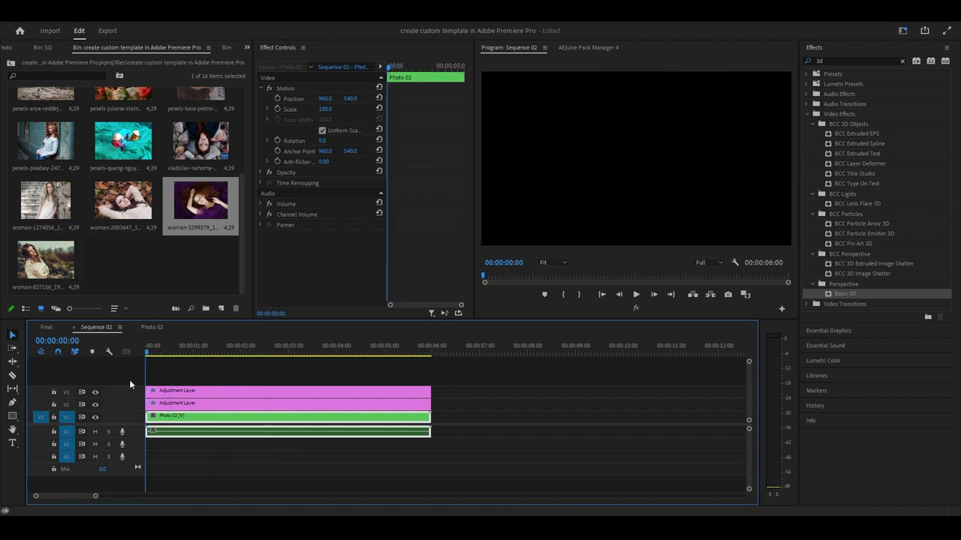
key(space)
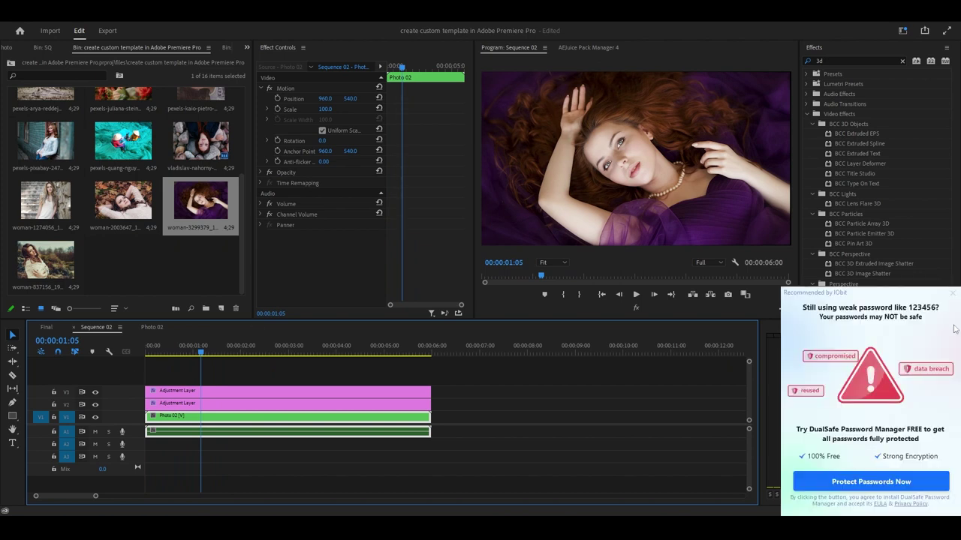
click(955, 296)
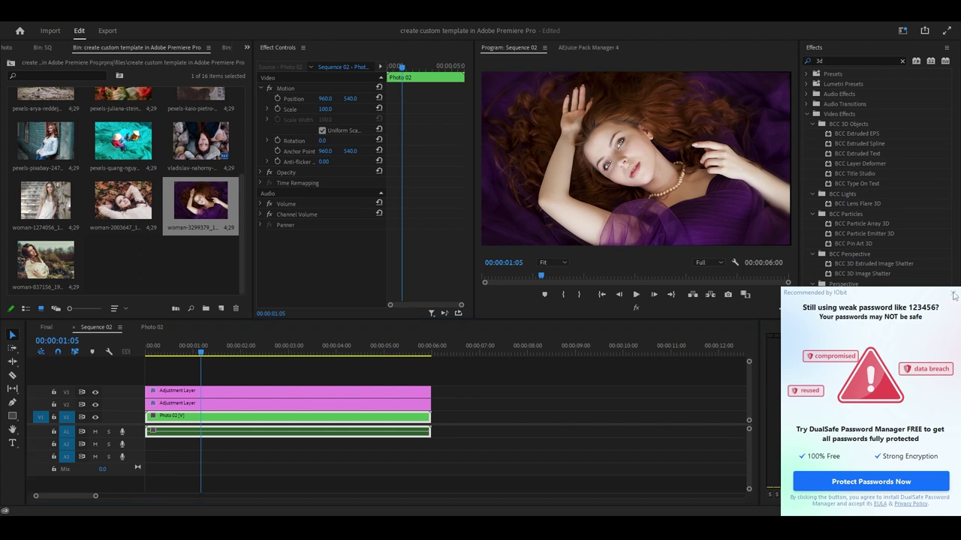
drag(142, 353, 239, 364)
key(space)
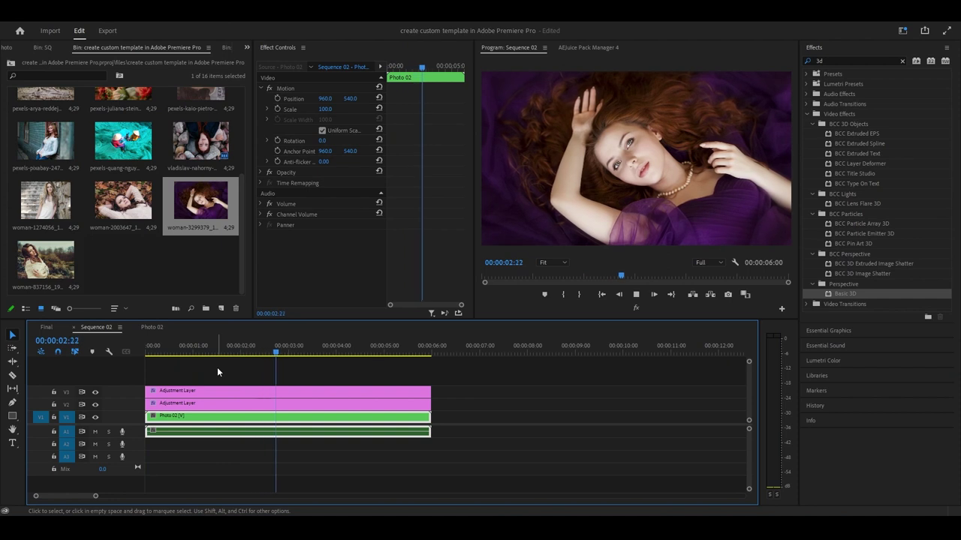
key(Home)
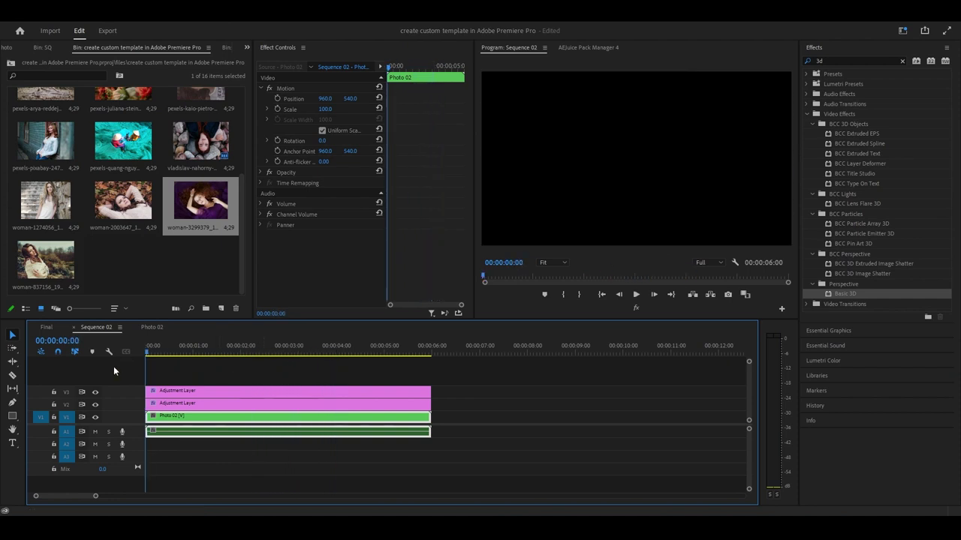
key(space)
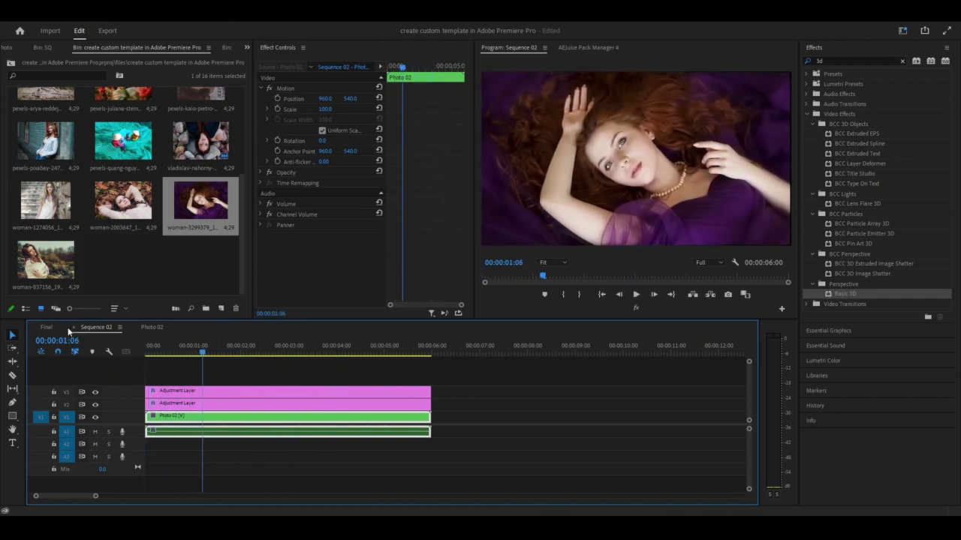
click(76, 327)
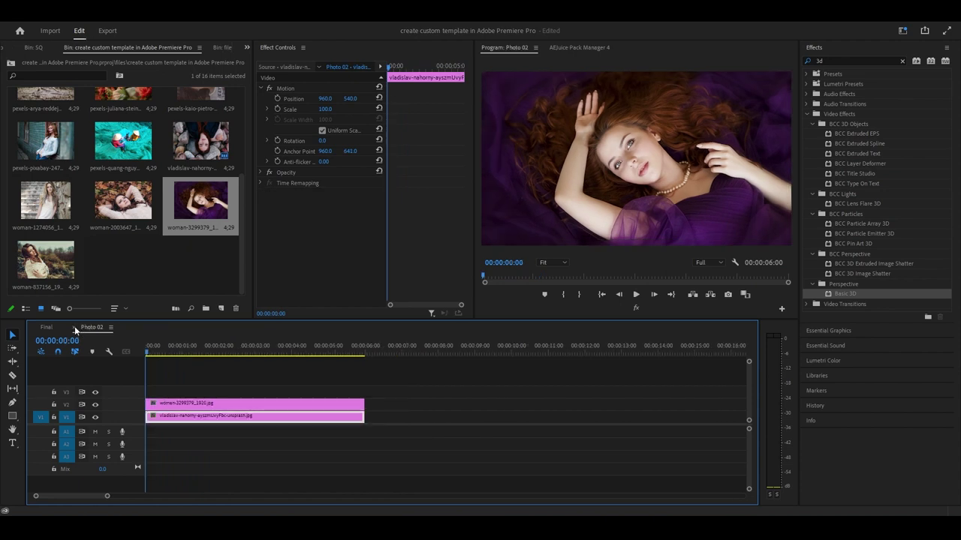
click(75, 327)
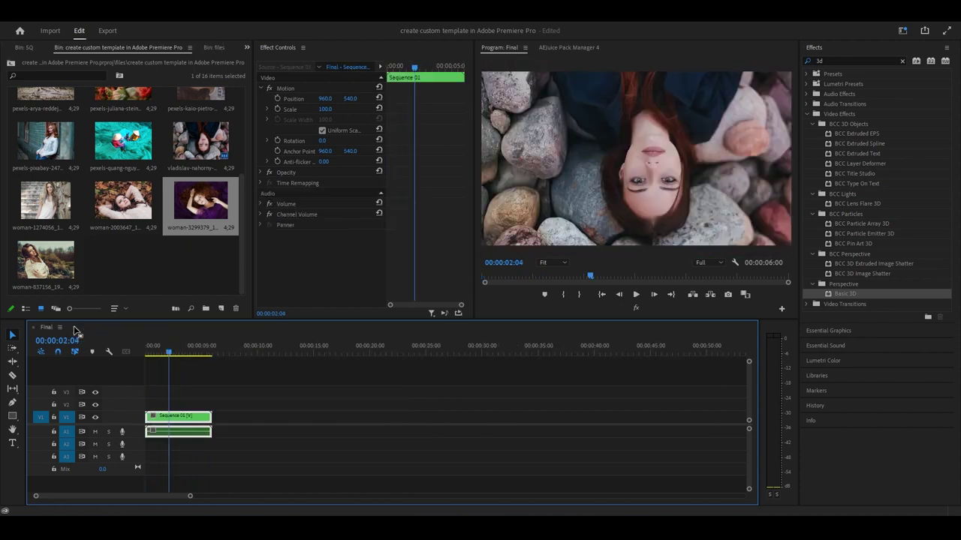
Add Sequence 02 from the SQ bin to V1 of Final after Sequence 01 and play from the start
click(26, 47)
mouse_move(88, 115)
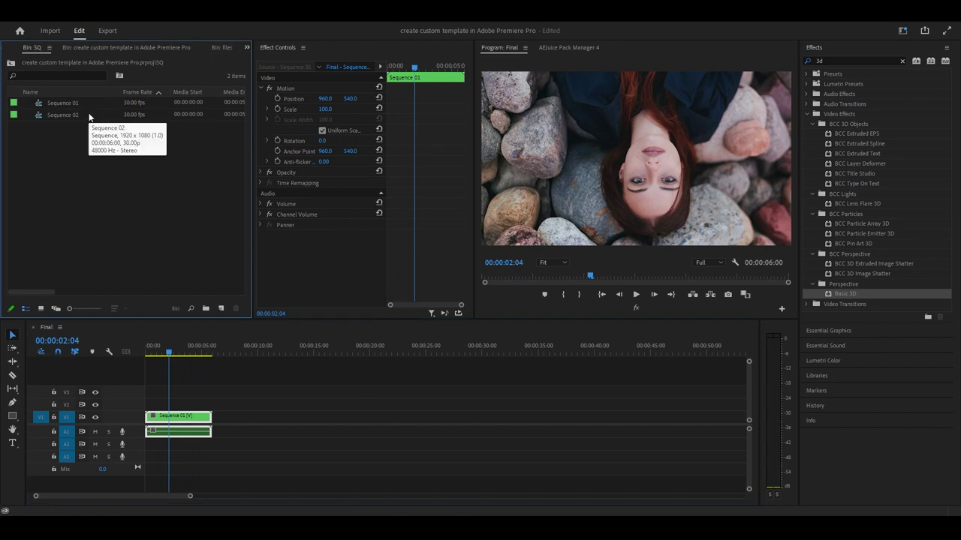
mouse_move(88, 114)
mouse_down()
mouse_move(238, 409)
mouse_move(198, 405)
mouse_up()
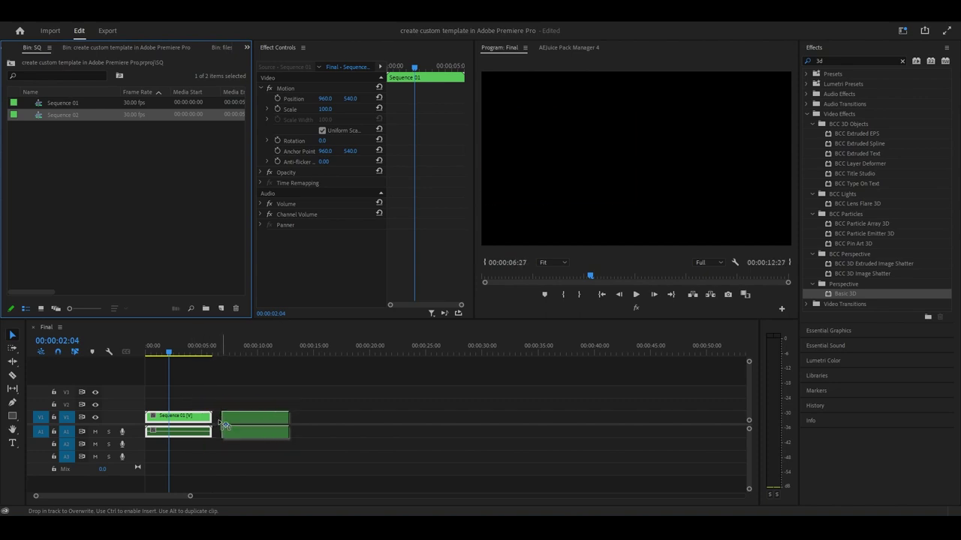
drag(197, 406, 217, 417)
drag(193, 357, 140, 356)
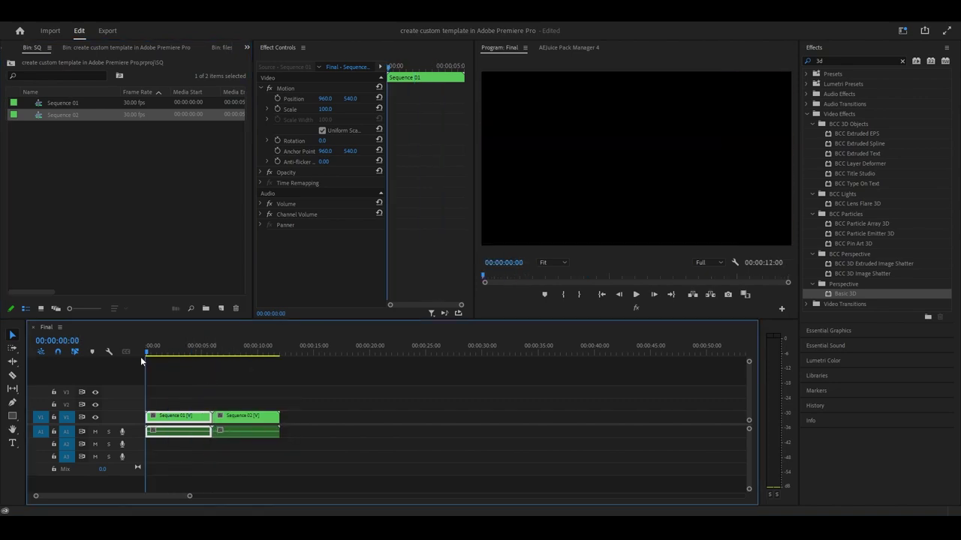
key(space)
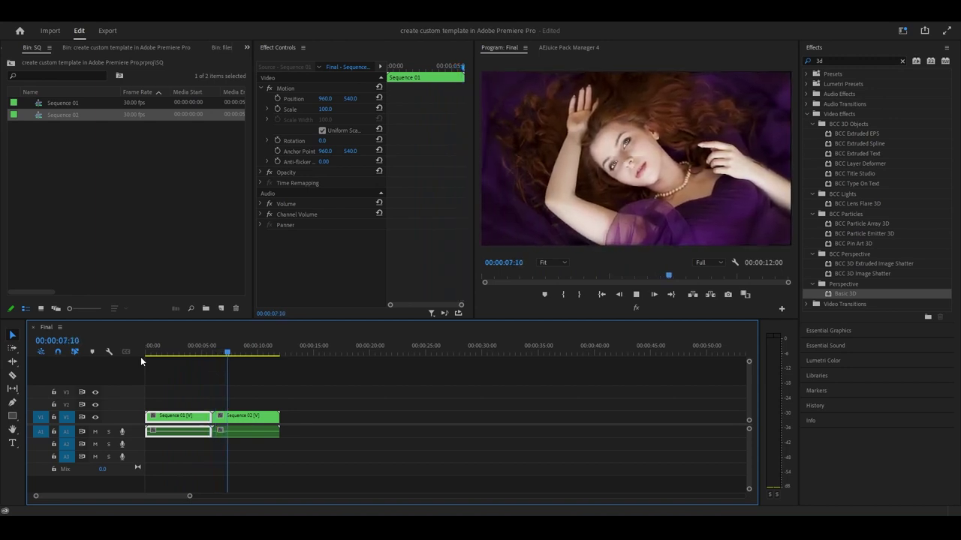
Stop playback of the Final sequence
key(space)
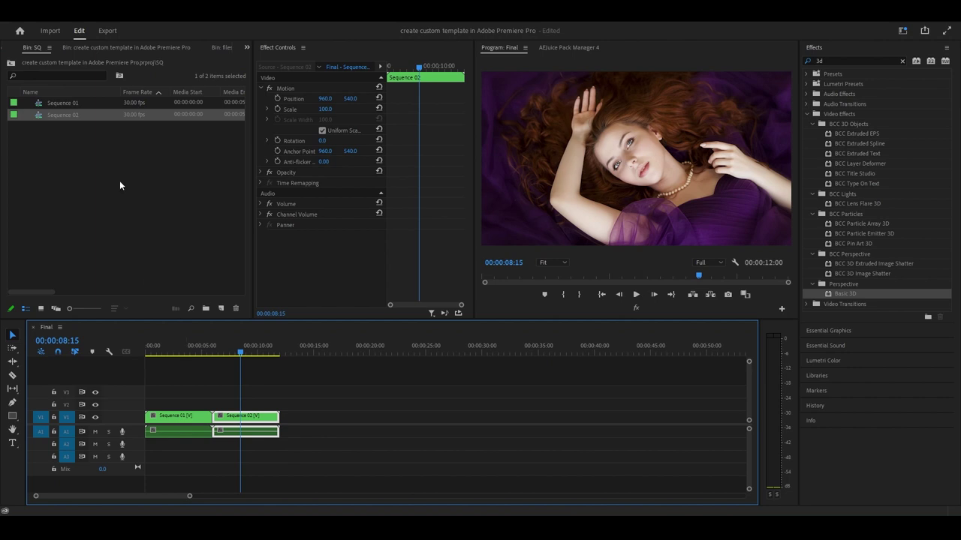
Duplicate Sequence 02 and rename the copy 'Sequence 03'
right_click(92, 115)
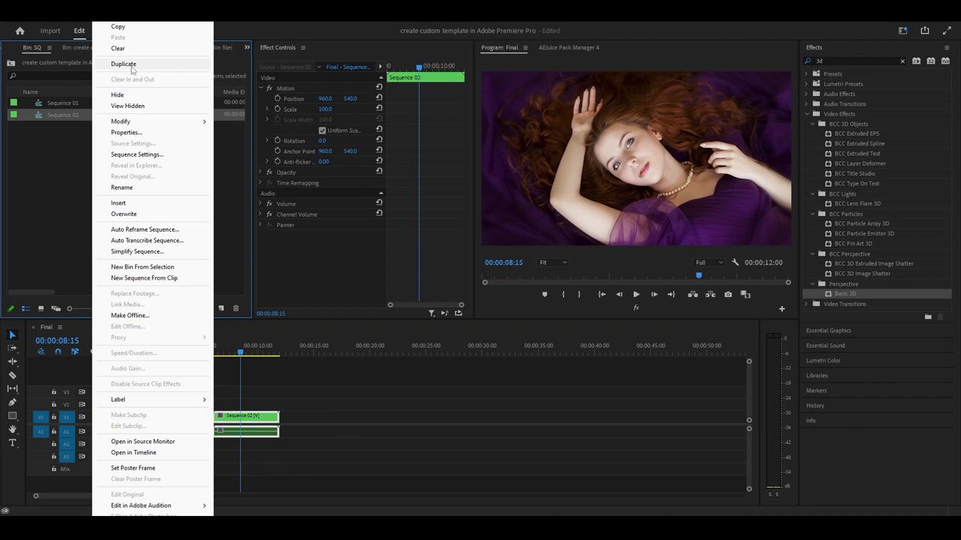
click(124, 64)
click(91, 127)
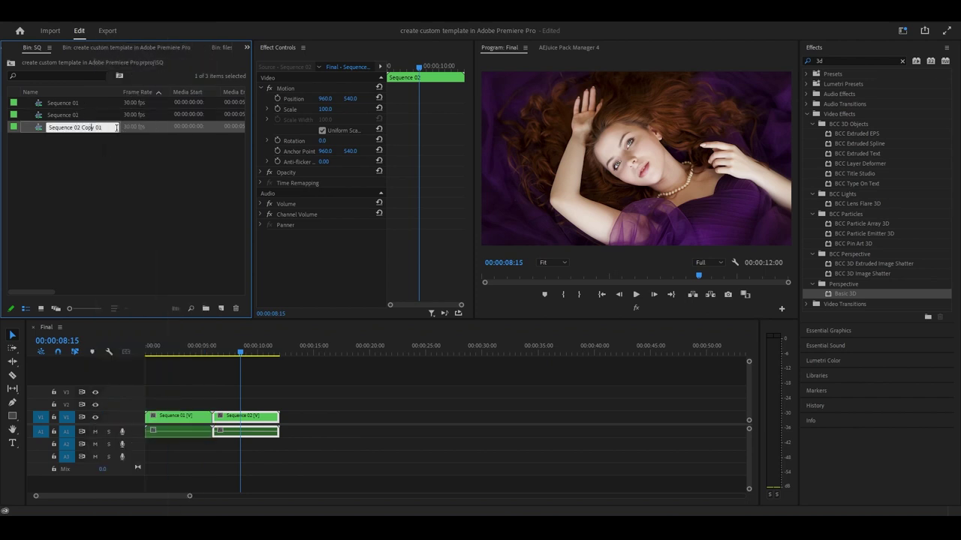
drag(116, 127, 78, 127)
drag(77, 127, 76, 131)
text(3)
click(88, 161)
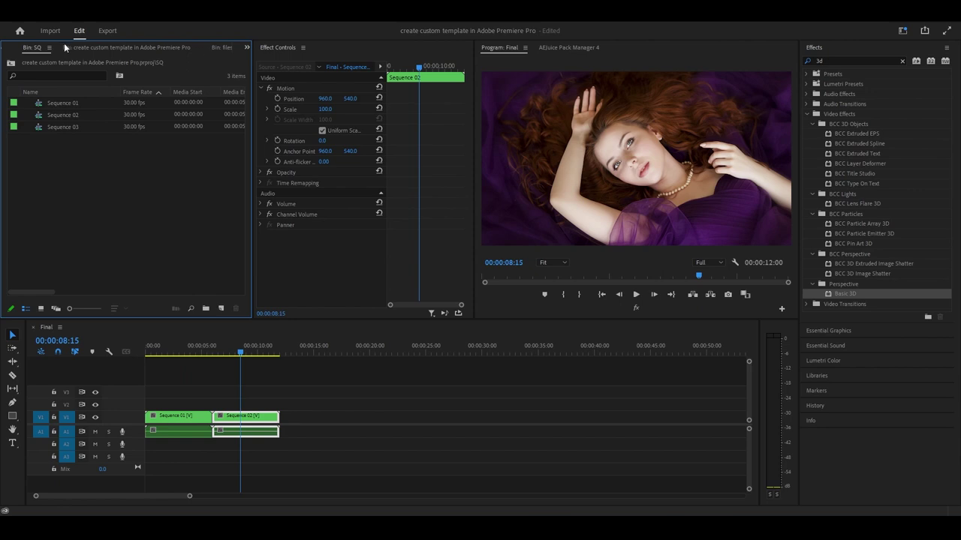
In the Photo bin, duplicate Photo 02 and rename the copy 'Photo 03'
click(226, 46)
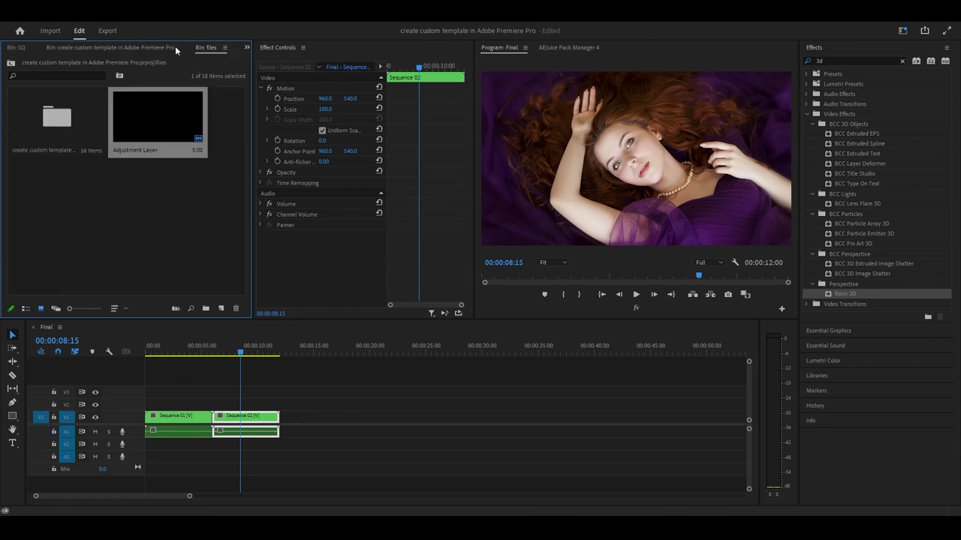
click(92, 48)
click(13, 48)
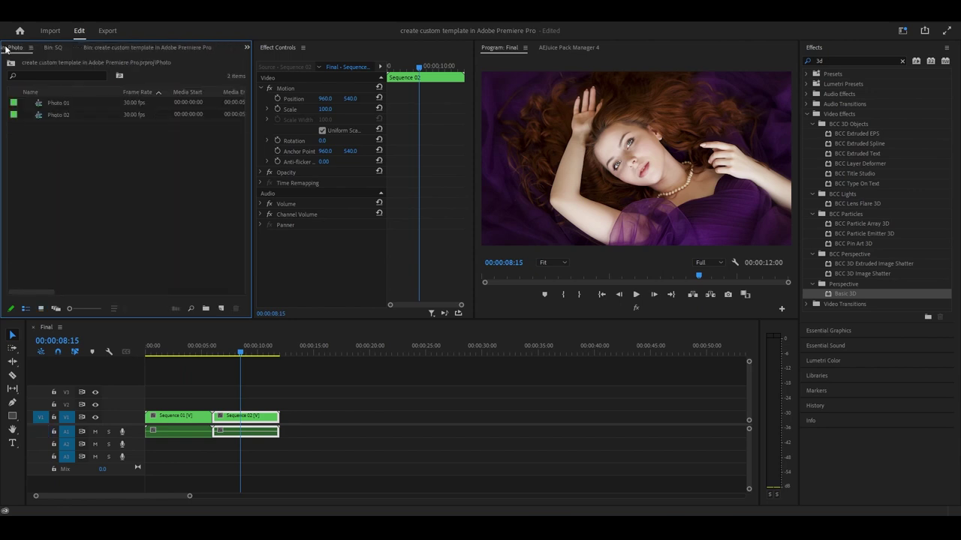
click(84, 118)
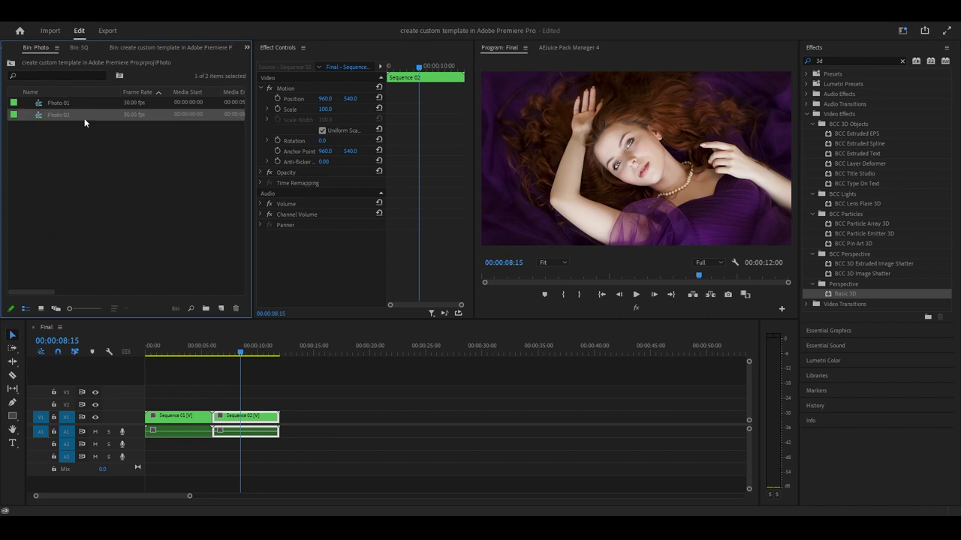
right_click(84, 118)
click(115, 64)
click(72, 127)
drag(91, 128, 67, 127)
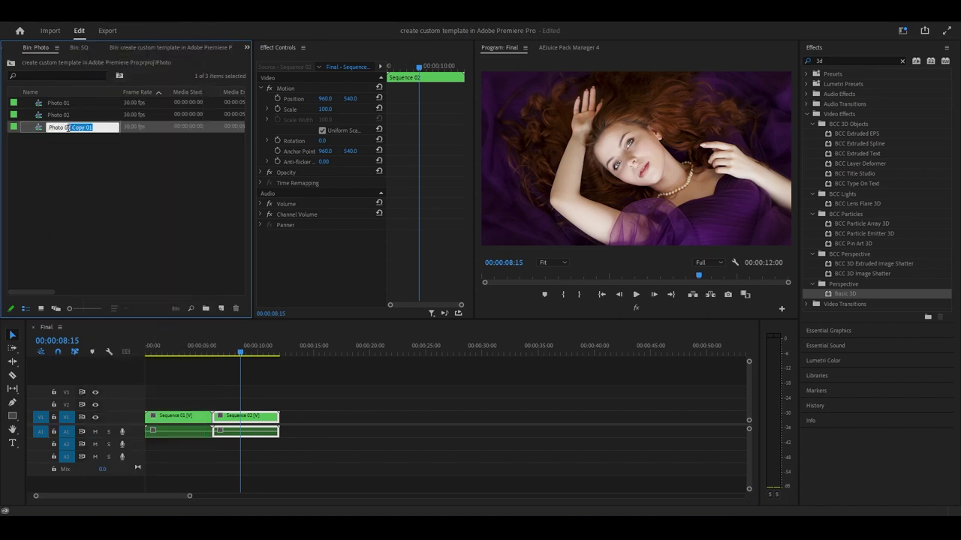
text(3)
click(98, 168)
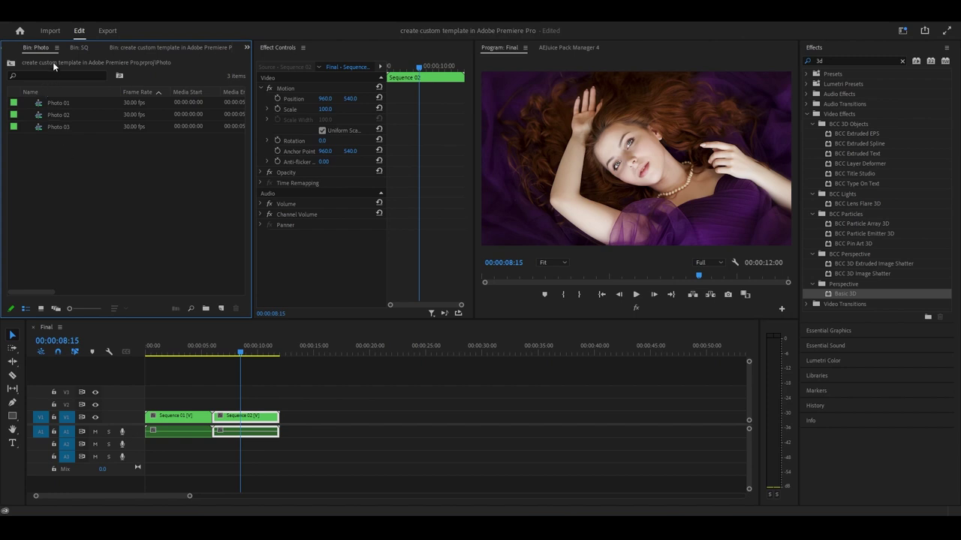
Open Sequence 03, replace its Photo 02 clip with Photo 03, and close the Sequence 03 timeline
click(78, 47)
double_click(67, 126)
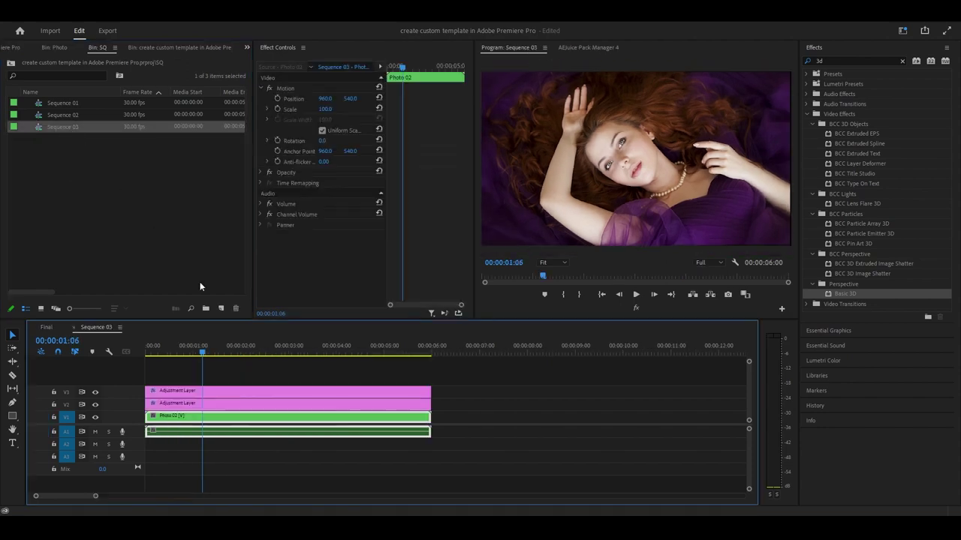
click(54, 47)
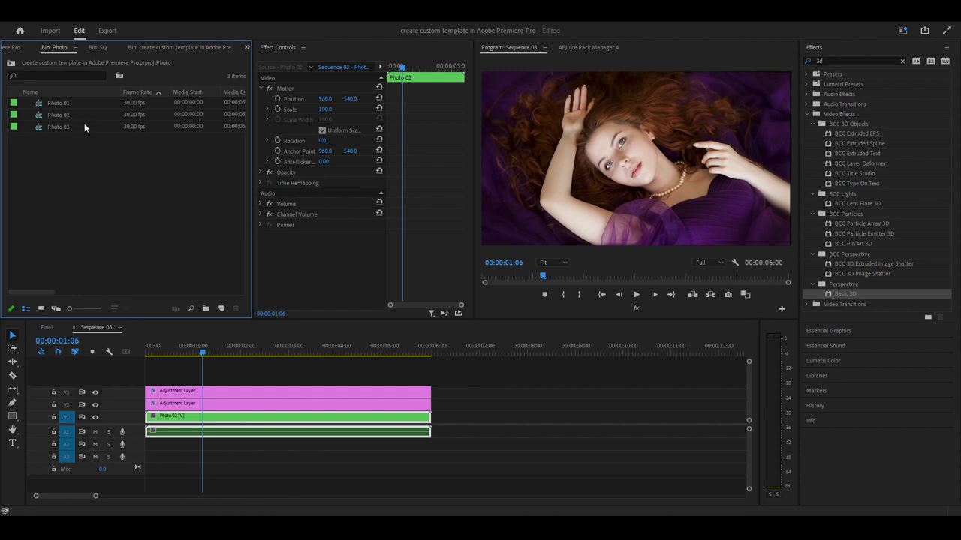
mouse_move(83, 123)
mouse_down()
mouse_move(229, 376)
mouse_move(221, 420)
mouse_up()
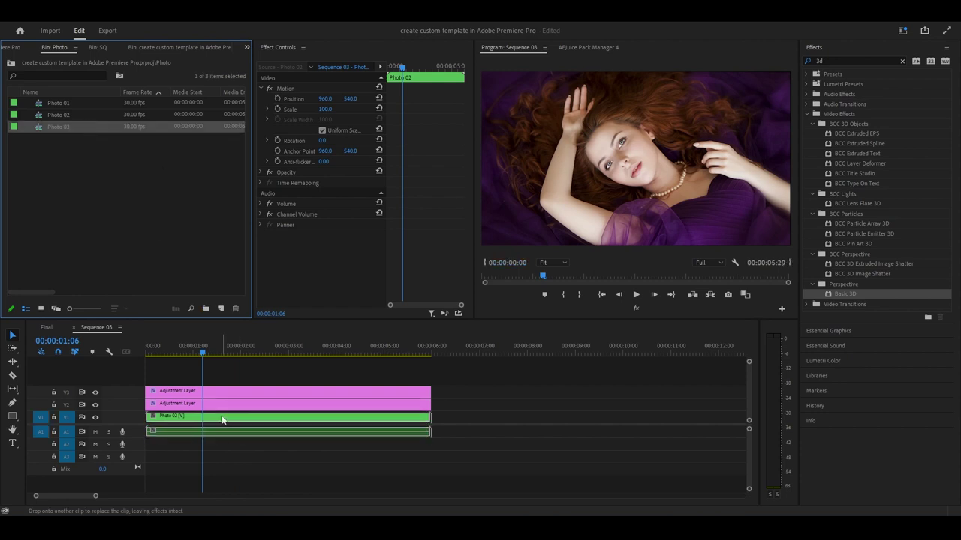
drag(222, 417, 214, 420)
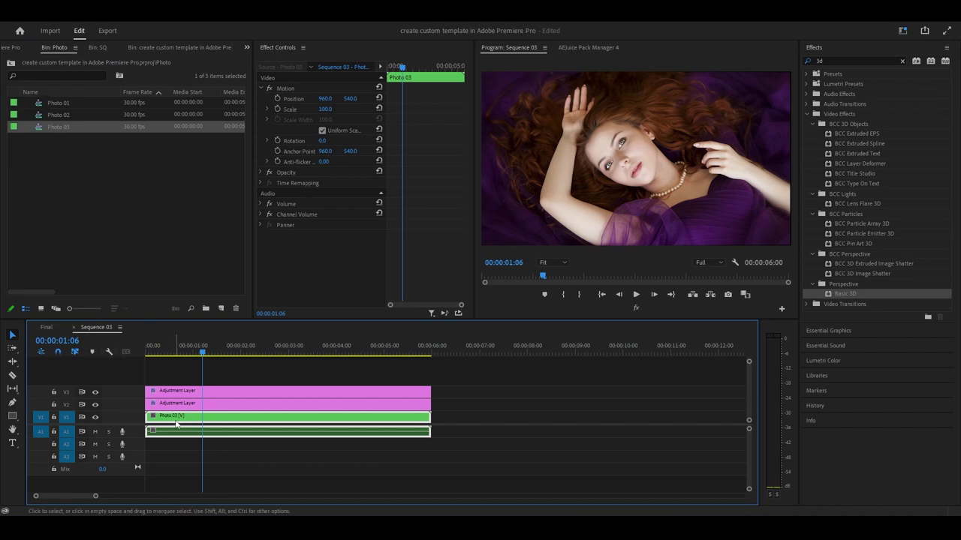
click(74, 328)
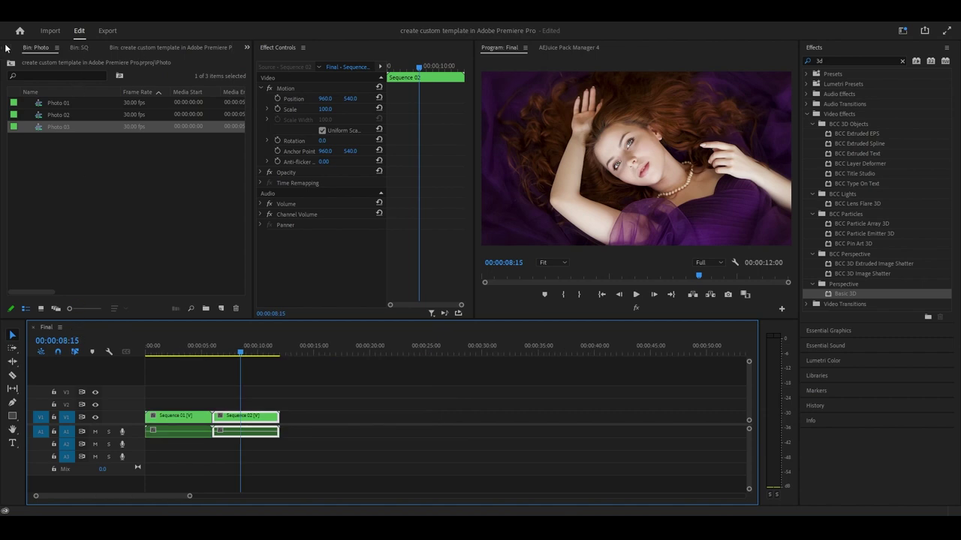
click(7, 49)
click(124, 45)
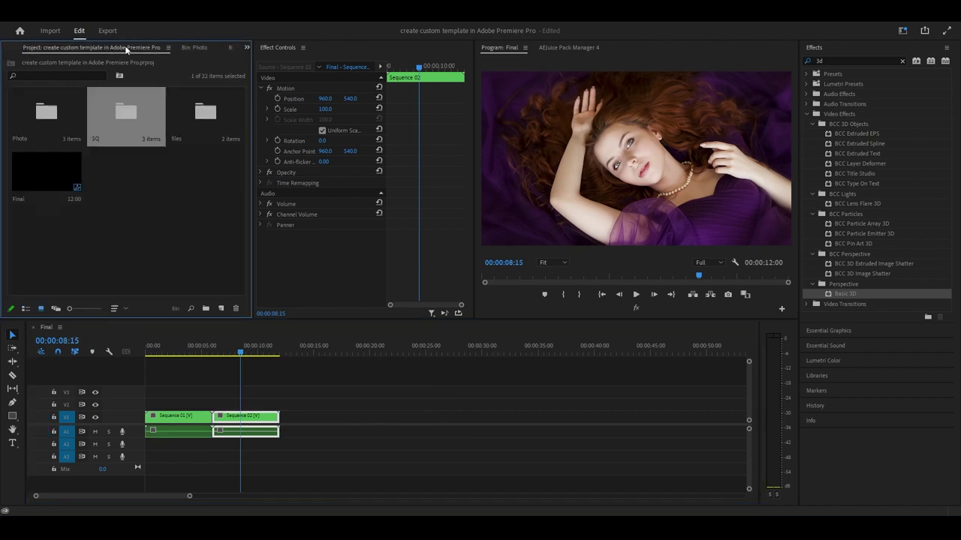
Add woman-2003647_1920.jpg on V3 of Photo 03, extended to 6 seconds to match the clips below
click(193, 48)
click(60, 127)
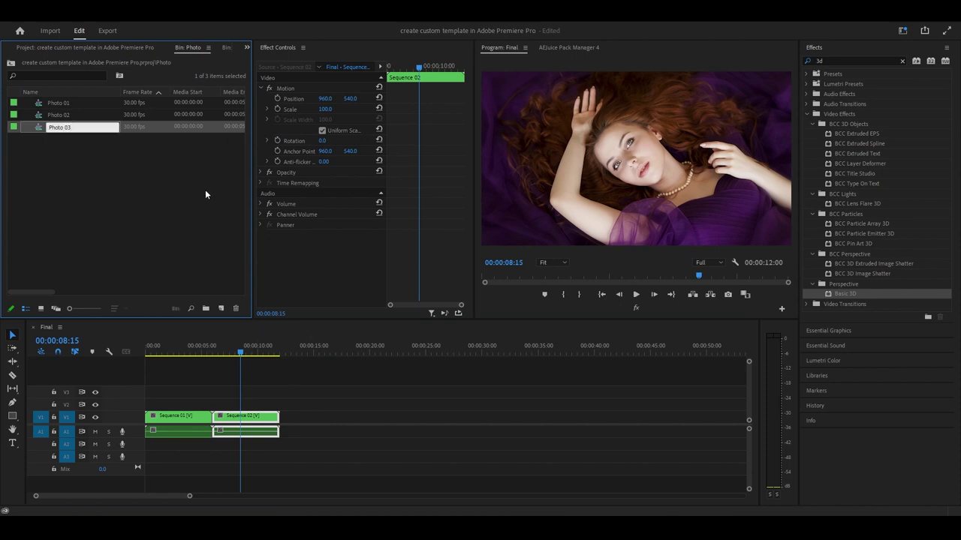
double_click(36, 127)
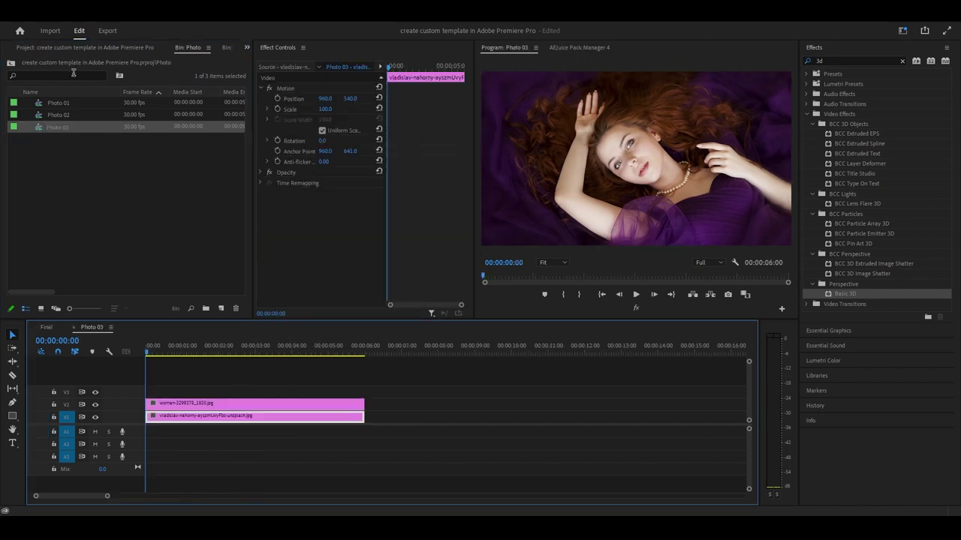
click(226, 48)
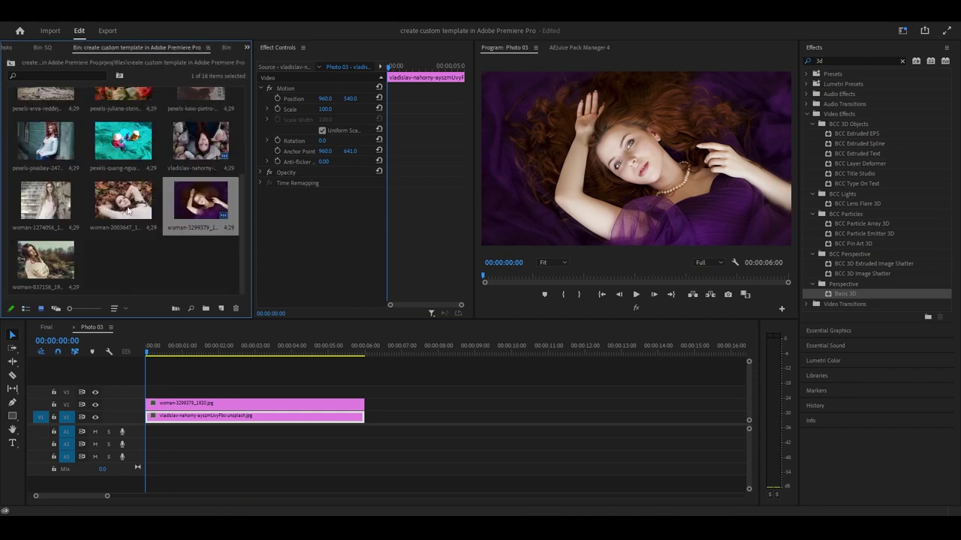
mouse_move(124, 192)
mouse_down()
mouse_move(208, 391)
mouse_move(129, 391)
mouse_up()
drag(325, 387, 363, 387)
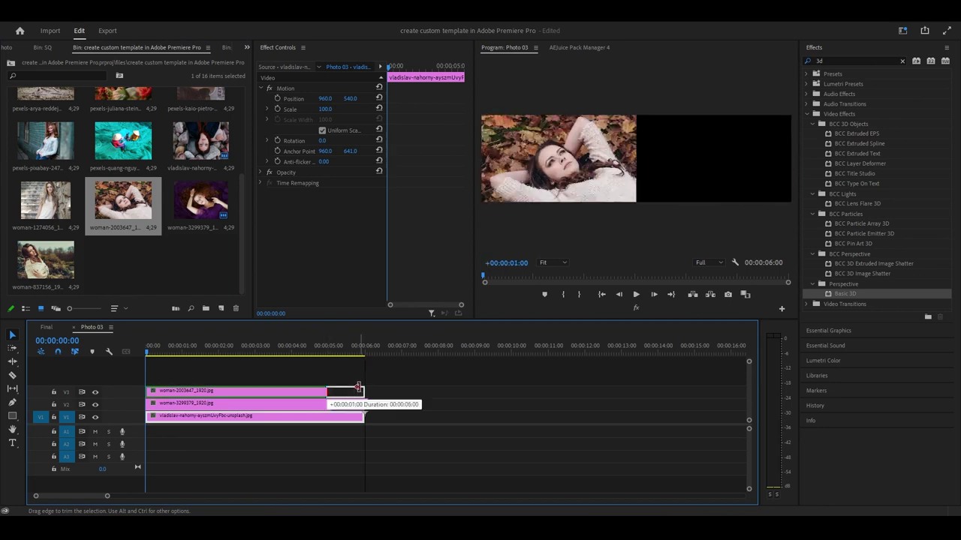
click(47, 327)
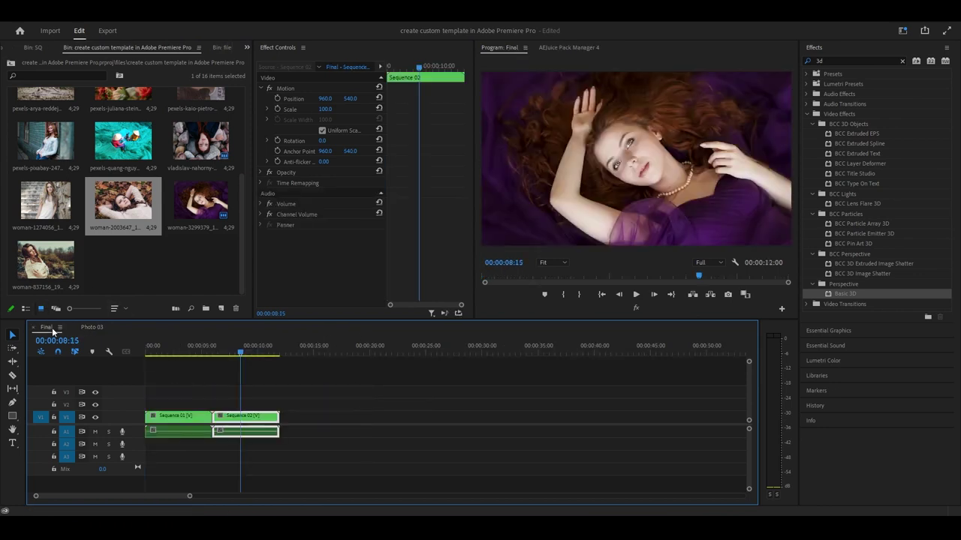
Add Sequence 03 to the Final timeline after Sequence 02 and preview it
click(34, 48)
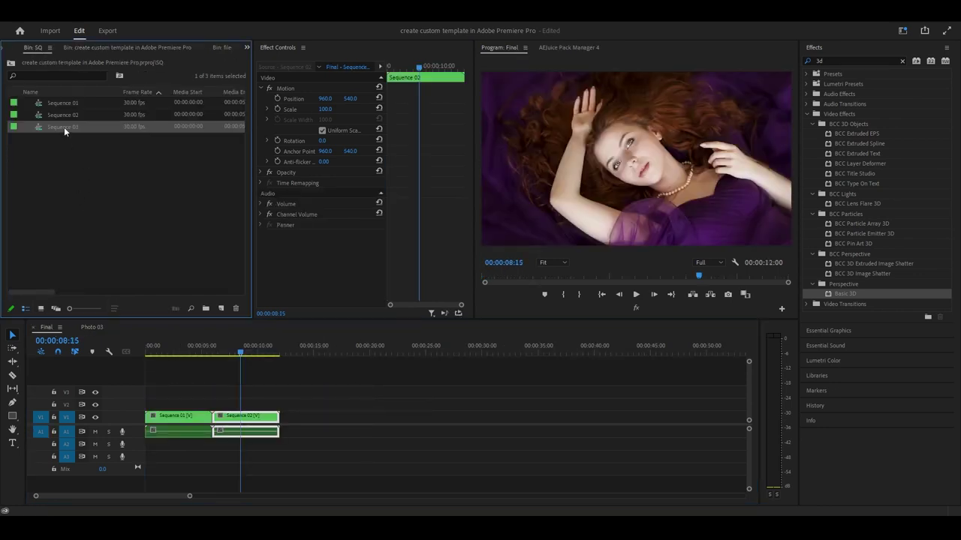
drag(64, 127, 293, 415)
drag(289, 428, 288, 427)
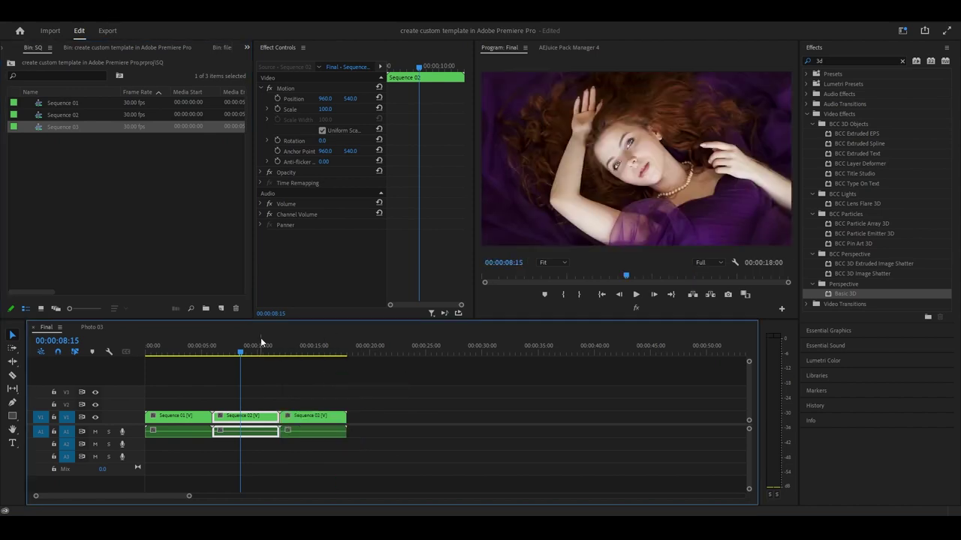
key(space)
click(238, 359)
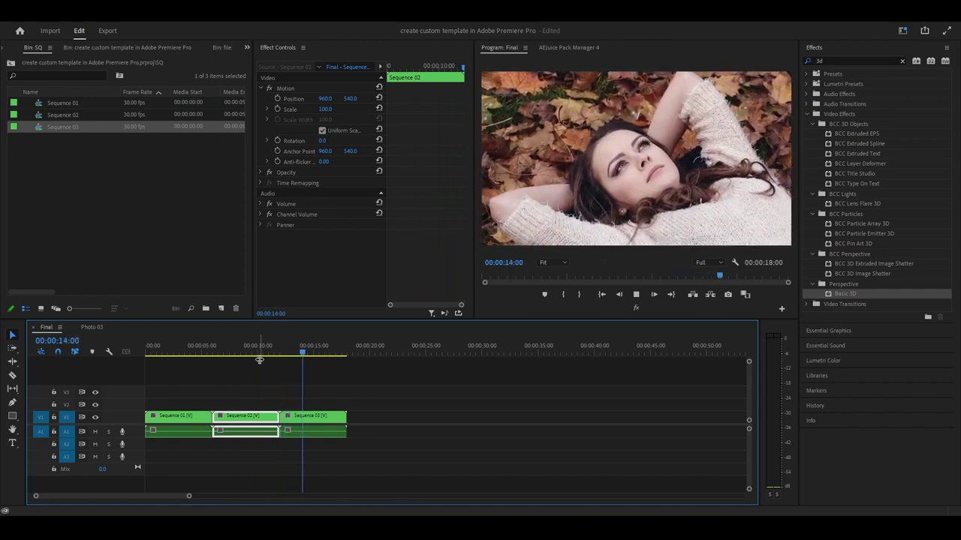
key(space)
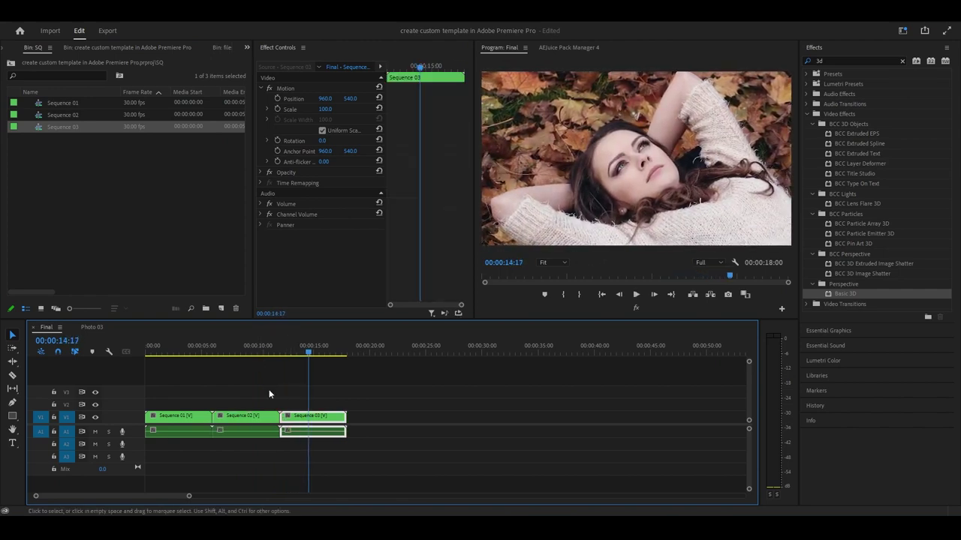
Stagger Sequence 03 and Sequence 02 onto upper tracks, each overlapping the previous clip
click(269, 394)
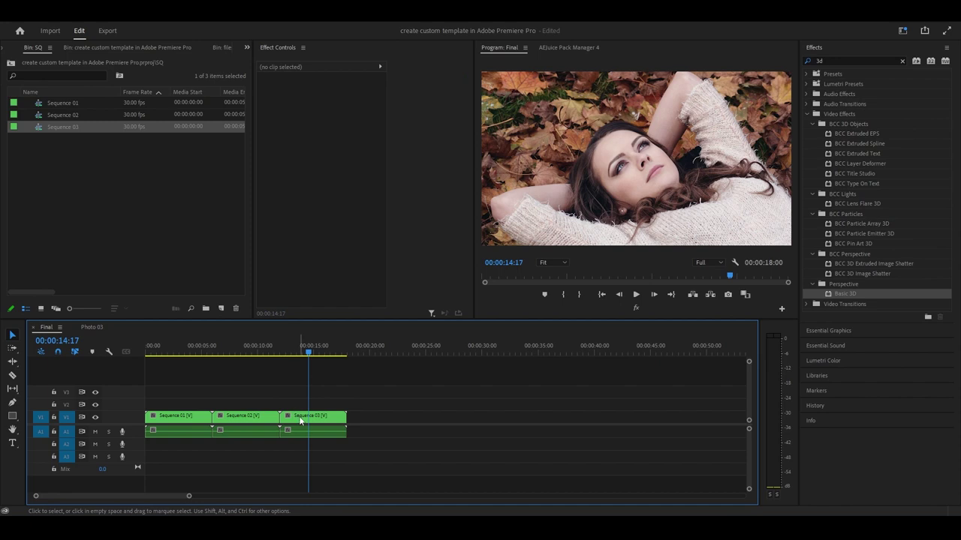
drag(300, 421, 288, 453)
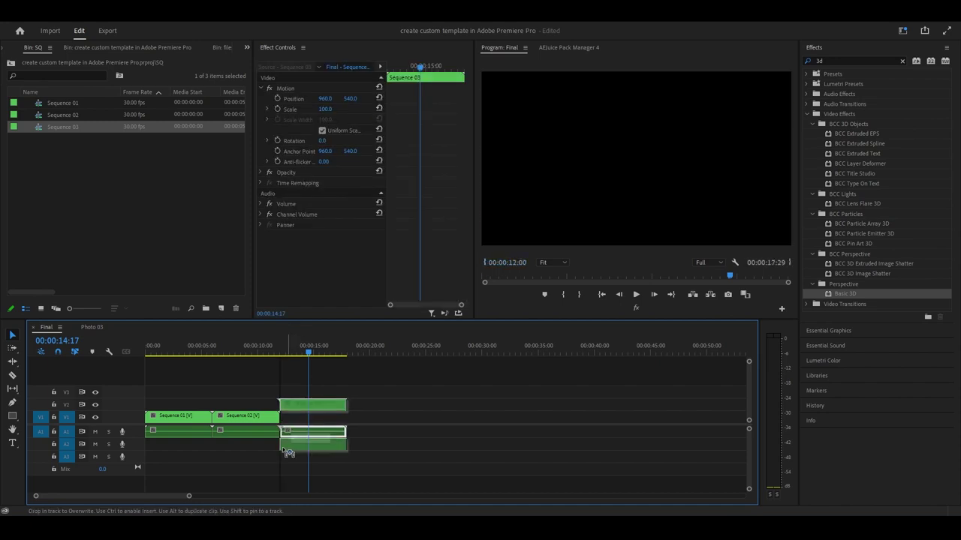
drag(275, 451, 278, 445)
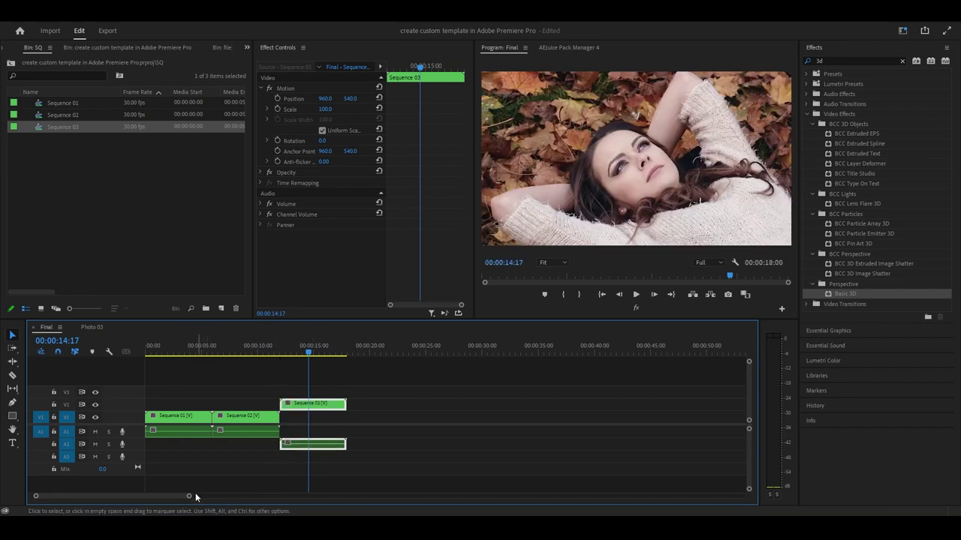
drag(188, 495, 141, 496)
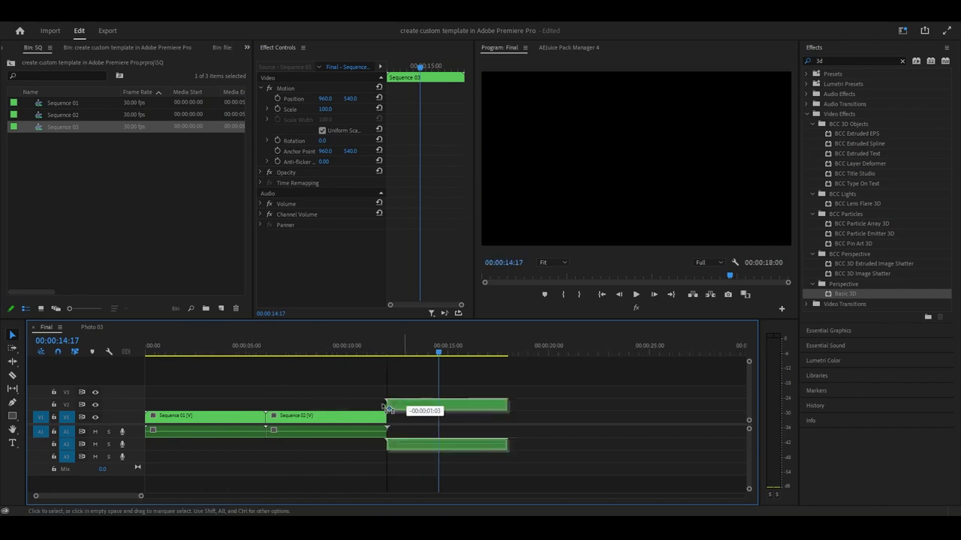
mouse_move(408, 410)
mouse_down()
mouse_move(380, 409)
mouse_move(389, 449)
mouse_up()
click(293, 420)
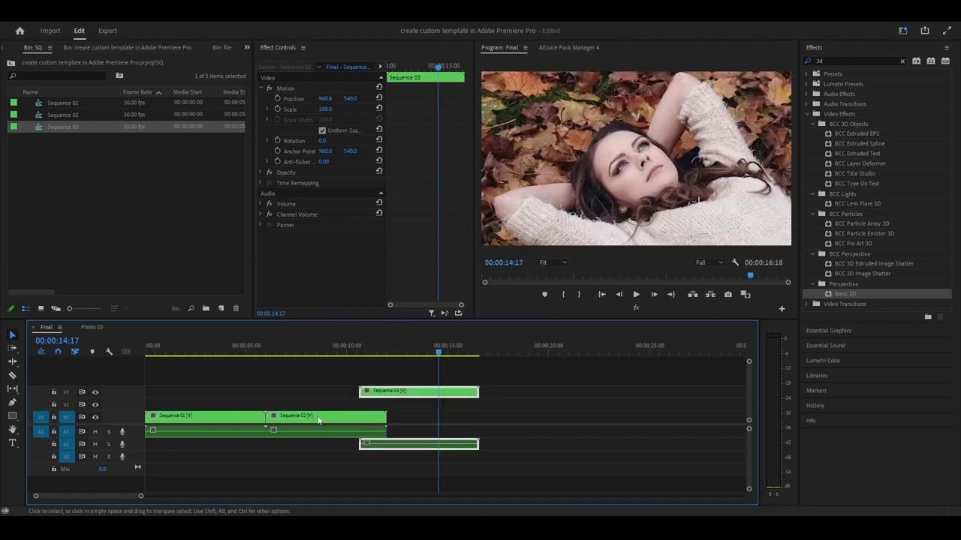
drag(288, 416, 266, 404)
mouse_move(403, 363)
mouse_down()
mouse_move(295, 428)
mouse_move(253, 403)
mouse_up()
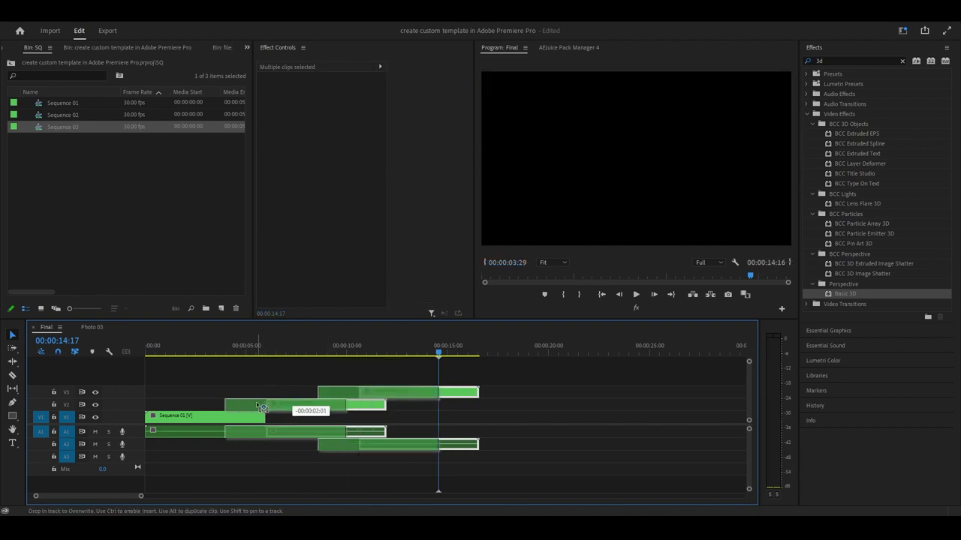
Preview the three staggered sequences from the start of Final
click(203, 416)
key(Home)
key(space)
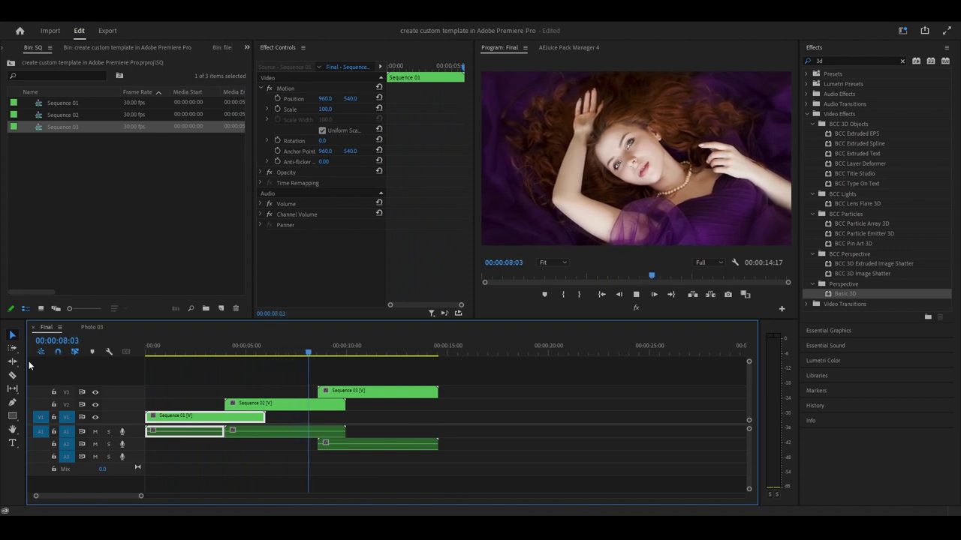
key(space)
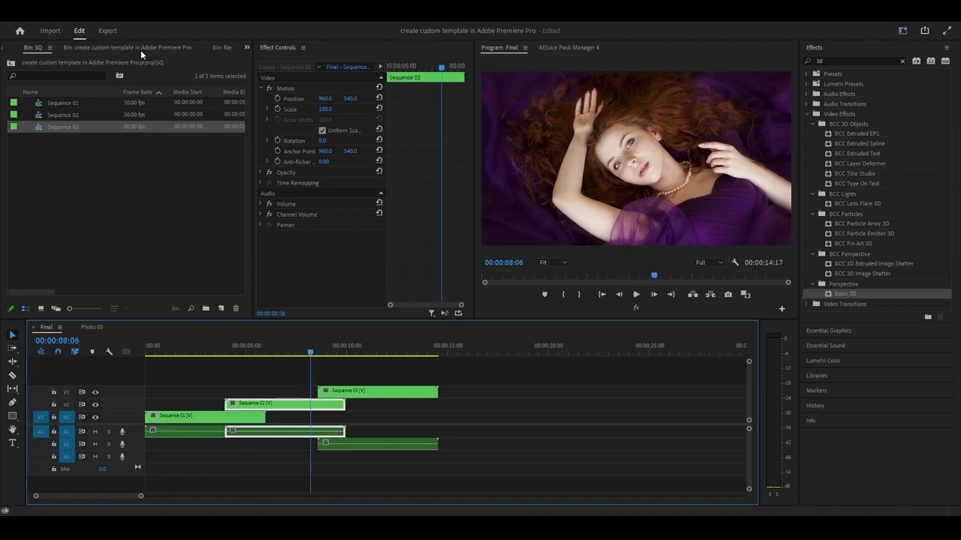
Open the Footages folder inside the create custom template bin
click(141, 48)
click(216, 48)
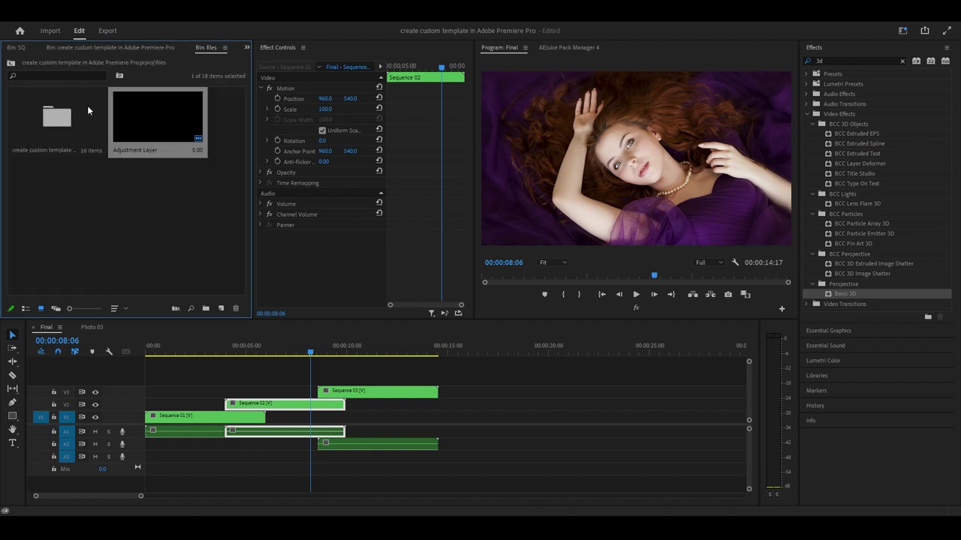
double_click(78, 111)
scroll(50, 128, up, 1)
double_click(47, 135)
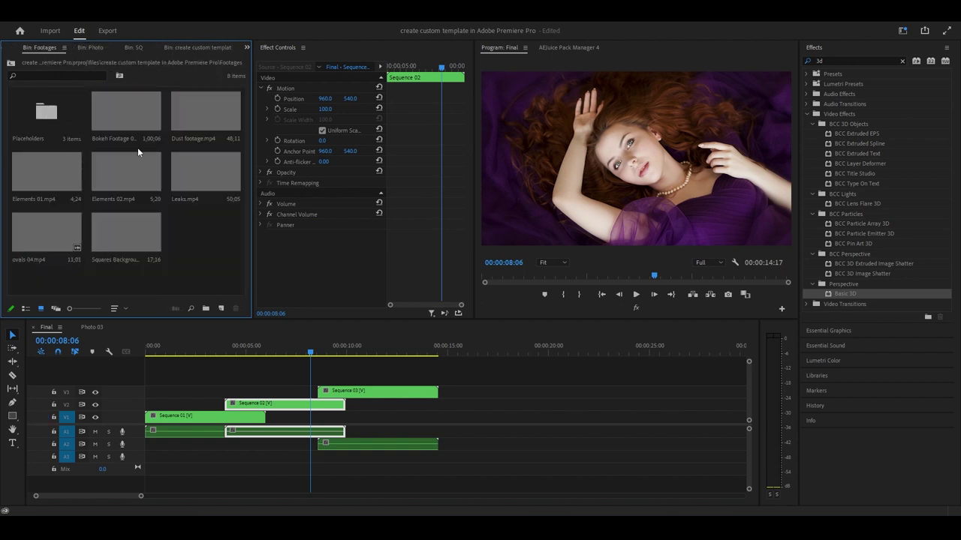
Place ovals 04.mp4 on V4 and V5, trimming the upper copy's start to meet the first
mouse_move(56, 225)
mouse_down()
mouse_move(320, 387)
mouse_move(369, 377)
mouse_up()
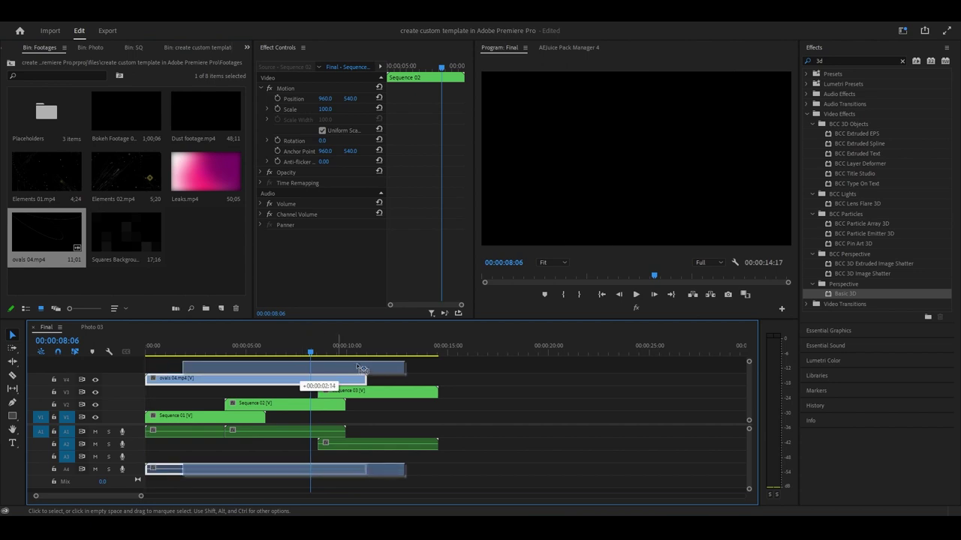
drag(370, 377, 368, 367)
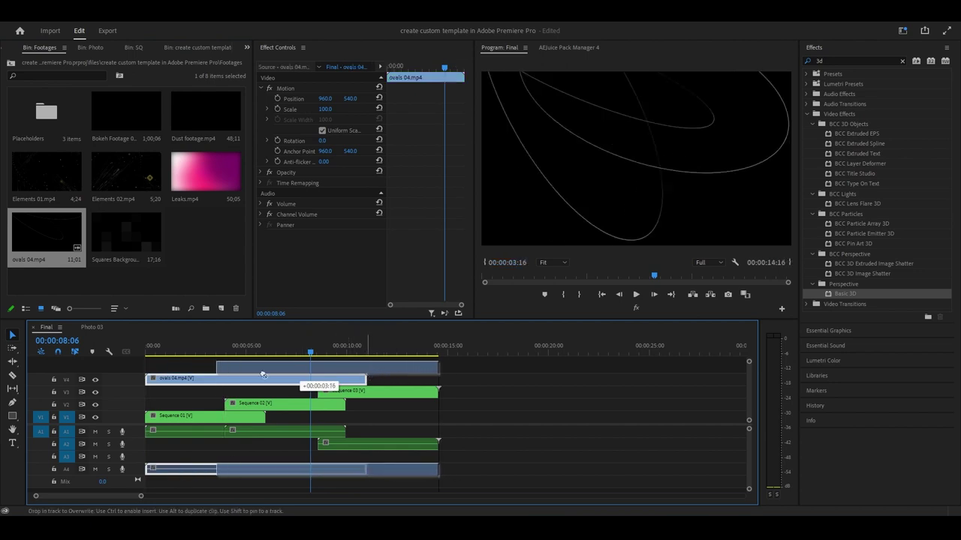
drag(218, 366, 371, 366)
click(278, 355)
drag(279, 360, 284, 360)
drag(371, 366, 368, 366)
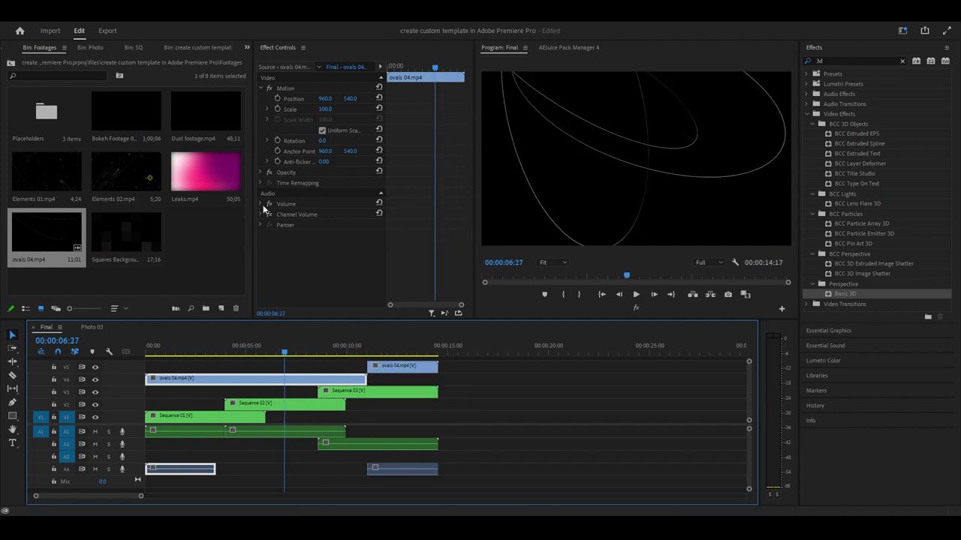
Set the first ovals 04 clip's Opacity blend mode to Screen
click(260, 172)
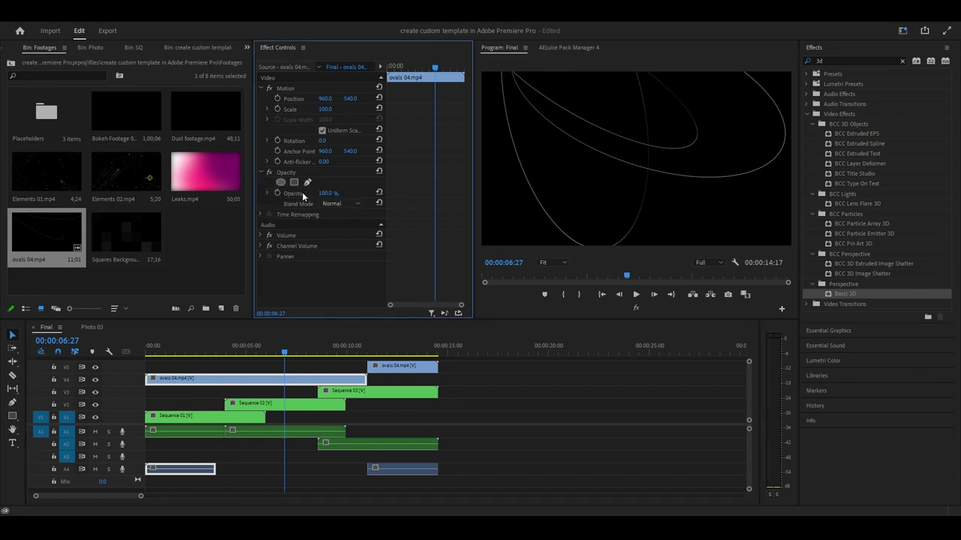
click(338, 203)
click(338, 307)
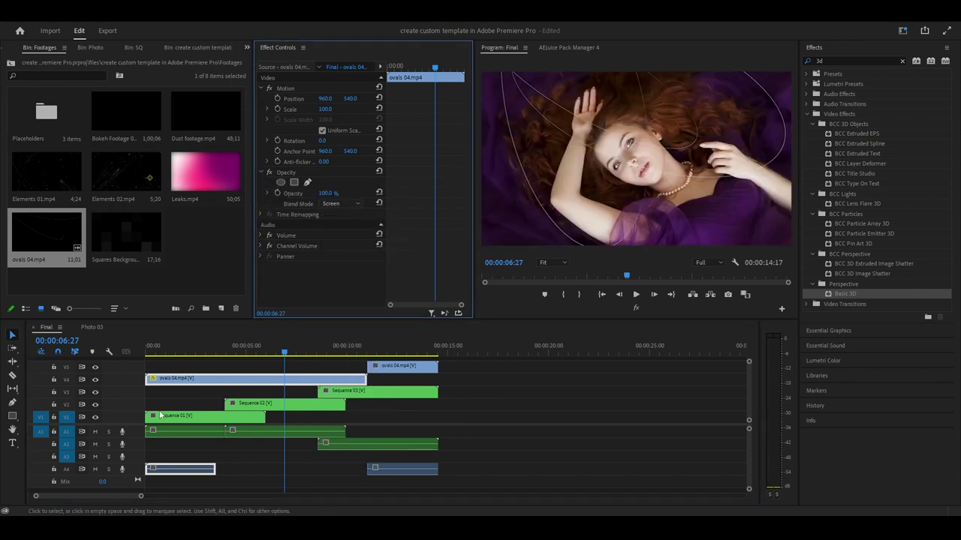
Check Sequence 03's blend mode, then move the second ovals 04 clip down onto V4
click(391, 391)
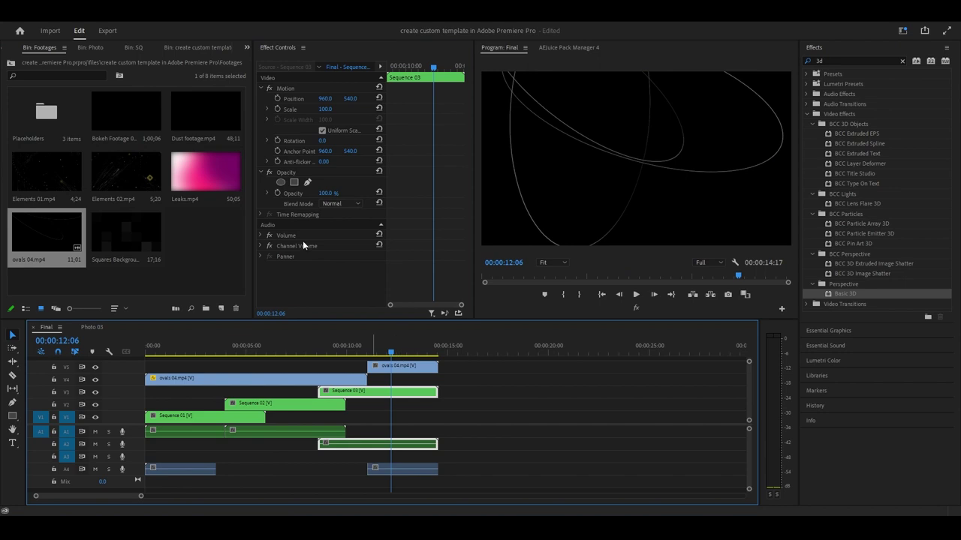
click(330, 204)
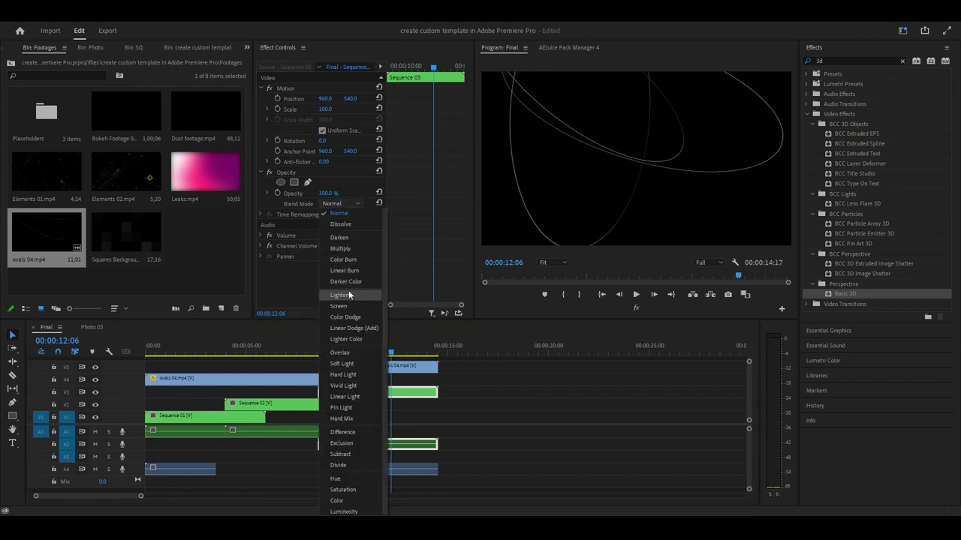
drag(403, 368, 403, 381)
click(121, 154)
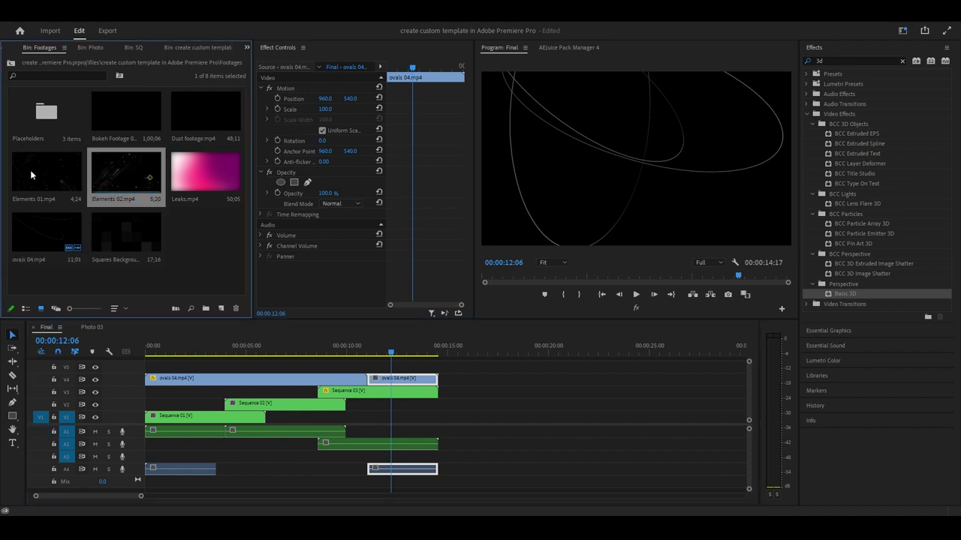
Add Squares Background.mp4 on V5, trim its end to match, and blend it in Screen mode
drag(127, 235, 131, 367)
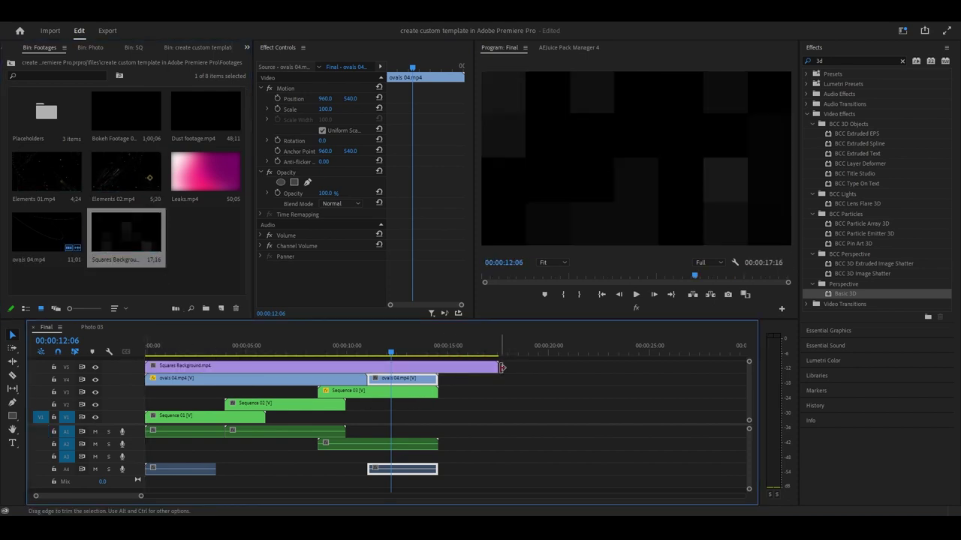
drag(502, 367, 437, 367)
click(413, 371)
click(337, 203)
click(339, 307)
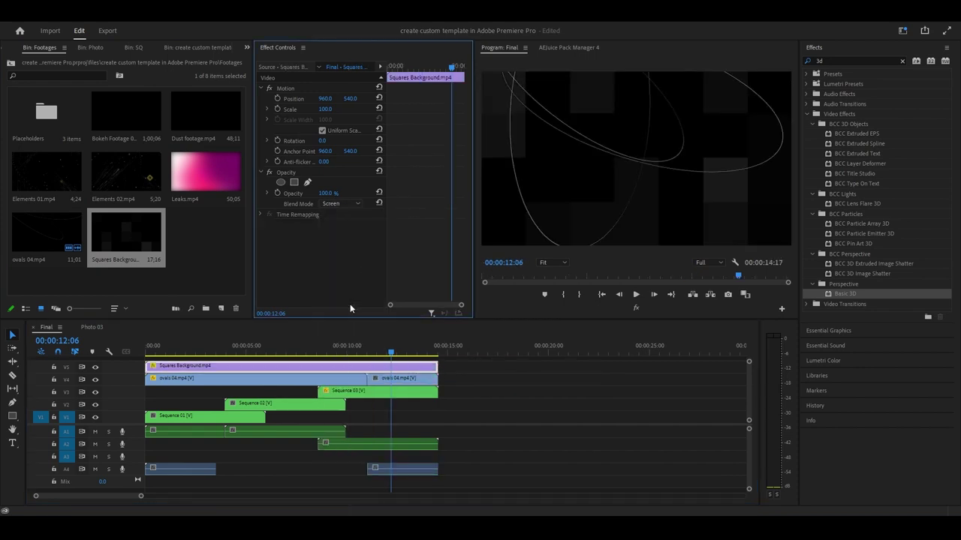
click(336, 206)
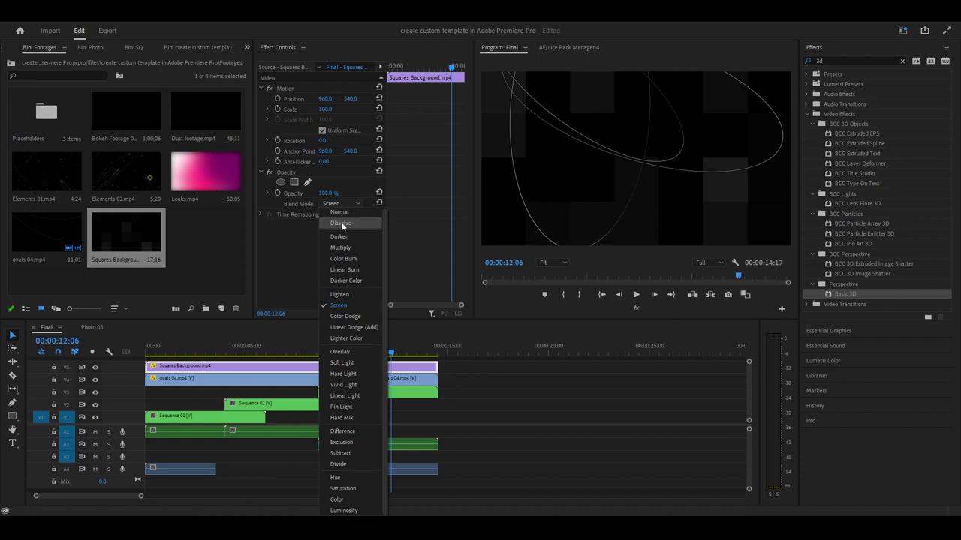
Try Overlay blending on the Squares Background clip
click(351, 353)
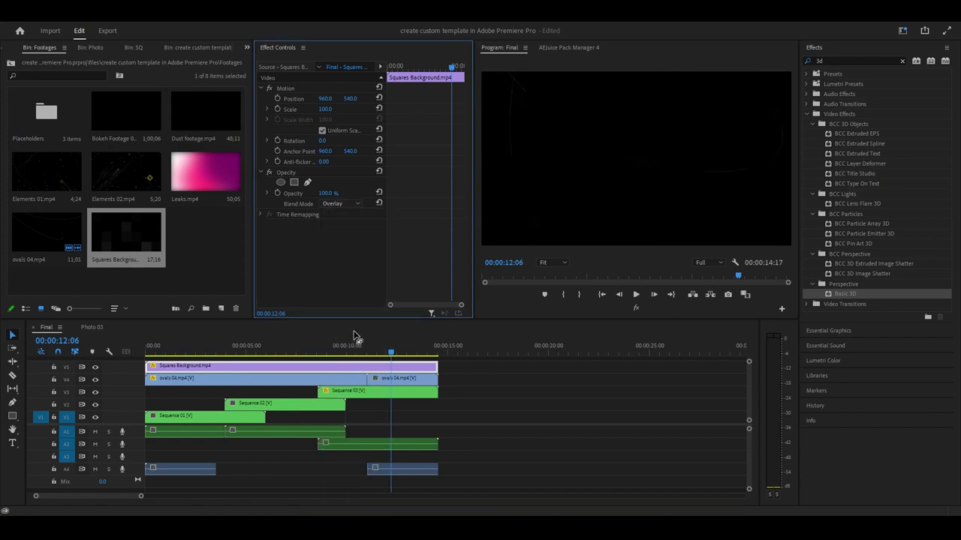
click(346, 370)
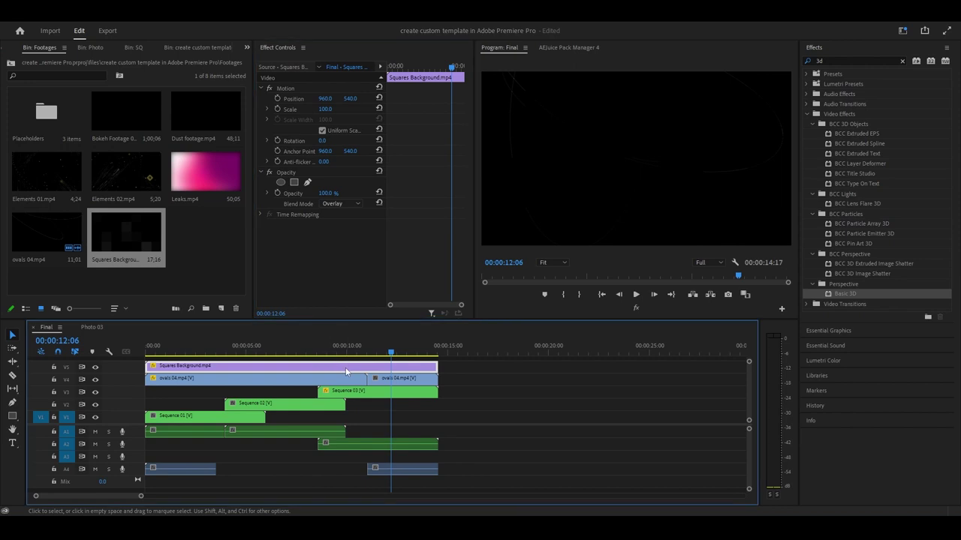
click(327, 205)
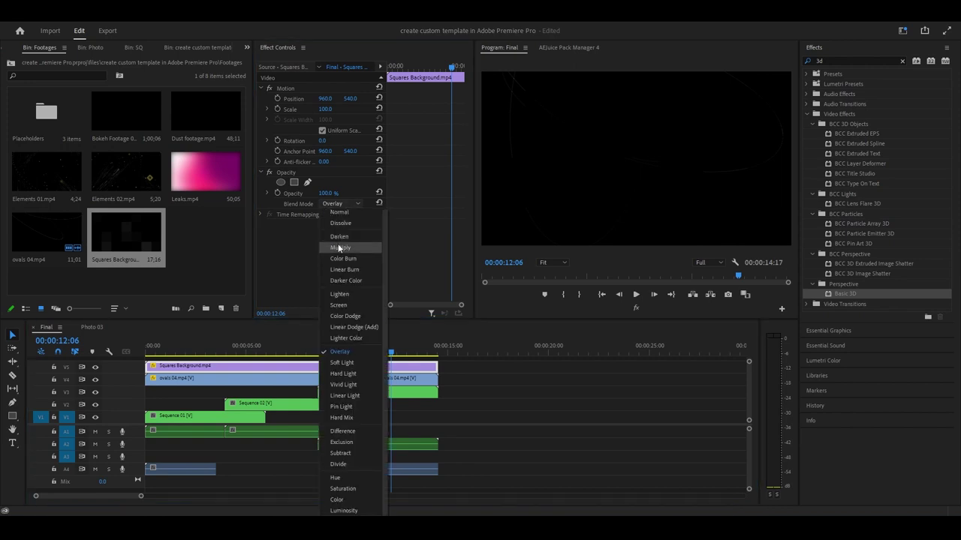
click(281, 352)
Set both the second ovals 04 clip and Squares Background to Screen blend mode
click(394, 378)
click(327, 206)
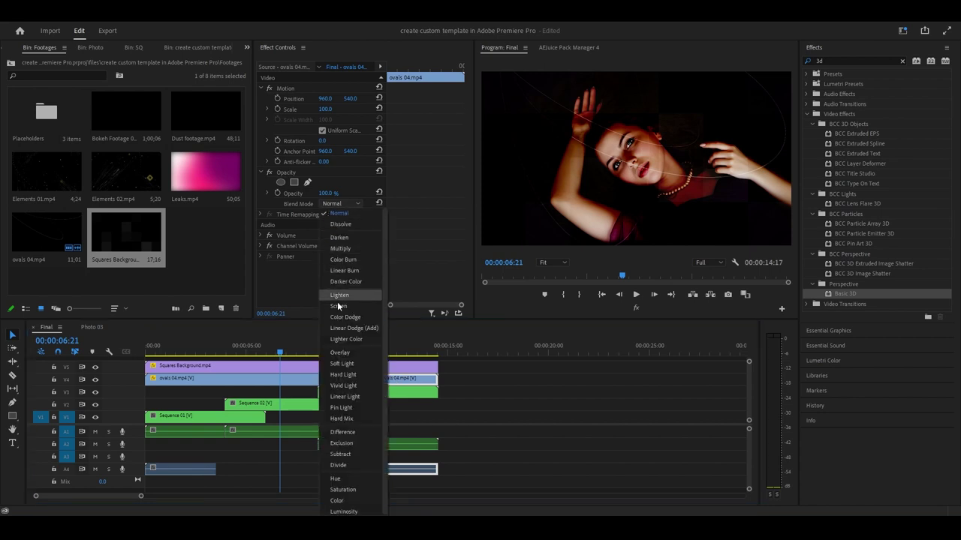
click(338, 305)
click(324, 366)
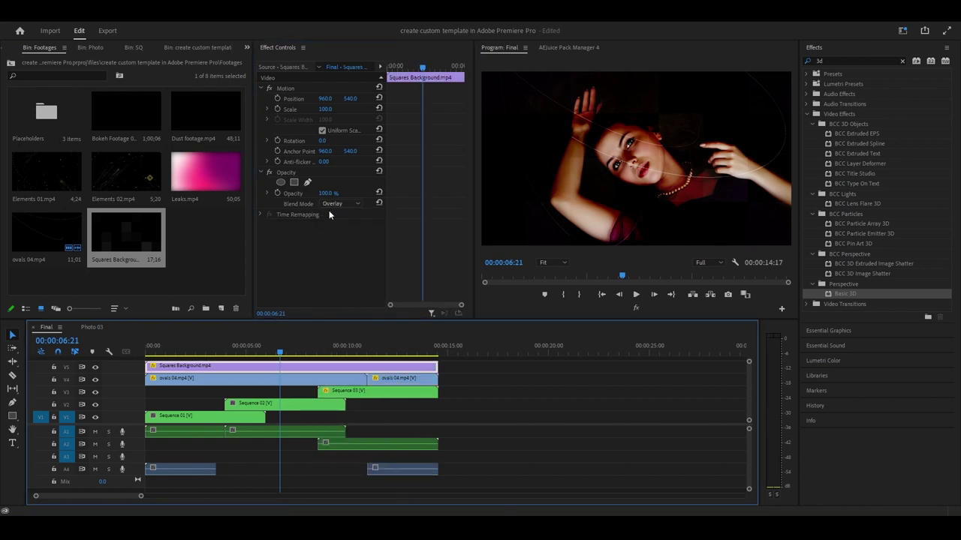
click(330, 204)
click(339, 305)
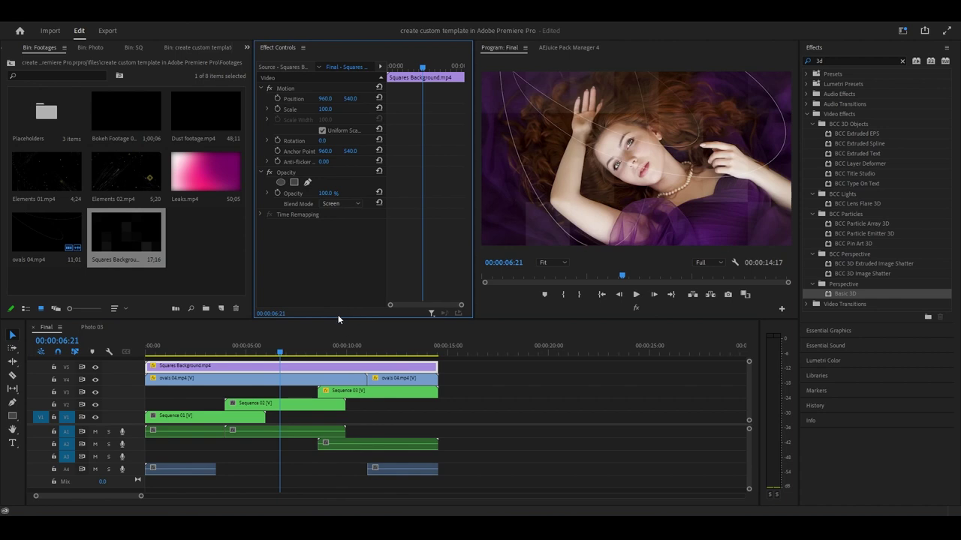
click(120, 380)
key(Home)
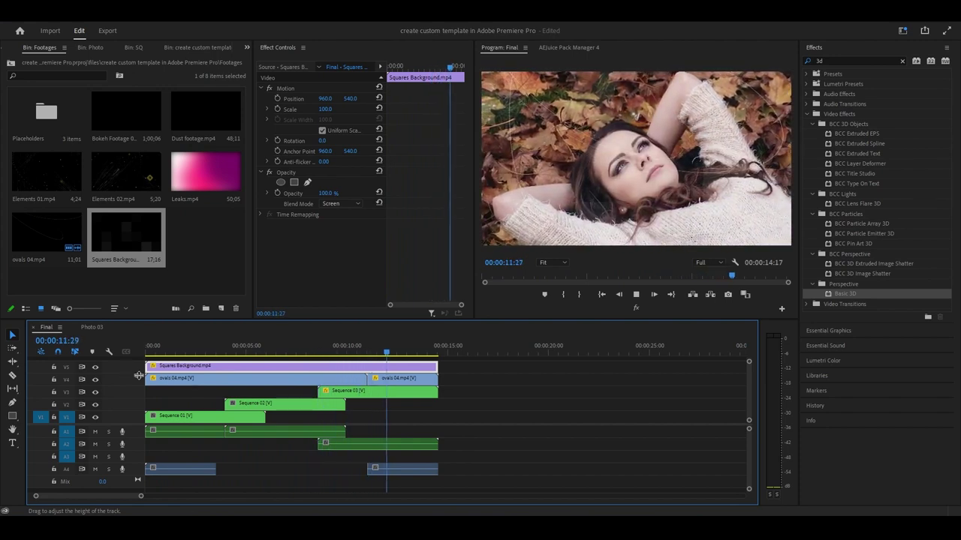
click(367, 352)
mouse_move(323, 358)
mouse_down()
mouse_move(354, 365)
mouse_move(334, 365)
mouse_up()
click(368, 391)
click(327, 204)
click(329, 208)
click(304, 352)
key(space)
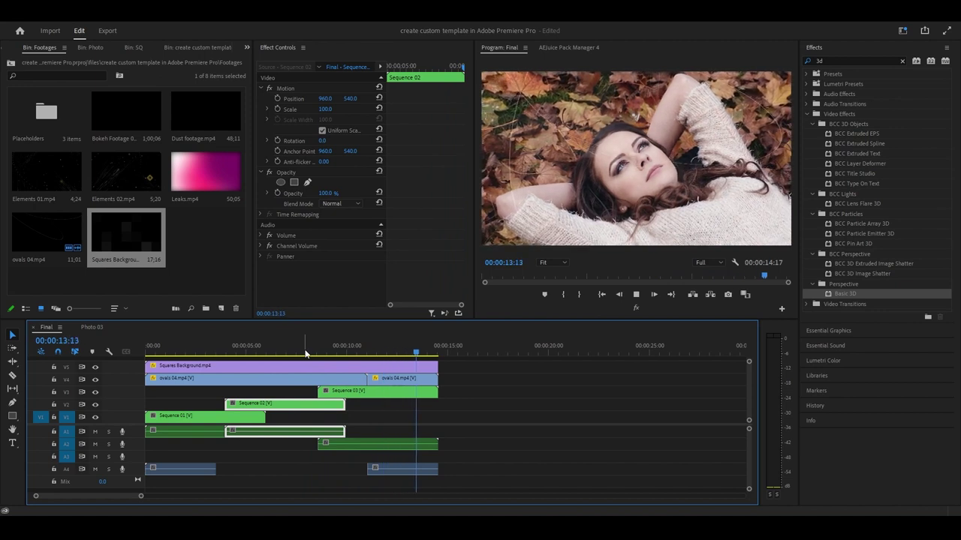
click(294, 352)
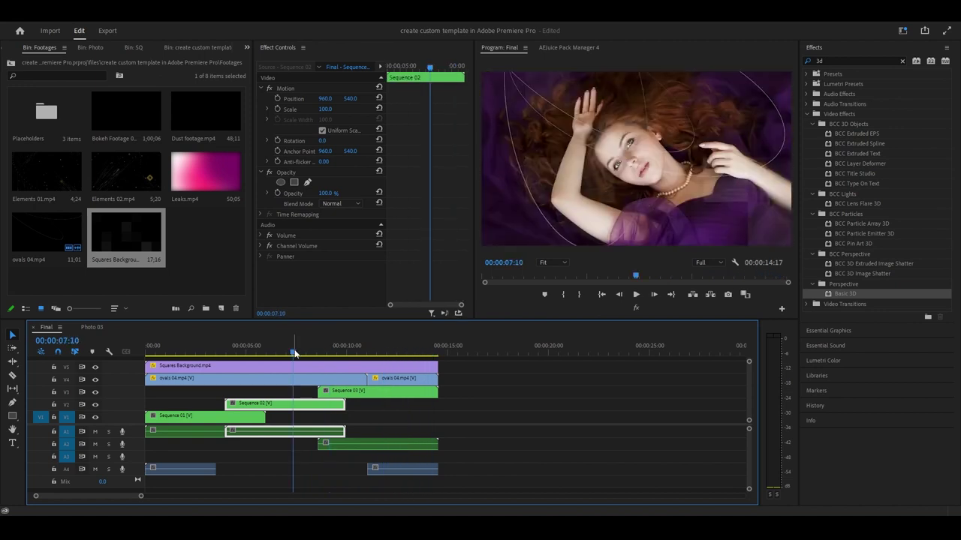